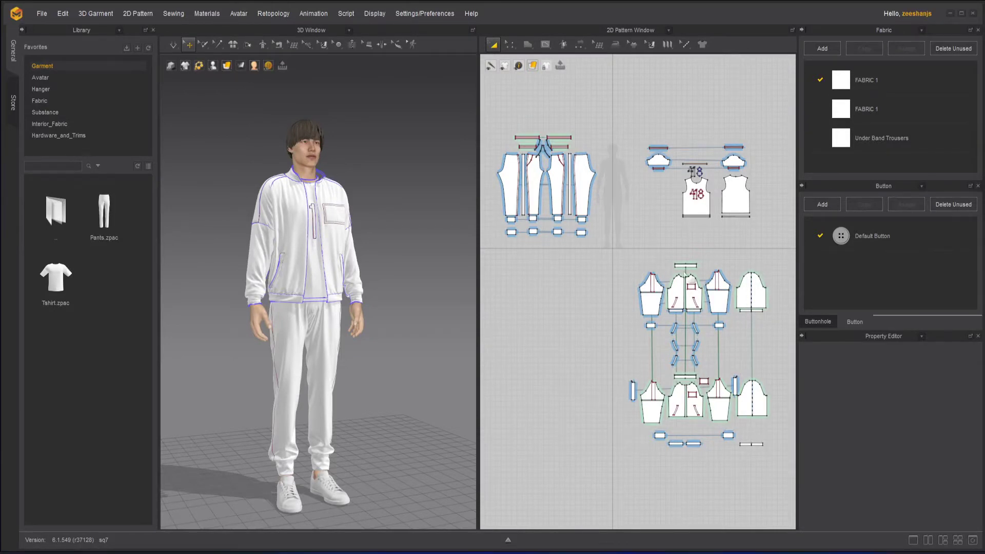
Hide all of the jacket pattern pieces and the T-shirt pattern pieces on the avatar
mouse_move(293, 306)
right_down()
mouse_move(437, 301)
mouse_move(147, 295)
mouse_move(283, 323)
right_up()
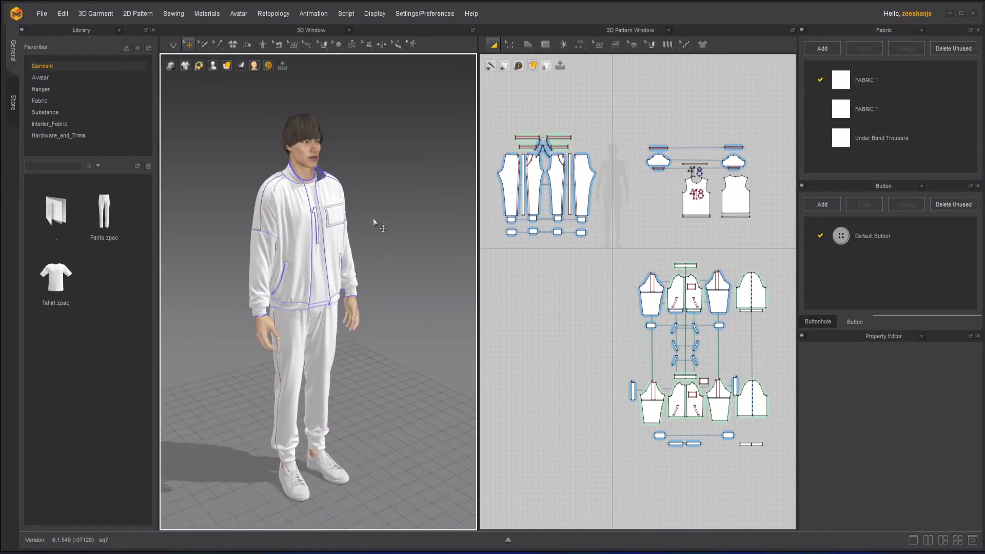
scroll(376, 222, up, 5)
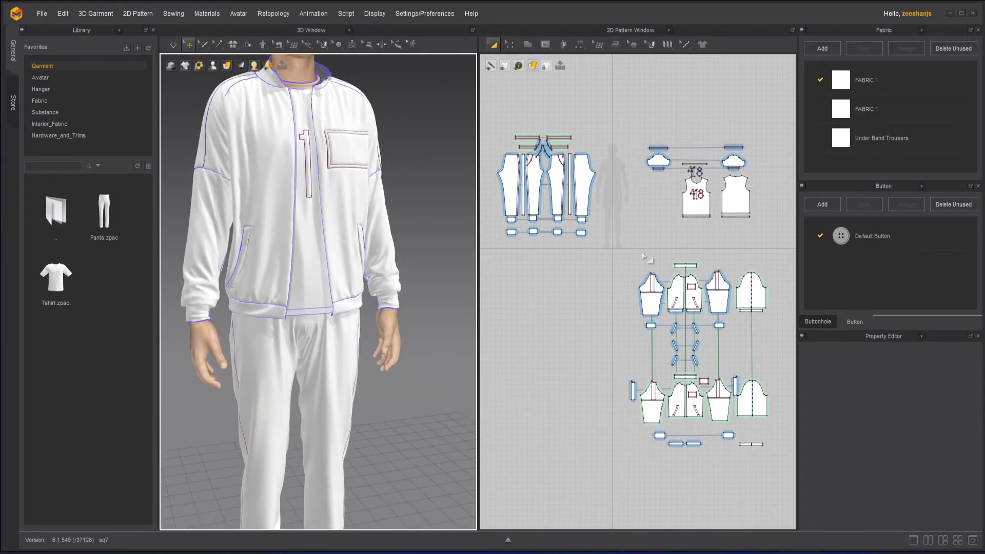
drag(595, 256, 777, 461)
key(shift+q)
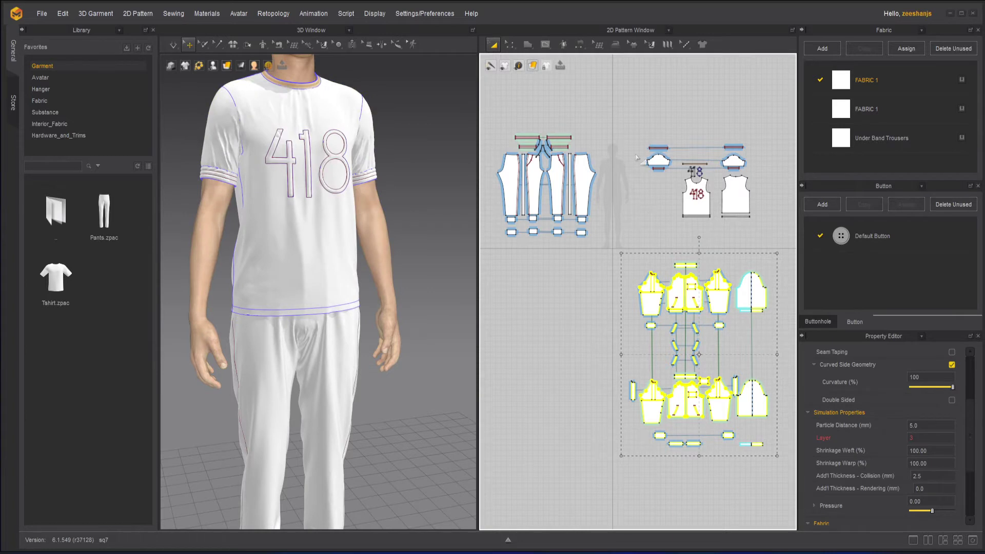
drag(634, 123, 783, 245)
key(shift+q)
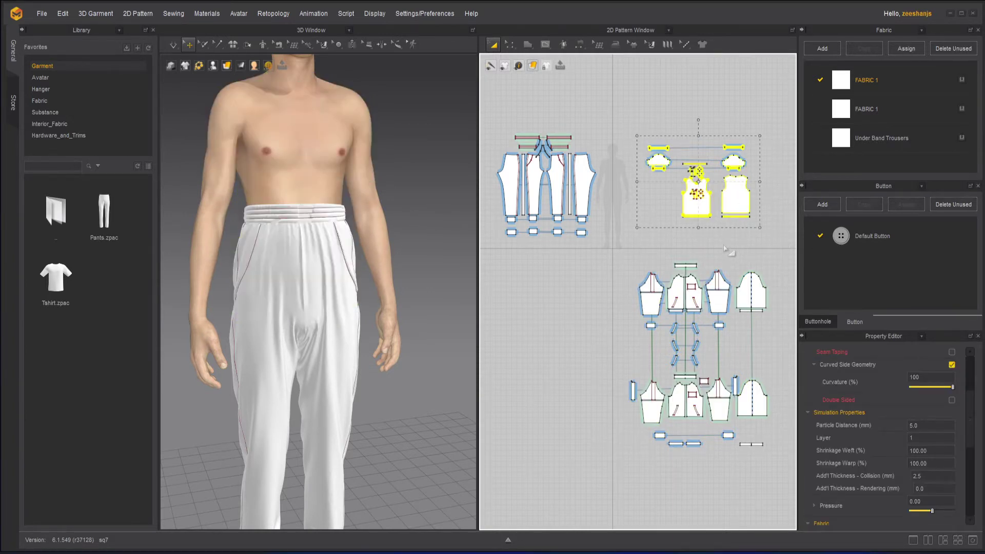
Add a new fabric and rename it "Trousers and Jacket"
scroll(616, 264, up, 5)
scroll(620, 284, down, 1)
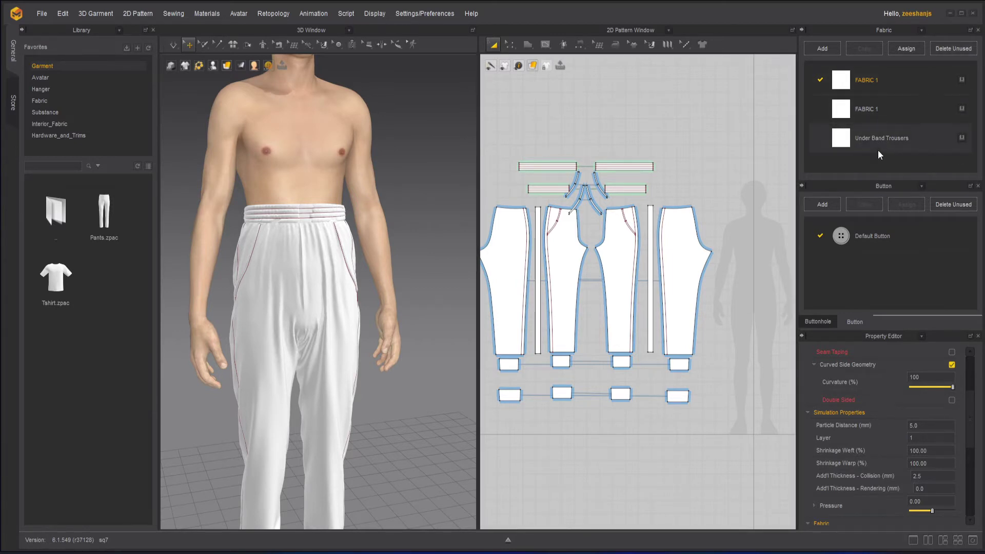
right_drag(584, 228, 615, 204)
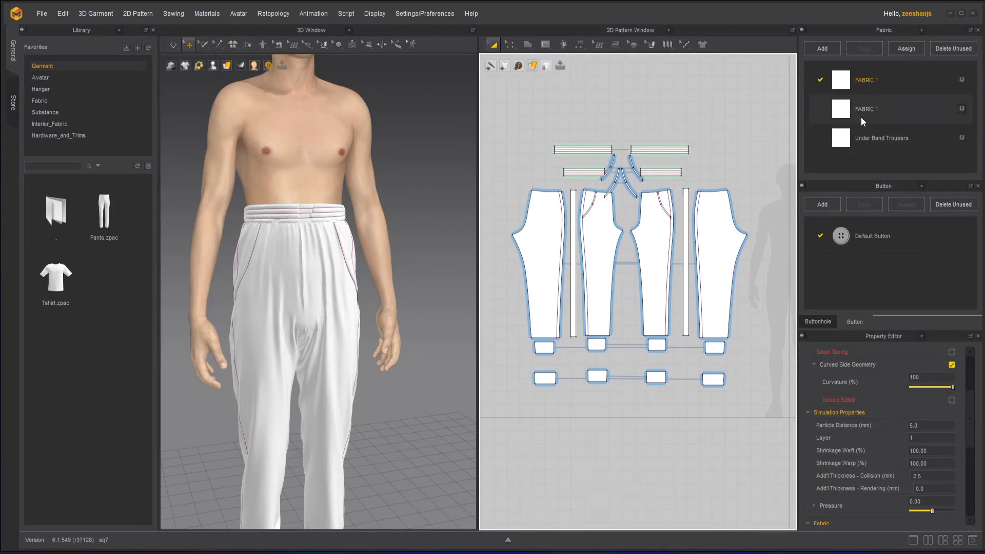
click(822, 48)
scroll(906, 152, down, 1)
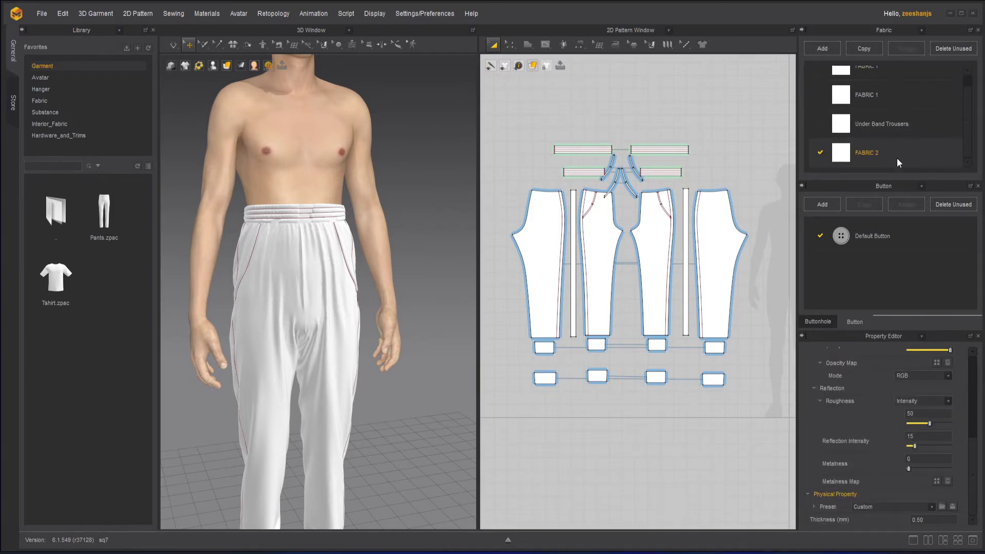
right_click(867, 157)
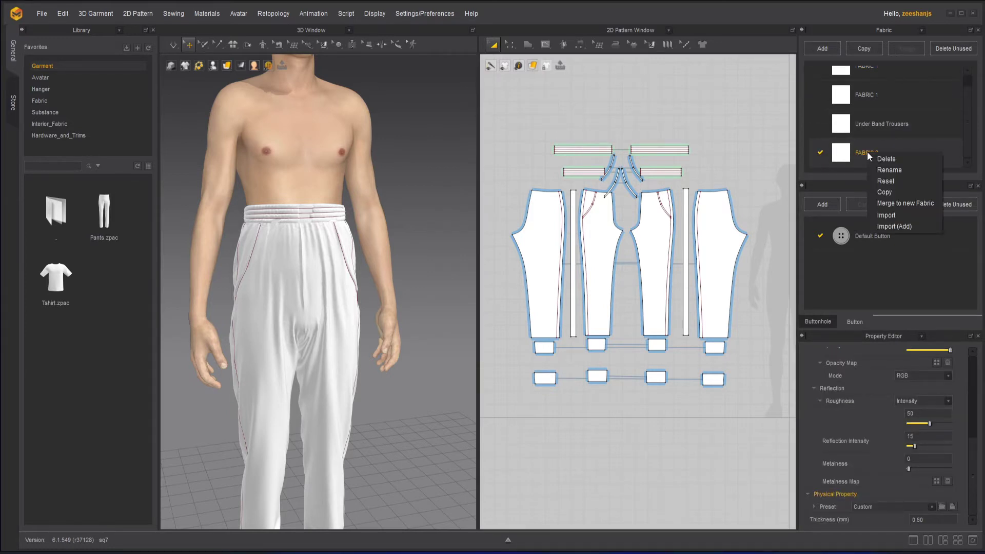
click(903, 171)
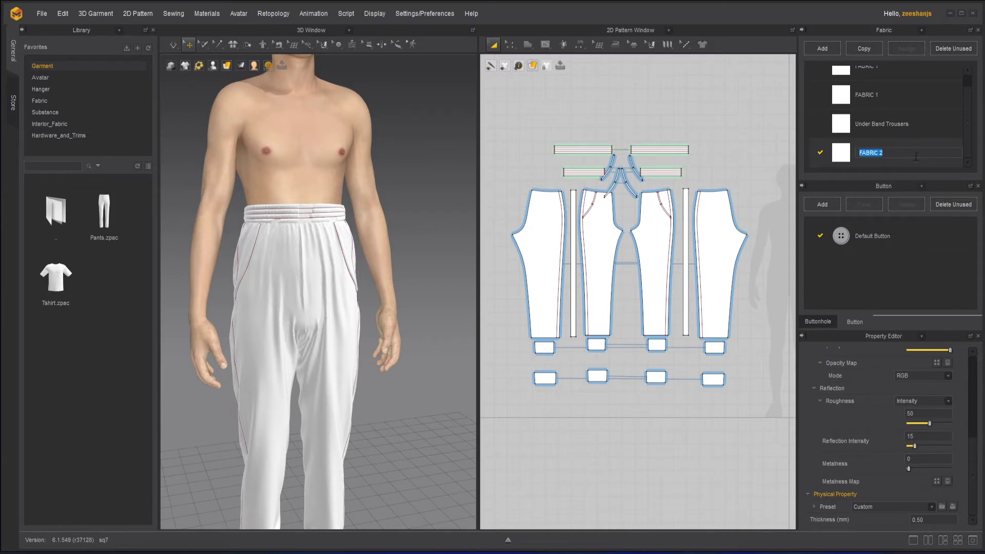
text(Trousers and Jacket)
key(Return)
key(Escape)
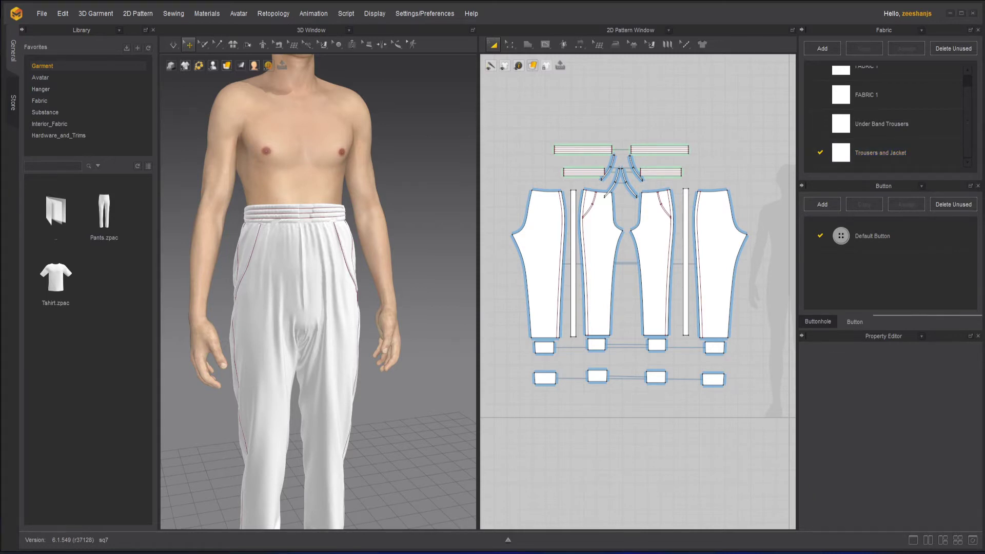
Set the physical property preset of the Trousers and Jacket fabric to Knit_Cotton_Jersey
click(896, 155)
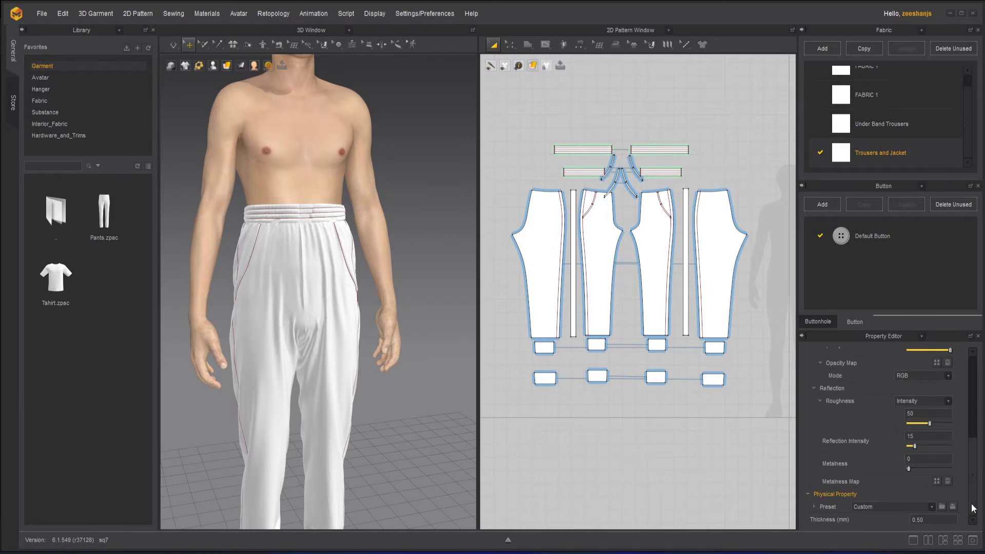
drag(973, 477, 982, 500)
click(932, 507)
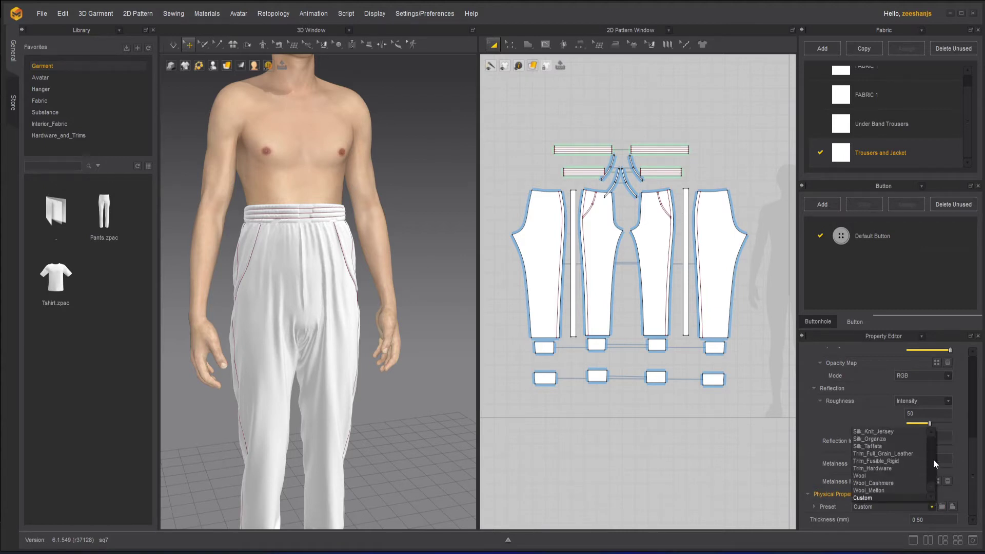
scroll(933, 436, up, 4)
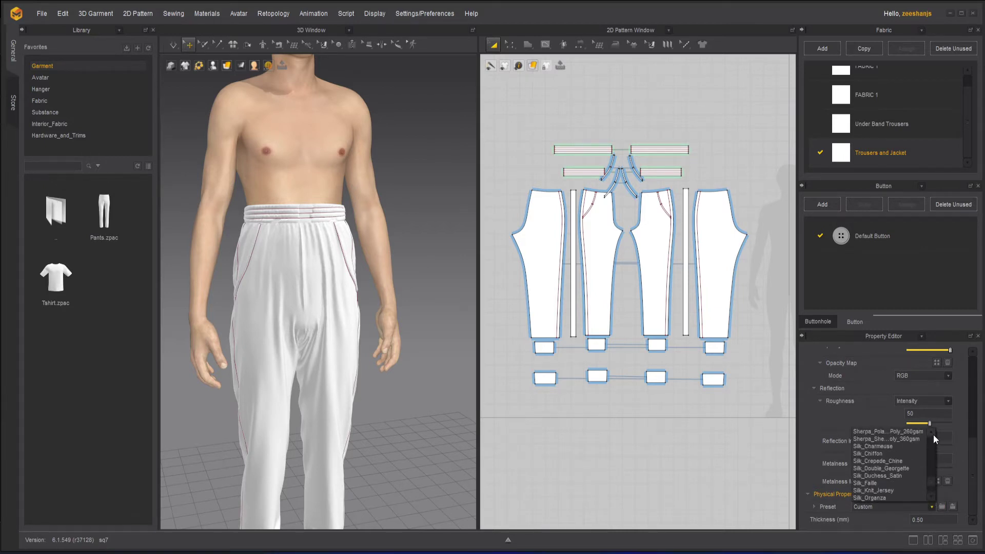
scroll(934, 434, up, 6)
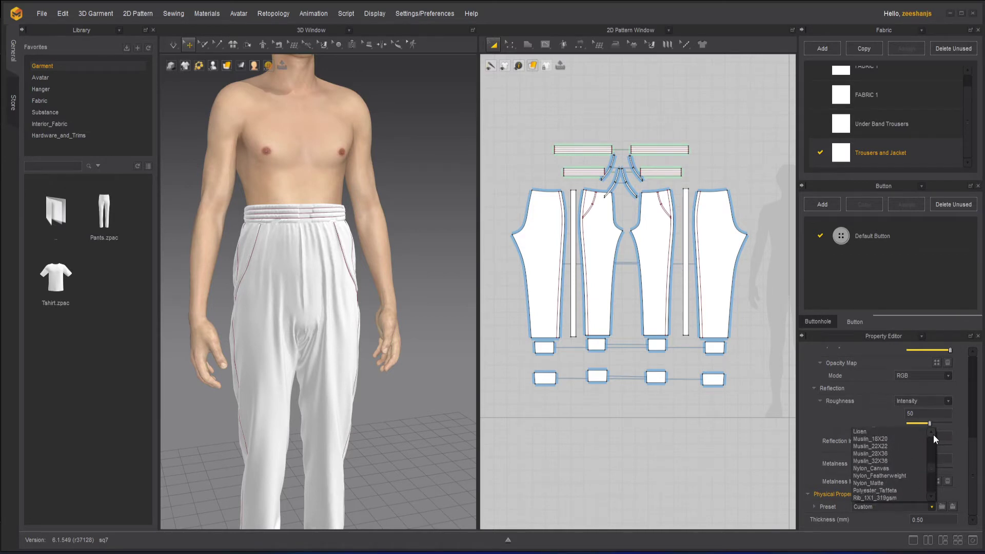
scroll(933, 435, up, 8)
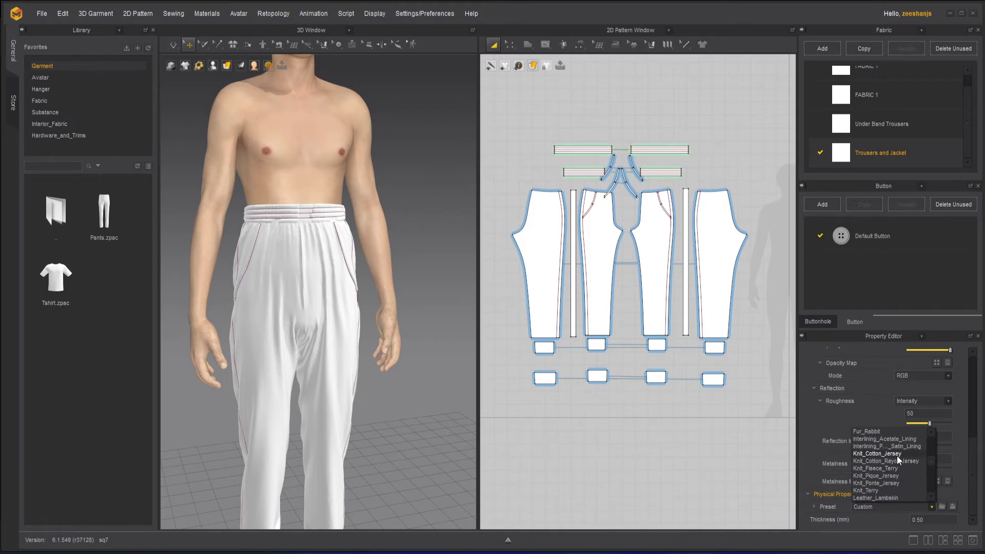
click(897, 454)
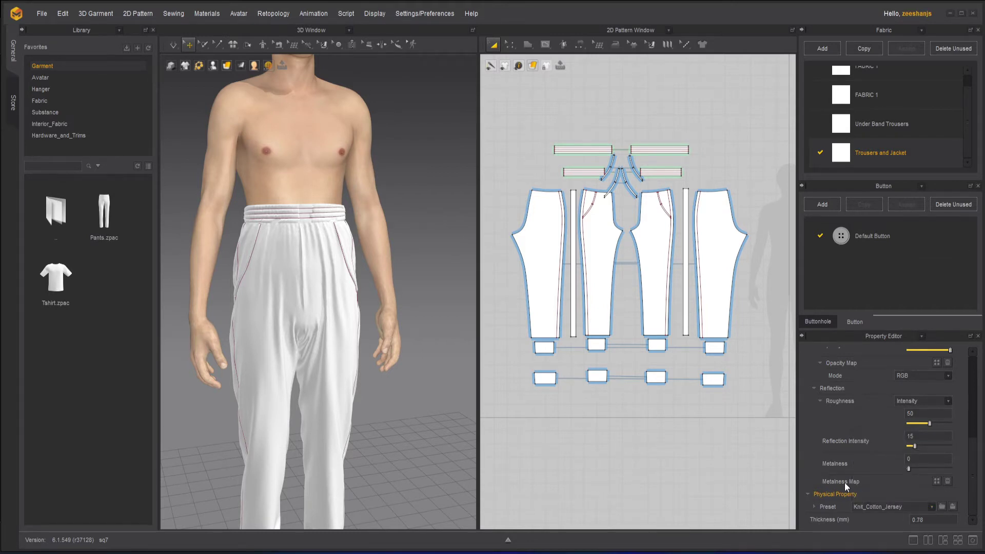
Assign the Trousers and Jacket fabric to all trouser pattern pieces, including waistband and cuffs, and clear the selection
drag(497, 128, 754, 422)
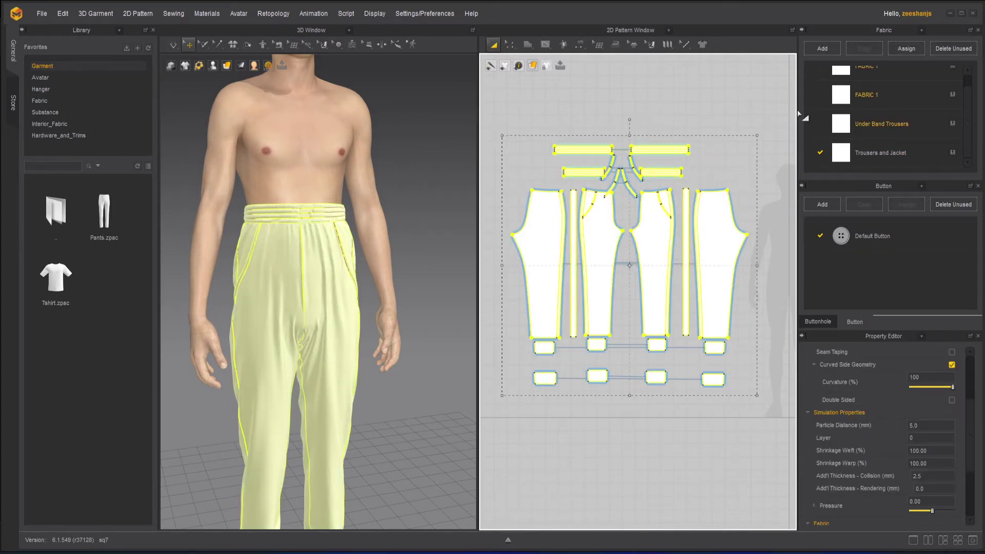
click(952, 152)
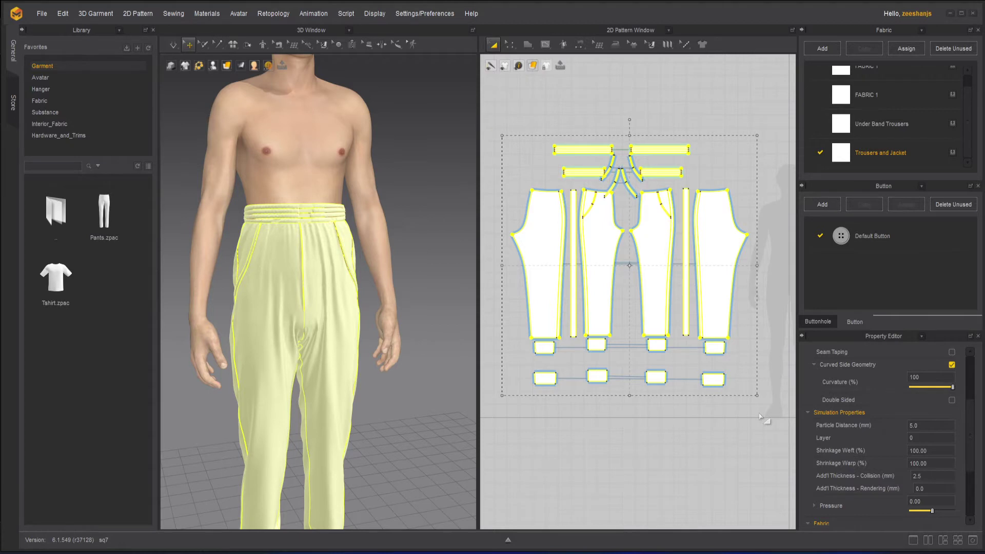
click(747, 428)
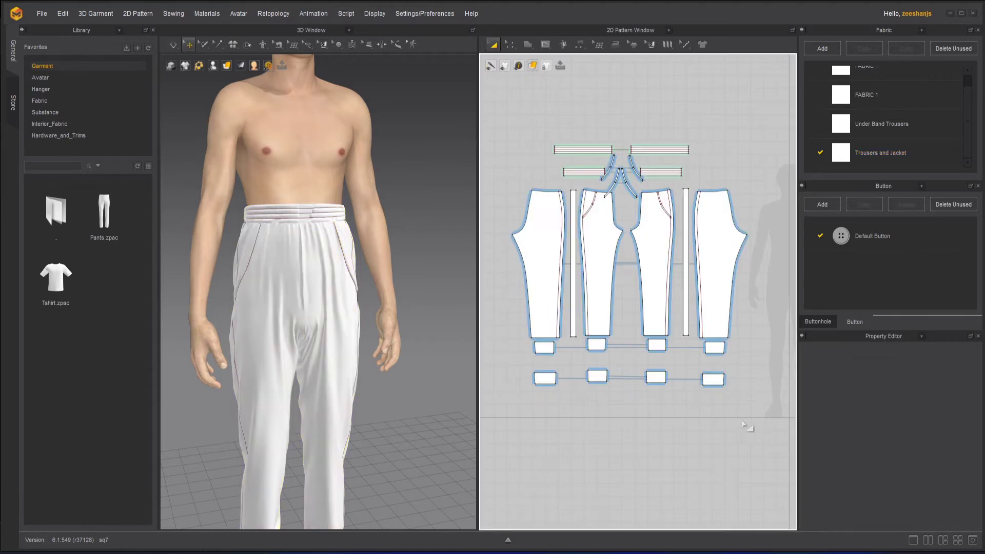
Load TexturesCom_FabricPlain0151_2_seamless_S.jpg from the Docs folder as the texture of the Trousers and Jacket fabric
click(900, 164)
drag(968, 479, 965, 432)
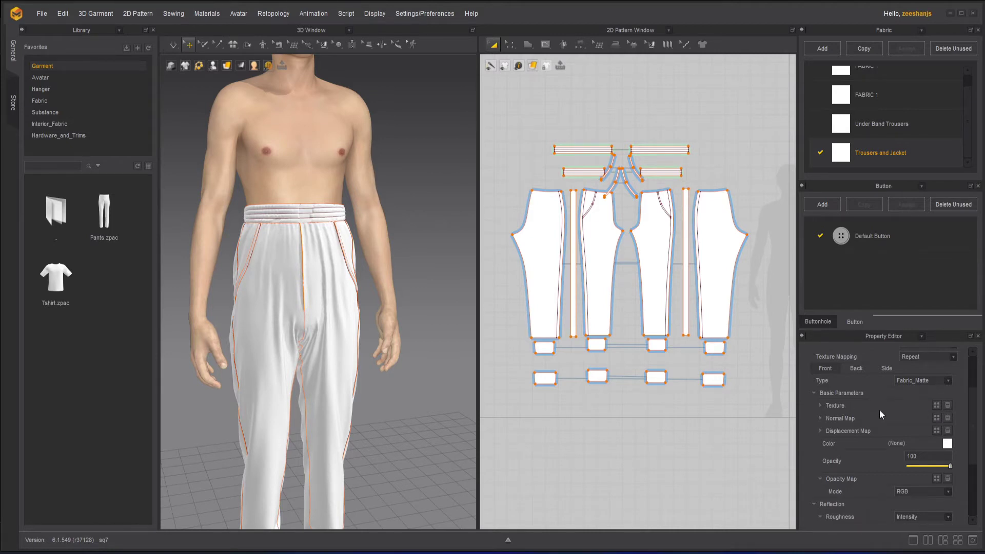
click(936, 406)
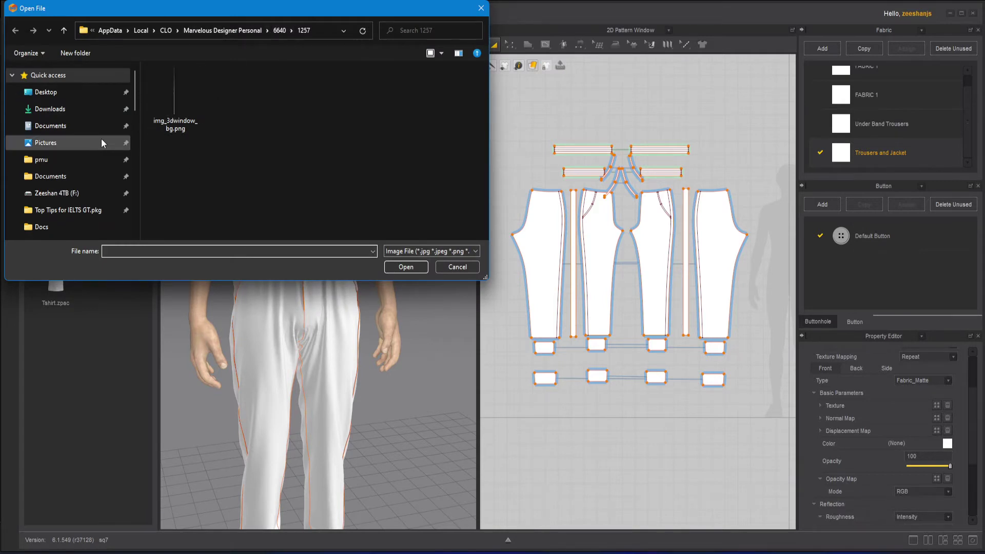
scroll(77, 144, down, 1)
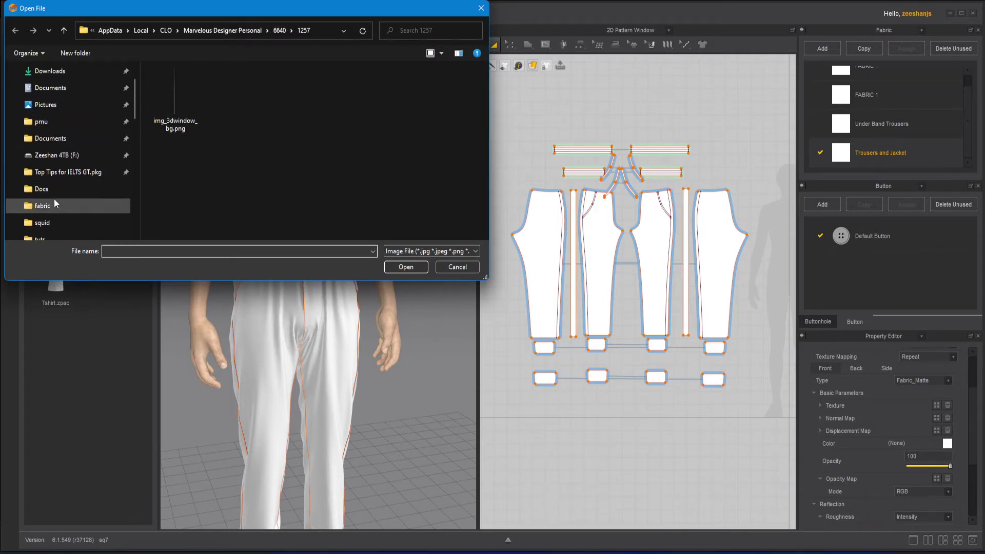
click(76, 189)
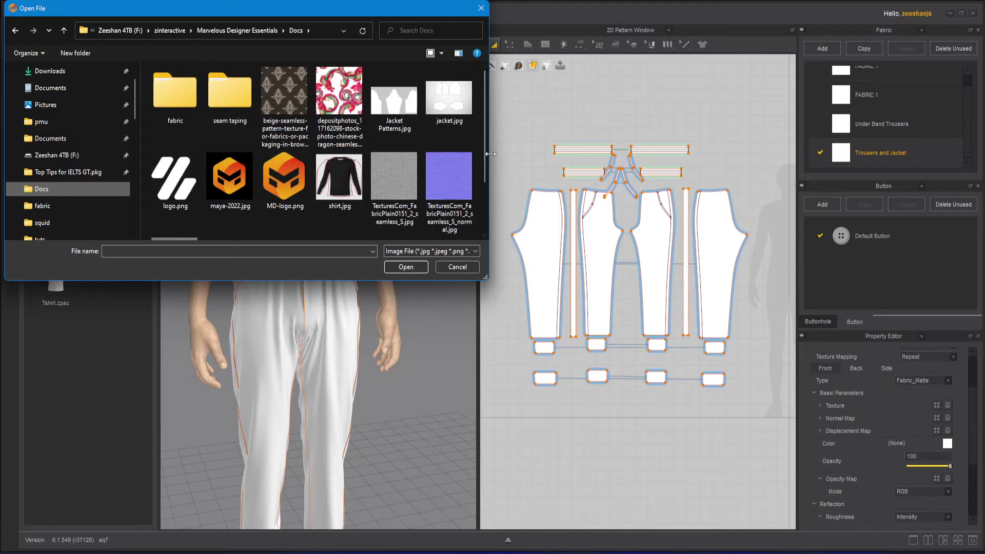
scroll(485, 156, down, 2)
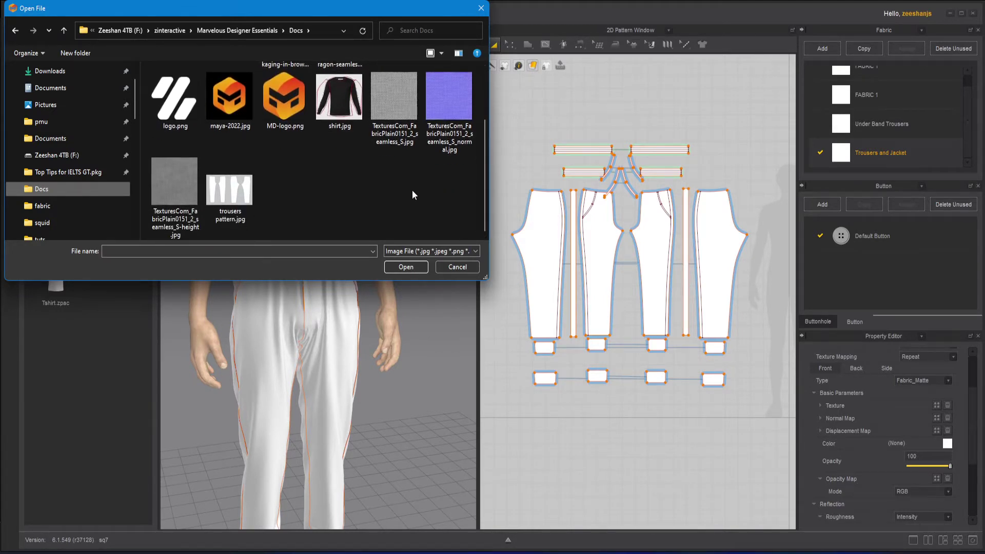
click(395, 97)
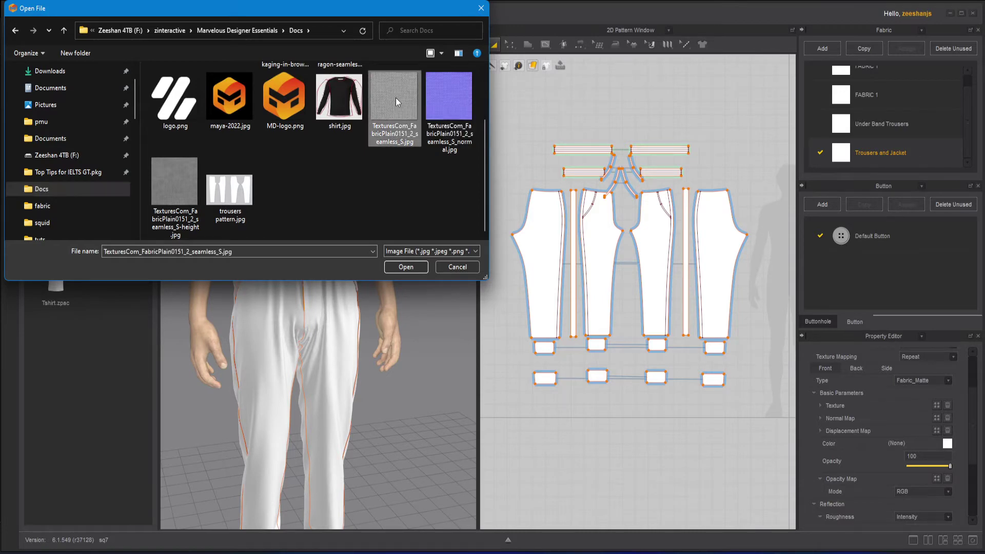
click(415, 266)
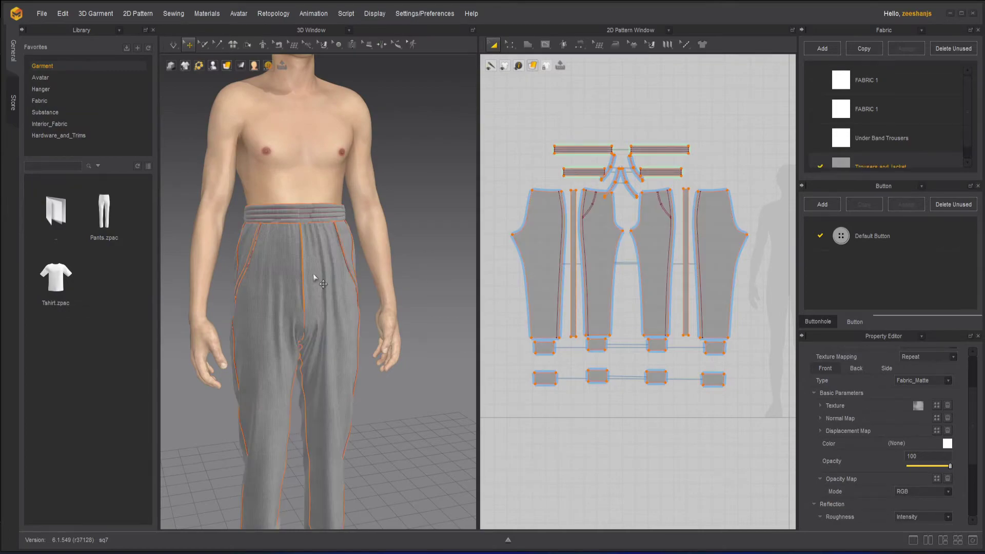
Load TexturesCom_FabricPlain0151_2_seamless_S_normal.jpg as the normal map of the Trousers and Jacket fabric
scroll(267, 264, up, 10)
scroll(265, 263, down, 8)
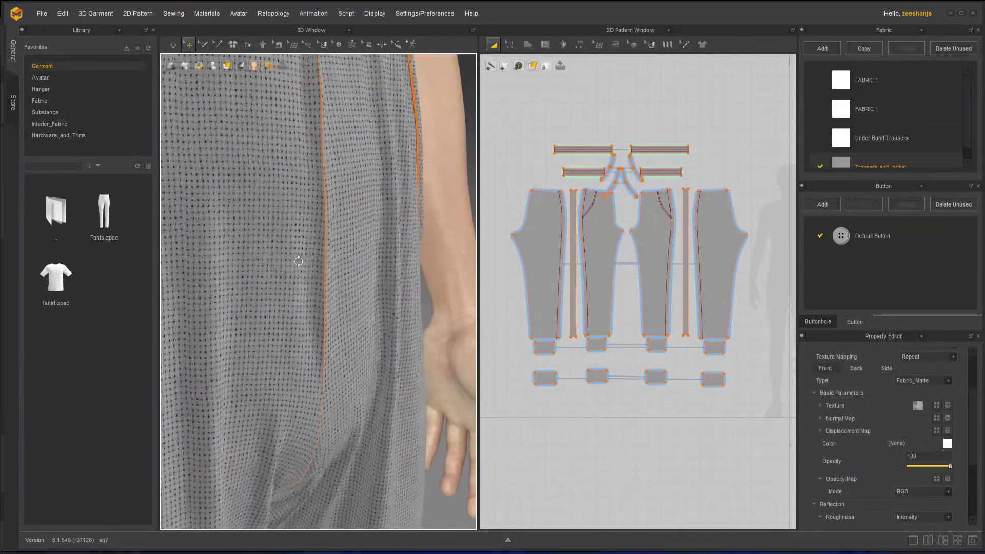
scroll(395, 272, down, 10)
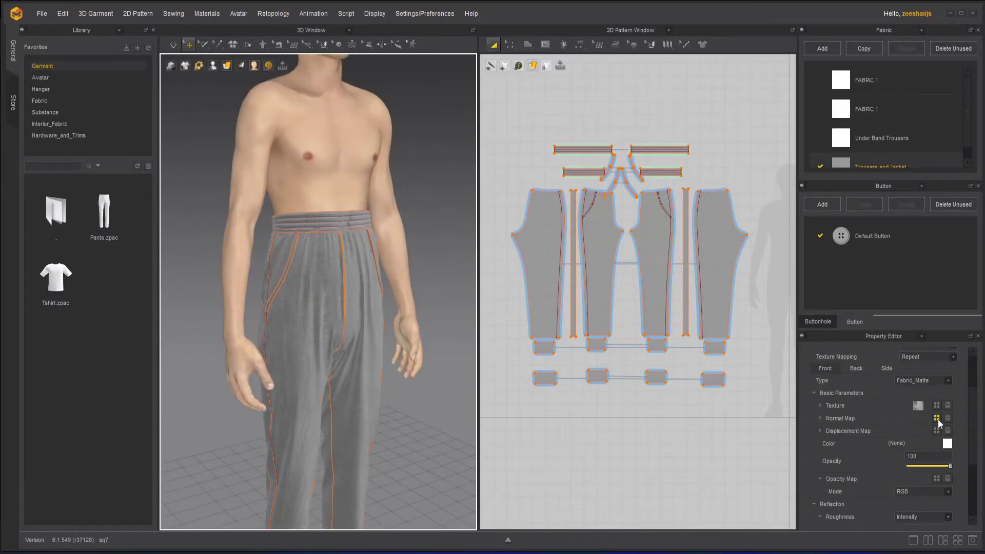
click(937, 419)
click(454, 178)
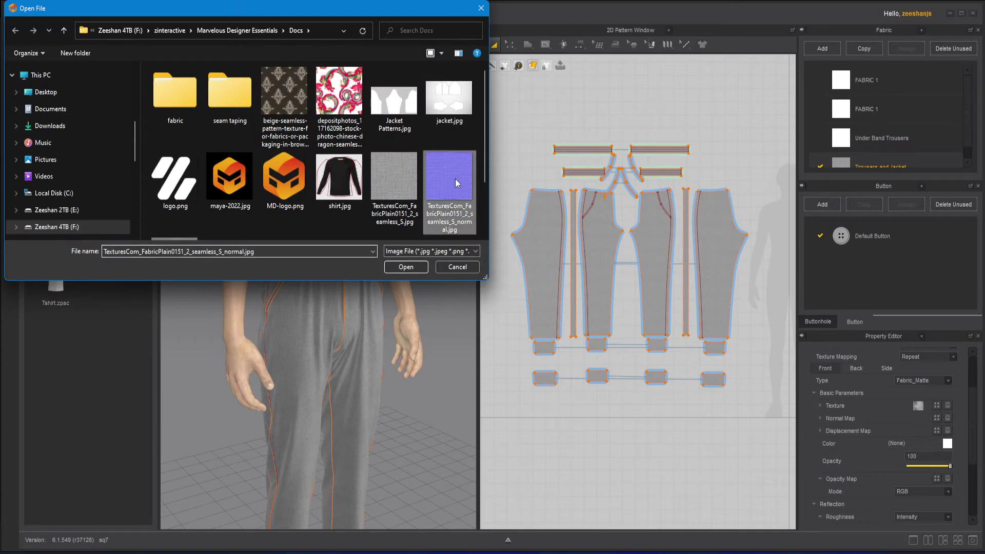
click(413, 266)
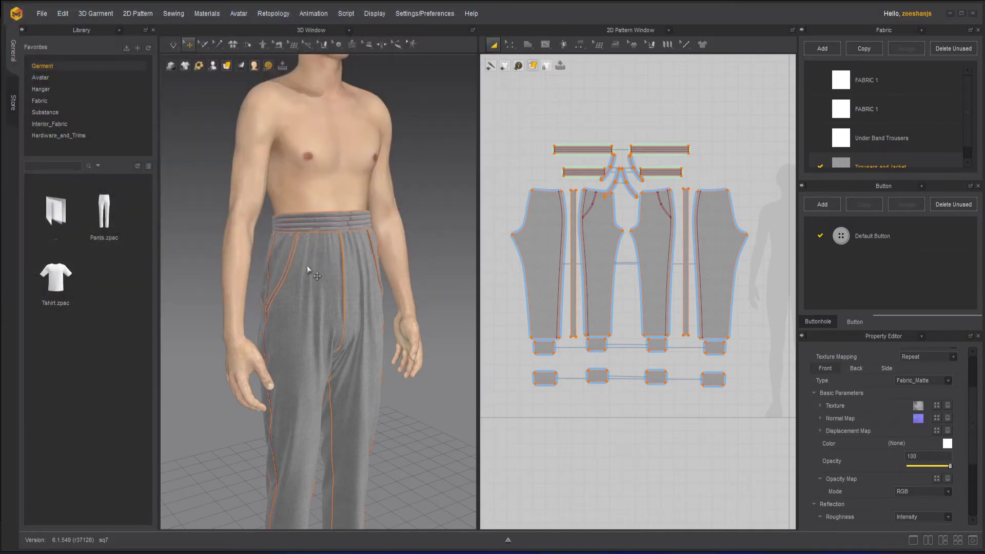
Inspect the trousers' weave up close and load TexturesCom_FabricPlain0151_2_seamless_S-height.jpg as the fabric's displacement map
scroll(307, 266, up, 5)
scroll(348, 267, up, 3)
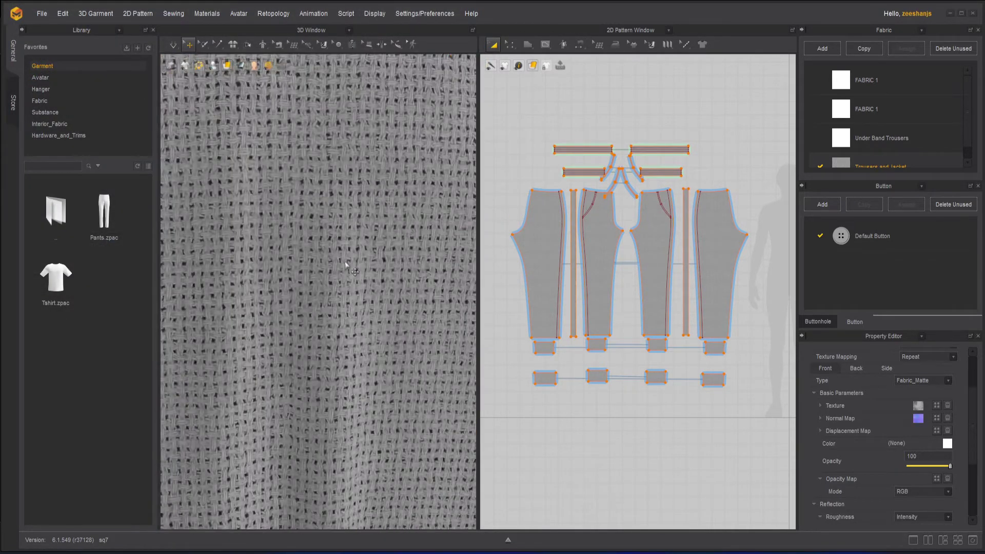
scroll(298, 272, up, 4)
scroll(313, 281, down, 6)
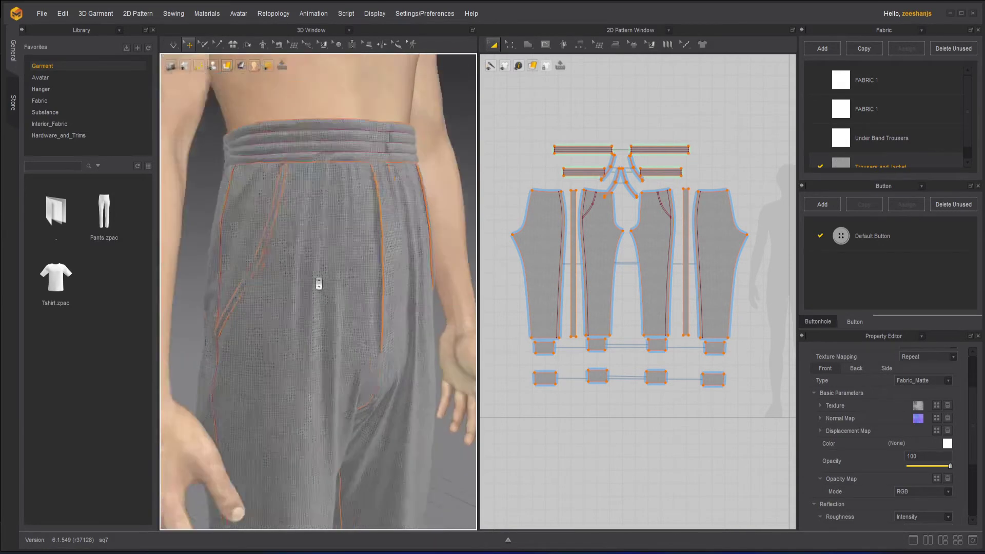
click(936, 431)
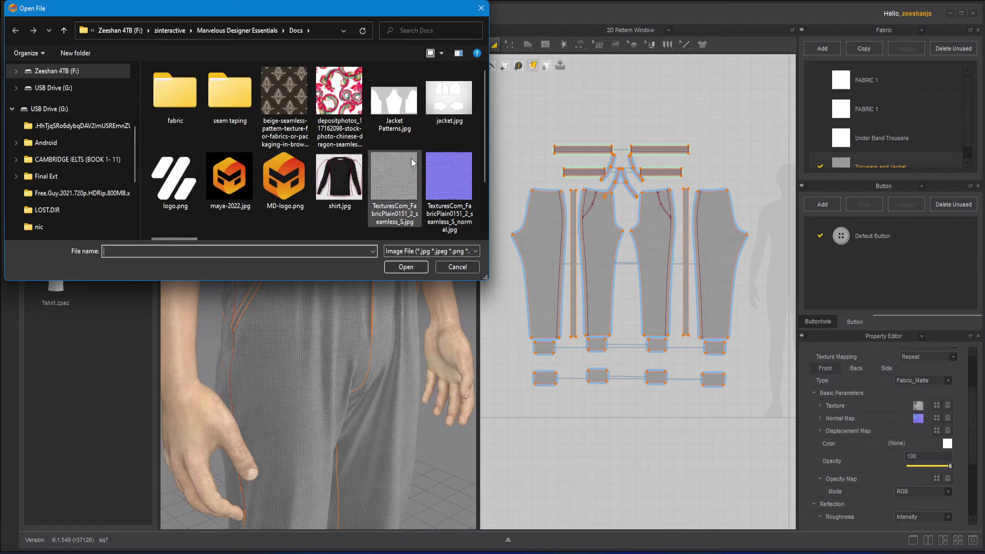
scroll(359, 184, down, 2)
click(169, 189)
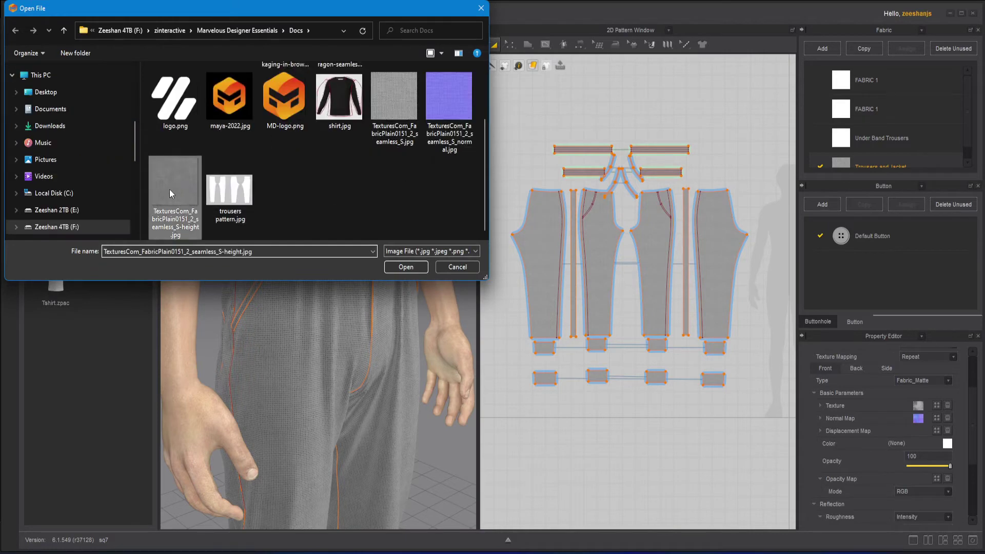
click(406, 267)
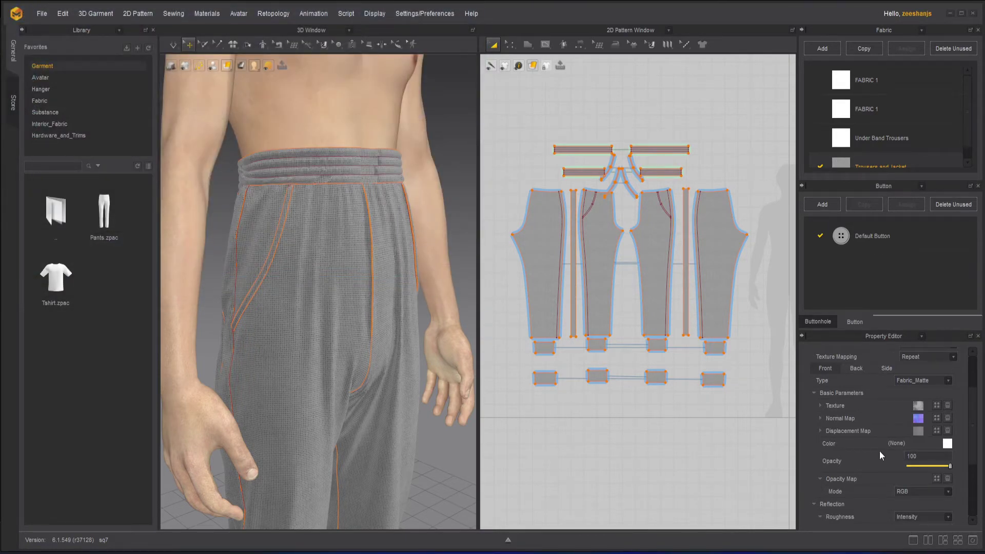
Open the displacement map settings of the Trousers and Jacket fabric and its amount value
scroll(874, 448, down, 2)
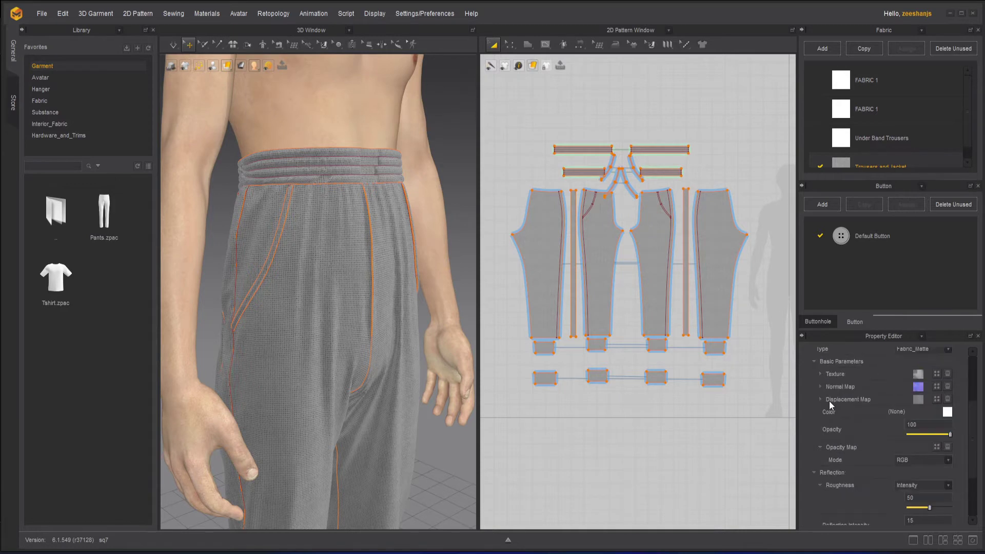
click(820, 400)
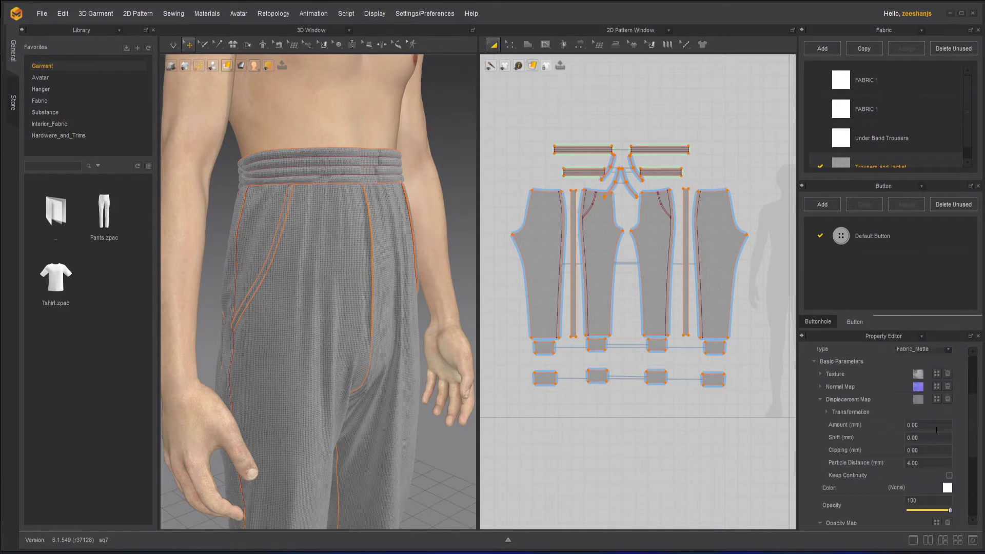
double_click(907, 424)
click(820, 400)
Set the normal map intensity of the Trousers and Jacket fabric to 25 and inspect the weave up close
click(821, 388)
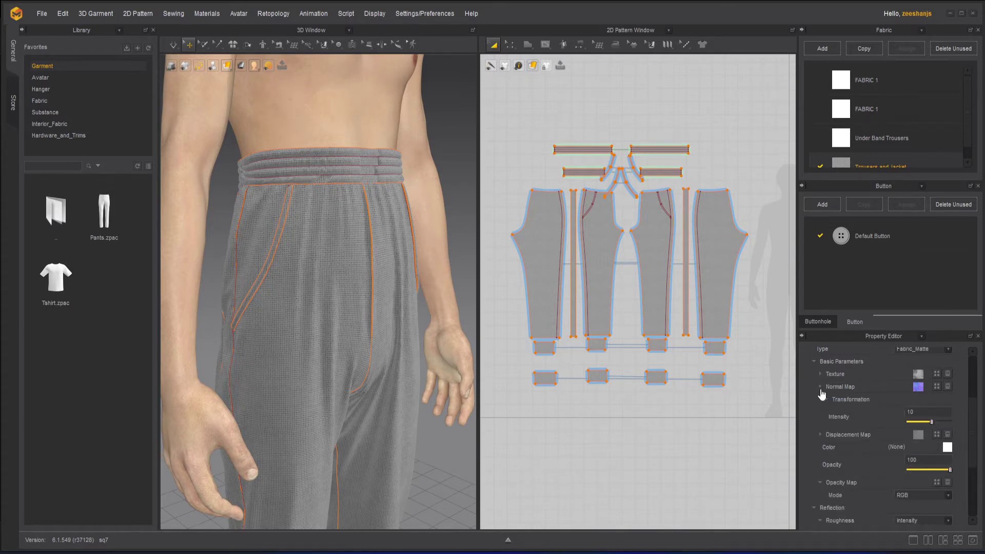
double_click(921, 414)
key(Return)
scroll(315, 280, up, 10)
scroll(314, 280, down, 10)
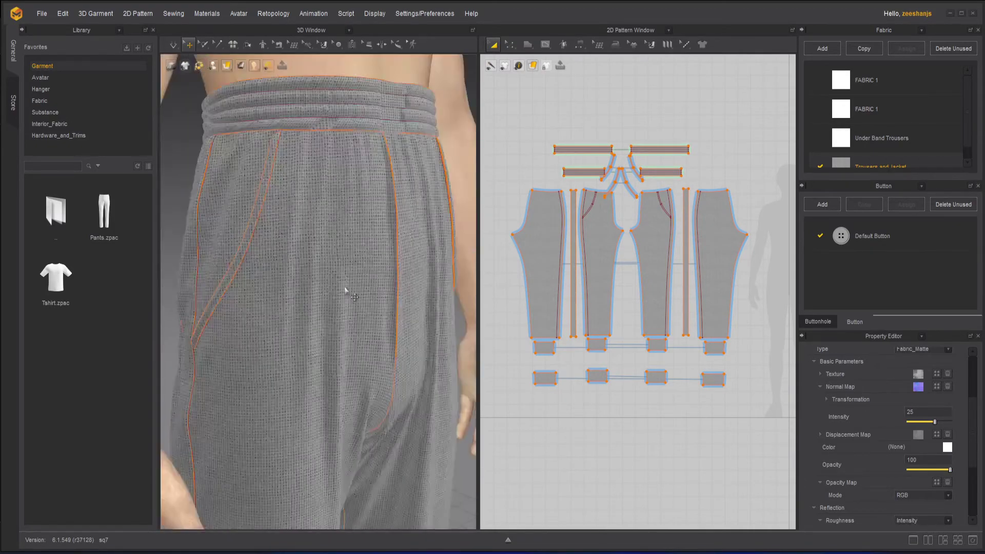
right_drag(266, 282, 326, 284)
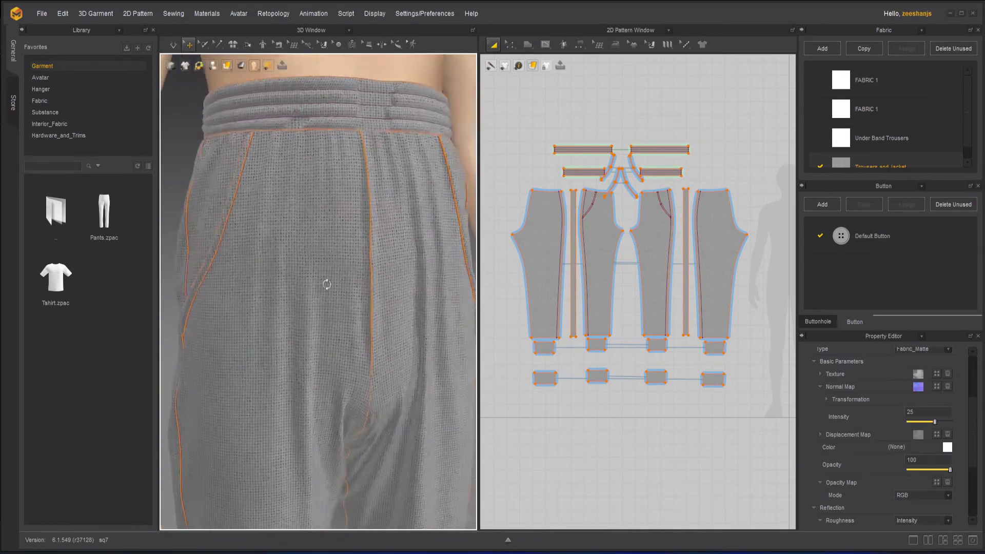
click(819, 387)
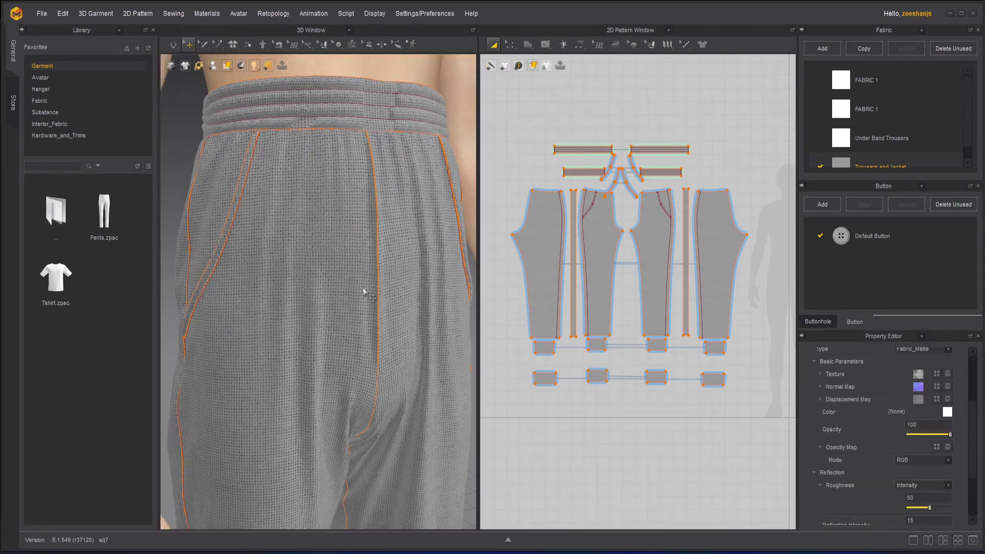
Change the color of the Trousers and Jacket fabric to teal green #30B4A3, starting from the Green 3 swatch
scroll(364, 285, down, 5)
scroll(364, 285, down, 5)
scroll(340, 311, up, 3)
scroll(340, 311, up, 1)
scroll(934, 158, down, 1)
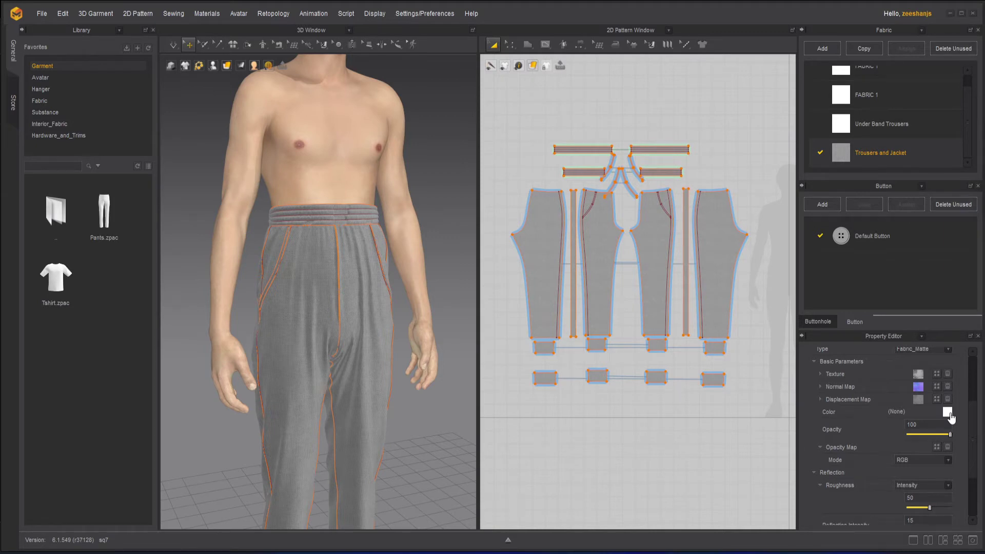
click(948, 413)
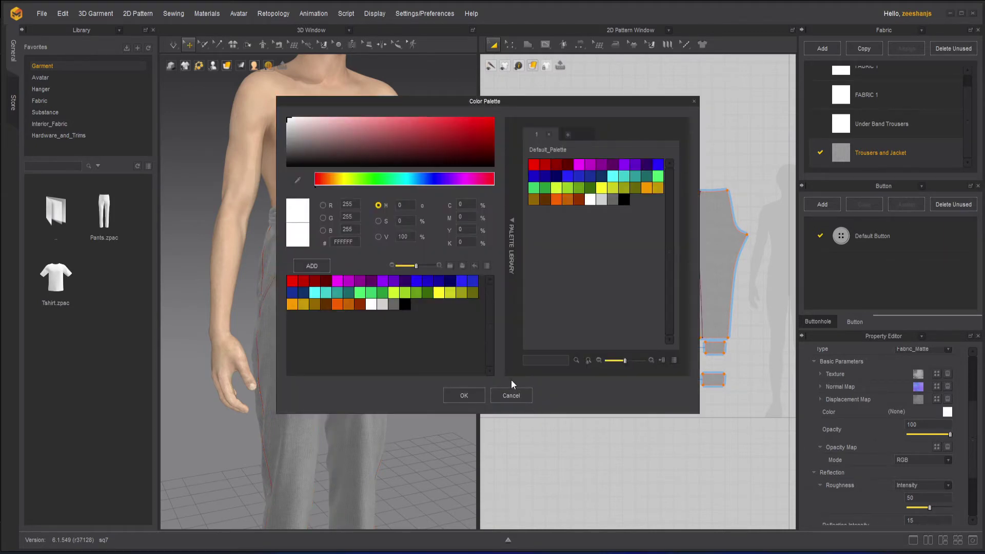
click(380, 291)
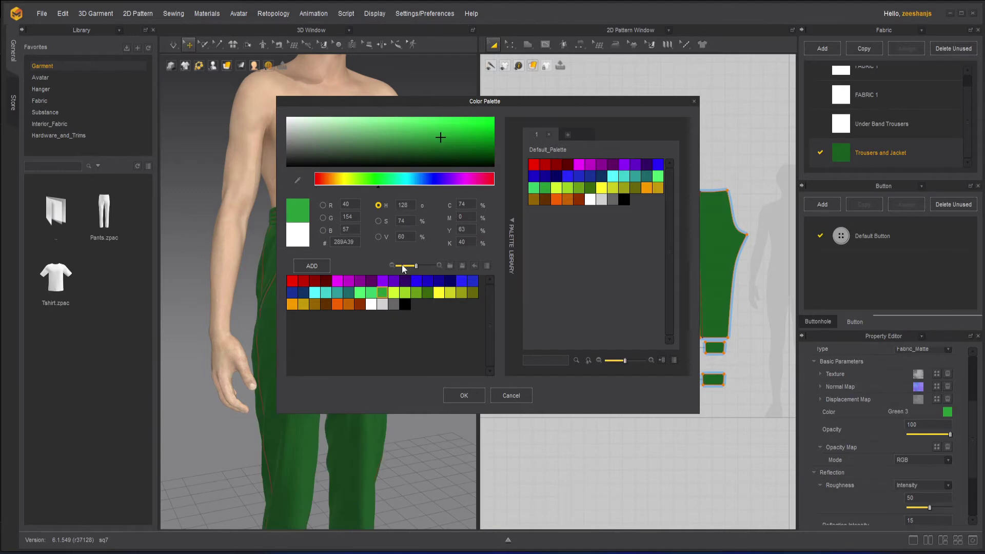
click(378, 187)
drag(383, 187, 398, 187)
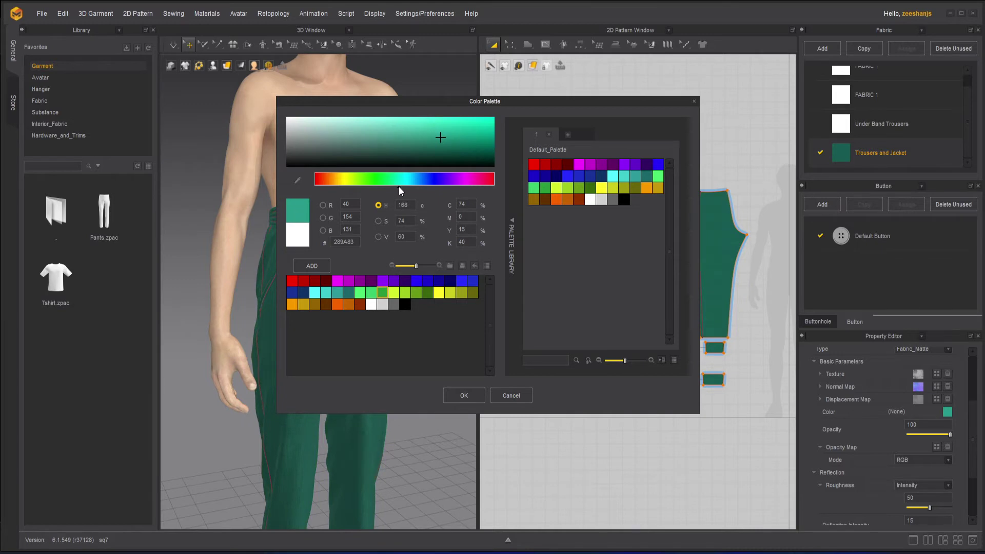
click(401, 186)
drag(438, 137, 438, 132)
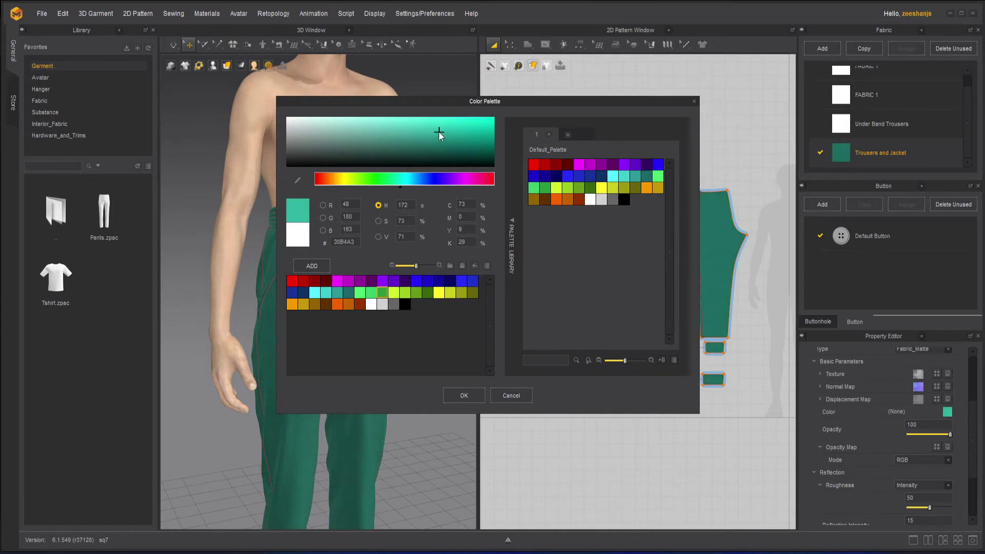
click(464, 396)
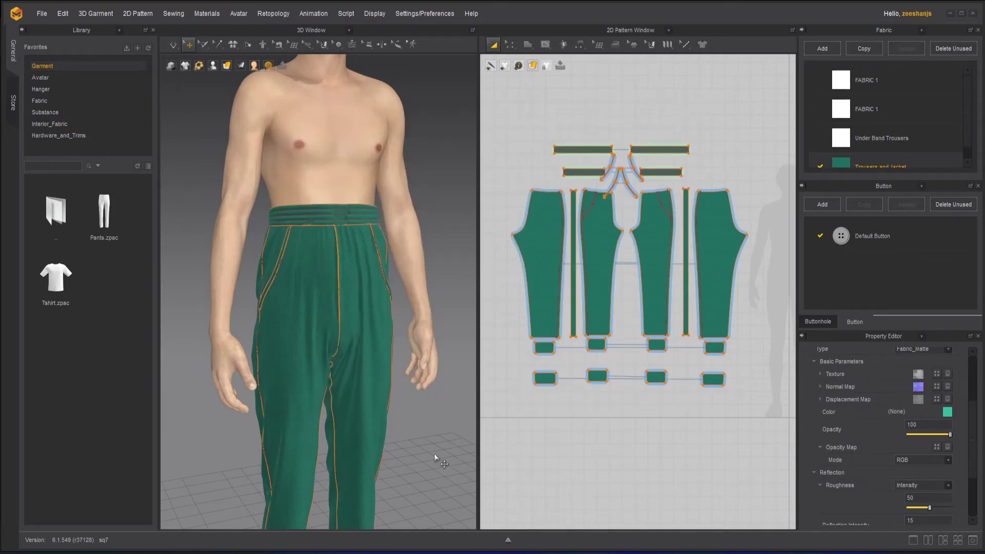
View the trousers' side stripe and duplicate the Trousers and Jacket fabric
click(965, 162)
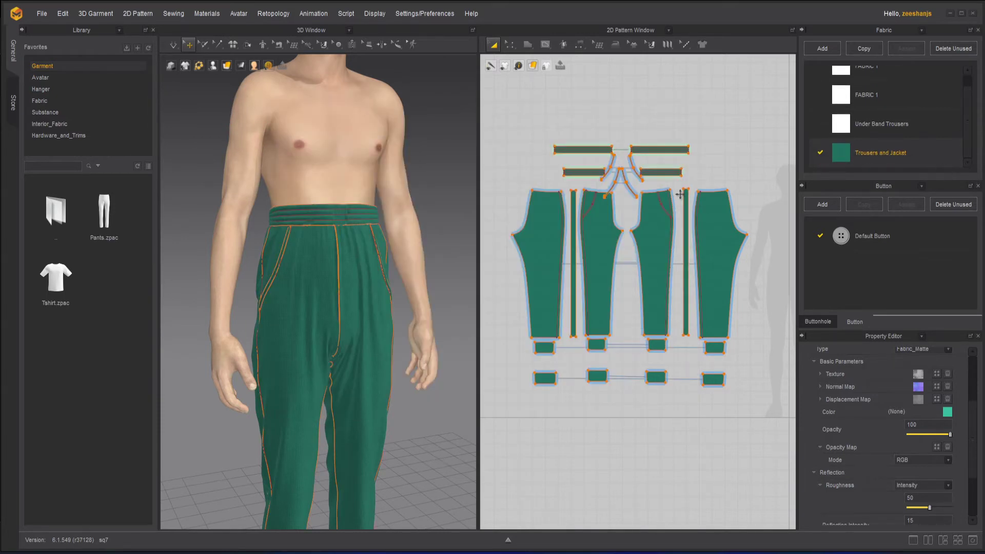
right_drag(300, 315, 377, 297)
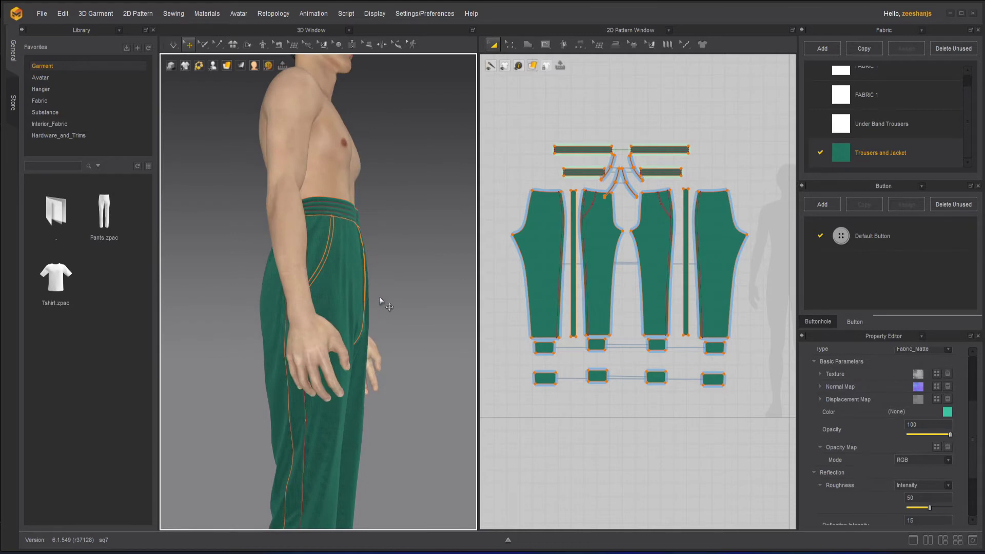
scroll(327, 393, up, 3)
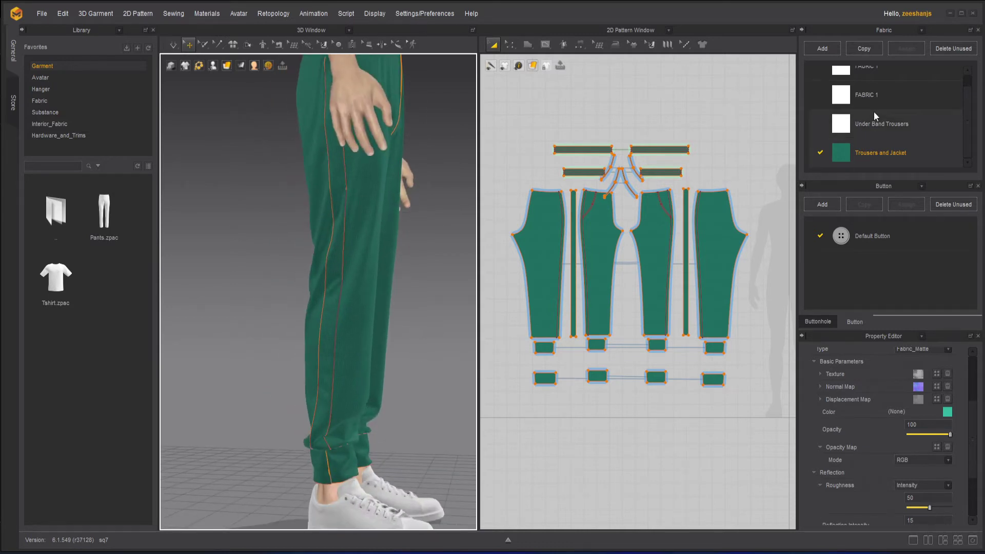
click(924, 149)
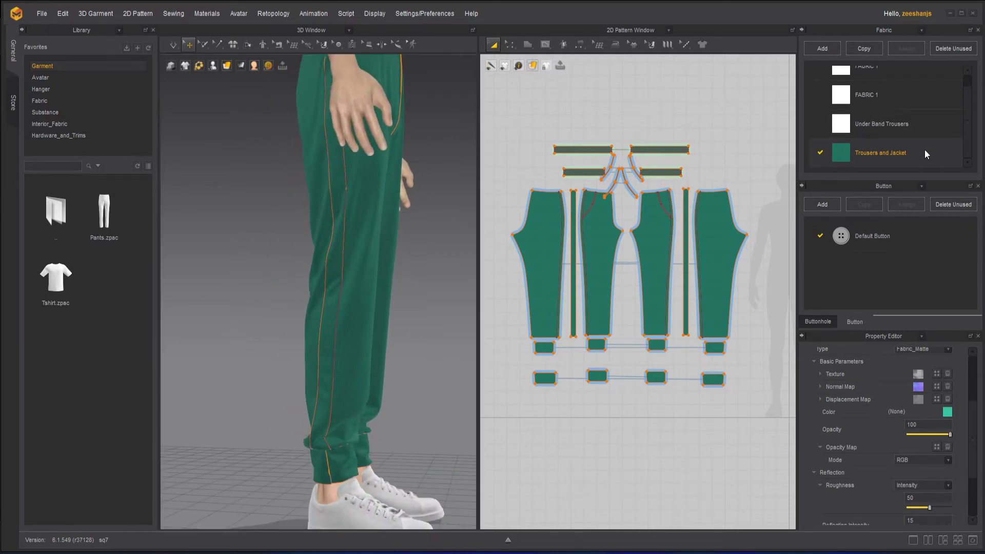
click(862, 47)
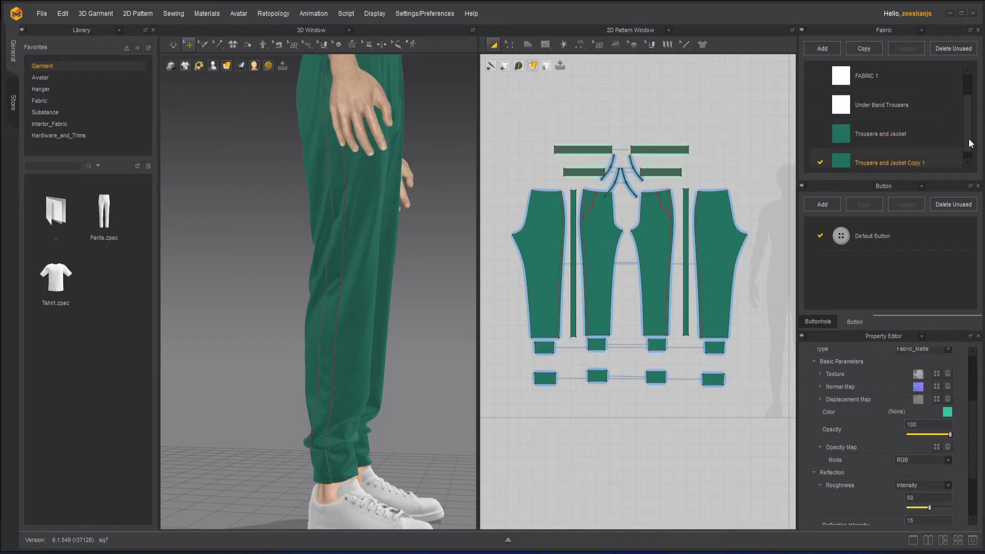
Rename the duplicated fabric as Trousers and Jacket Stripes
right_click(920, 159)
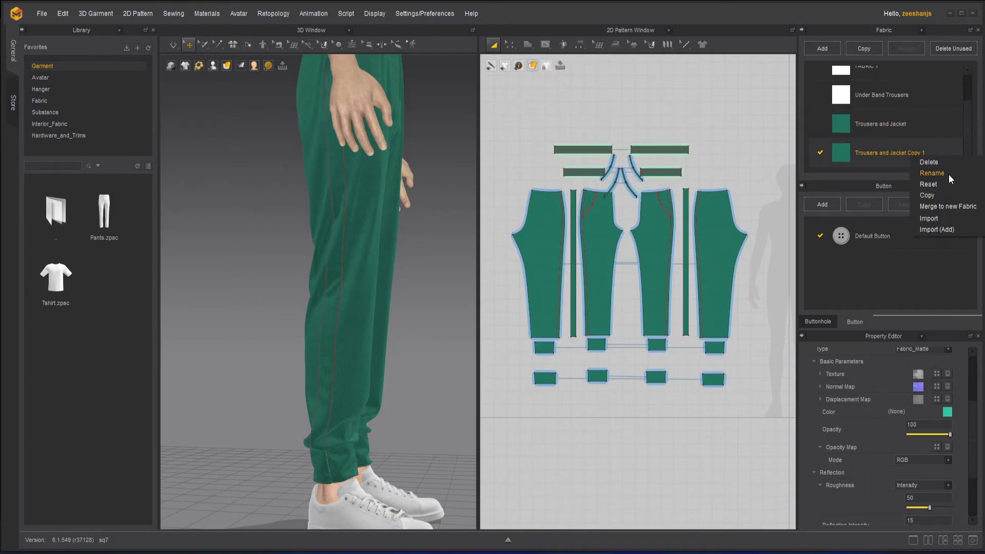
click(949, 174)
click(942, 155)
key(BackSpace)
key(BackSpace)
key(BackSpace)
key(BackSpace)
key(BackSpace)
key(BackSpace)
text(Stripes)
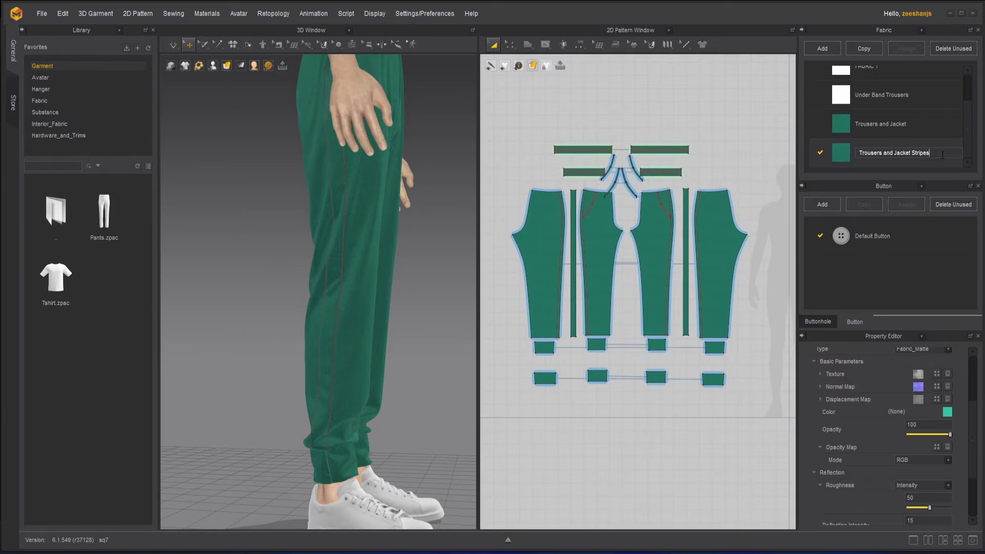
key(Return)
Change the color of the Trousers and Jacket Stripes fabric to off-white #EFEFEF
click(947, 412)
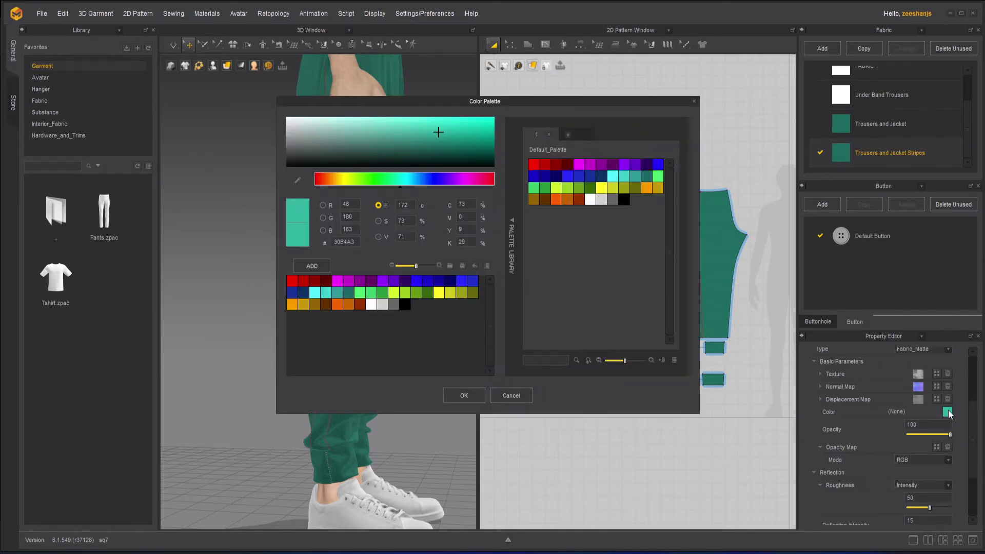
click(382, 305)
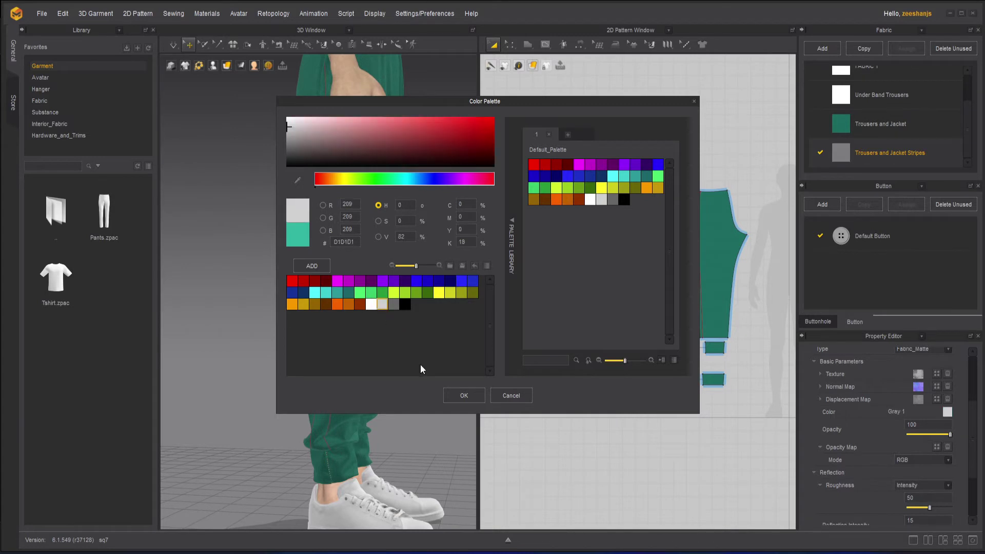
click(373, 308)
drag(289, 123, 288, 121)
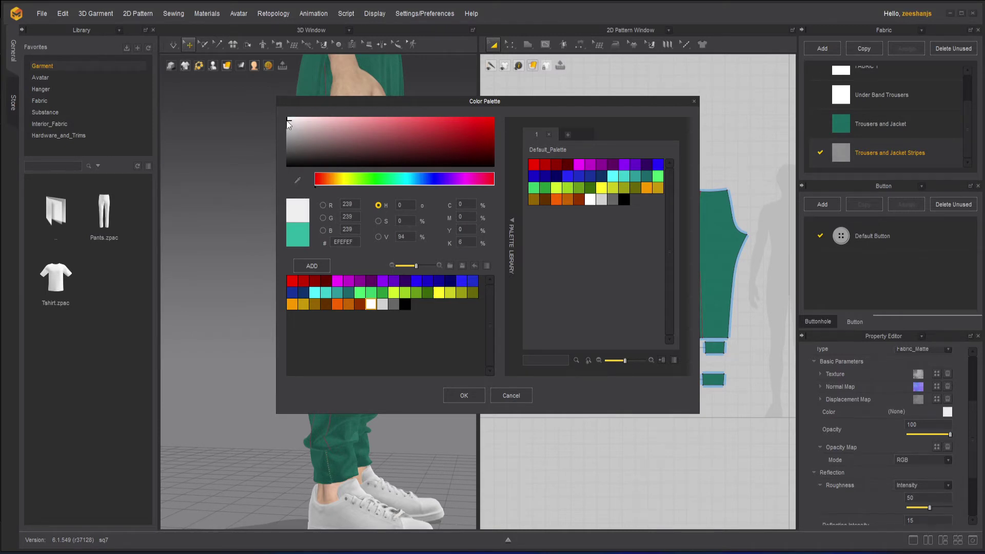
click(463, 395)
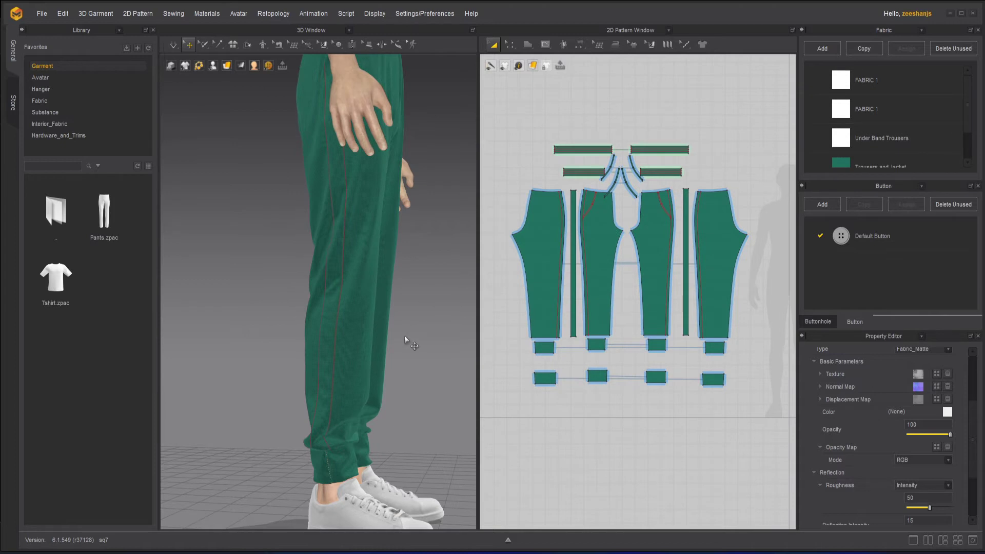
Assign the Trousers and Jacket Stripes fabric to both narrow side stripe pieces of the trousers and clear the selection
scroll(560, 271, up, 2)
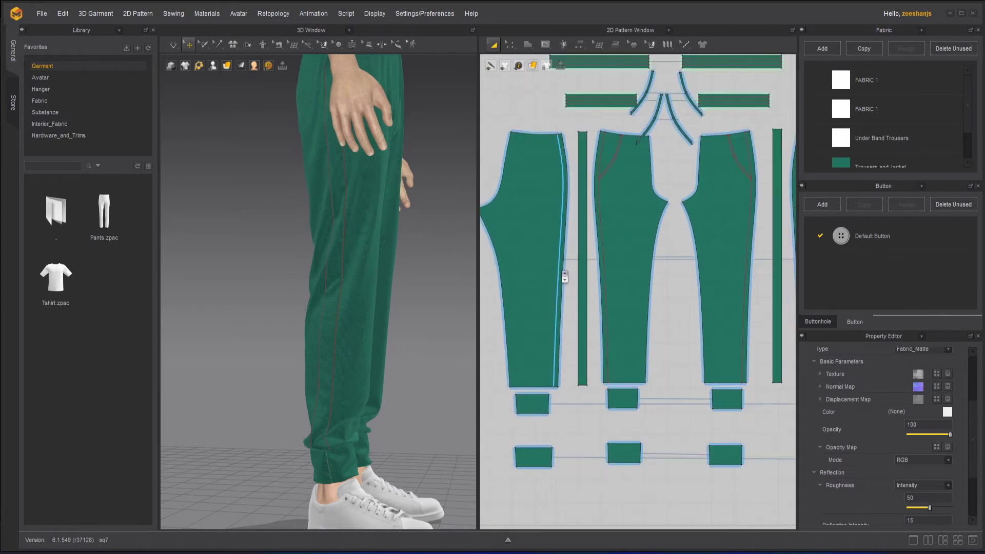
click(584, 340)
shift+click(775, 357)
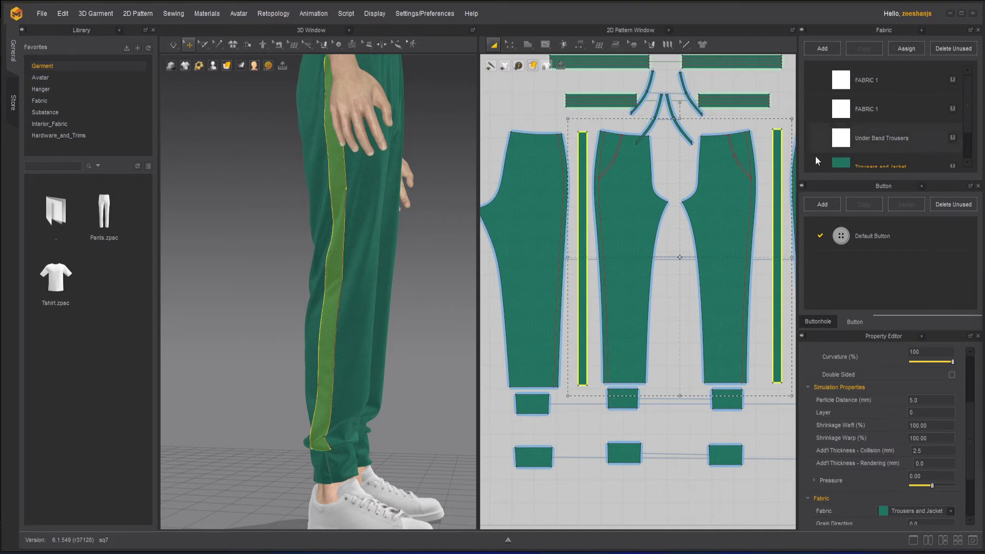
scroll(957, 129, down, 1)
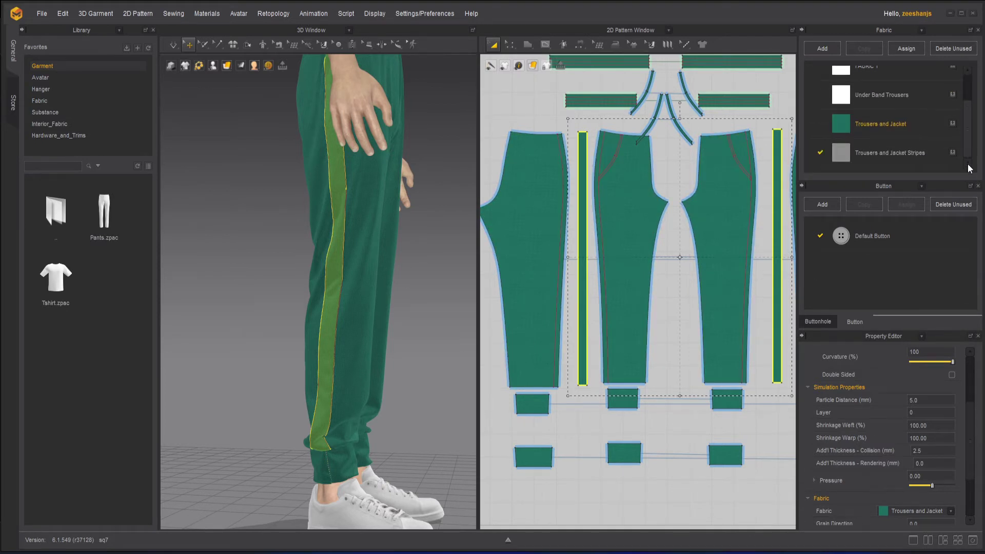
click(951, 152)
click(432, 359)
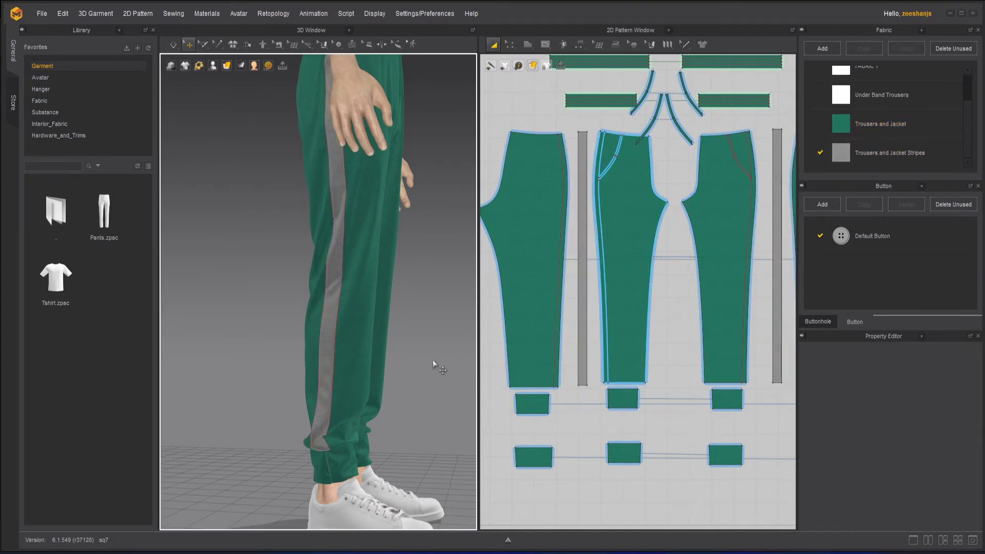
Change the color of the Trousers and Jacket Stripes fabric to pure white #FFFFFF
click(893, 158)
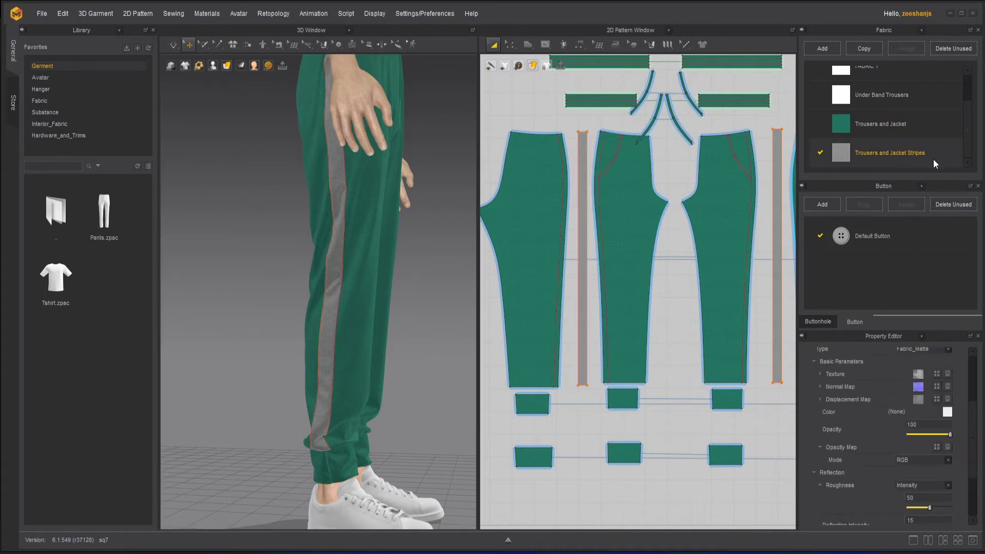
click(947, 412)
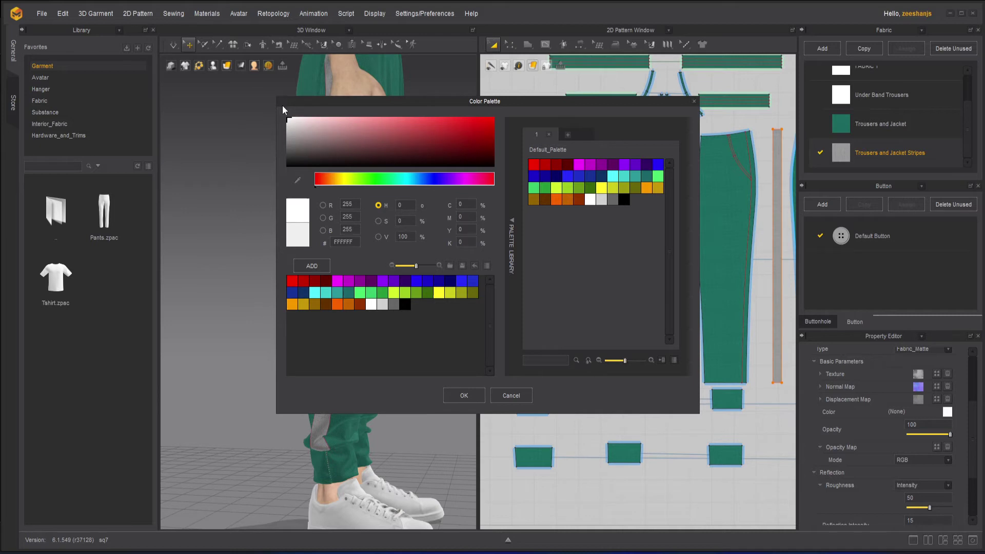
click(464, 395)
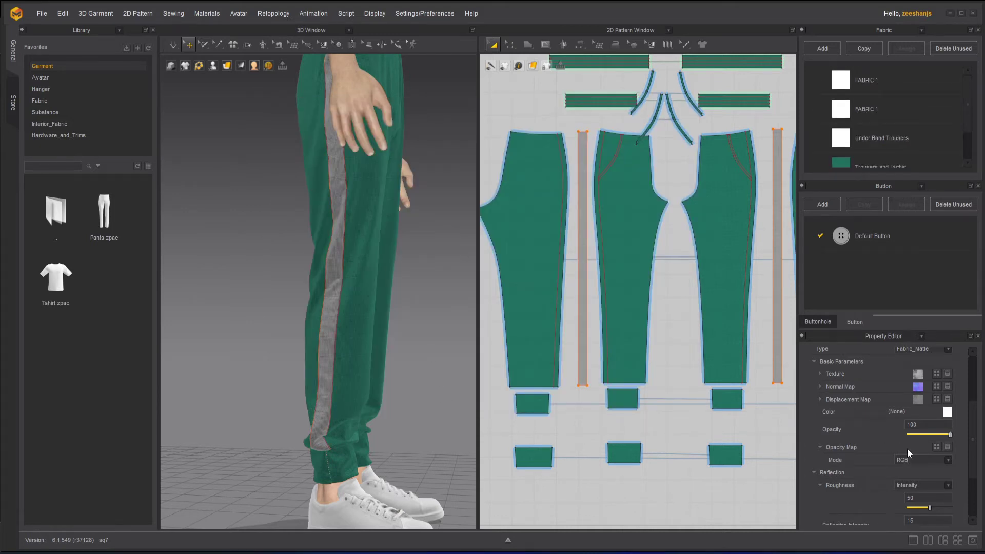
Try adjusting the opacity and reflection roughness of the Trousers and Jacket Stripes fabric
mouse_move(948, 435)
mouse_down()
mouse_move(922, 434)
mouse_move(965, 435)
mouse_up()
scroll(968, 455, down, 5)
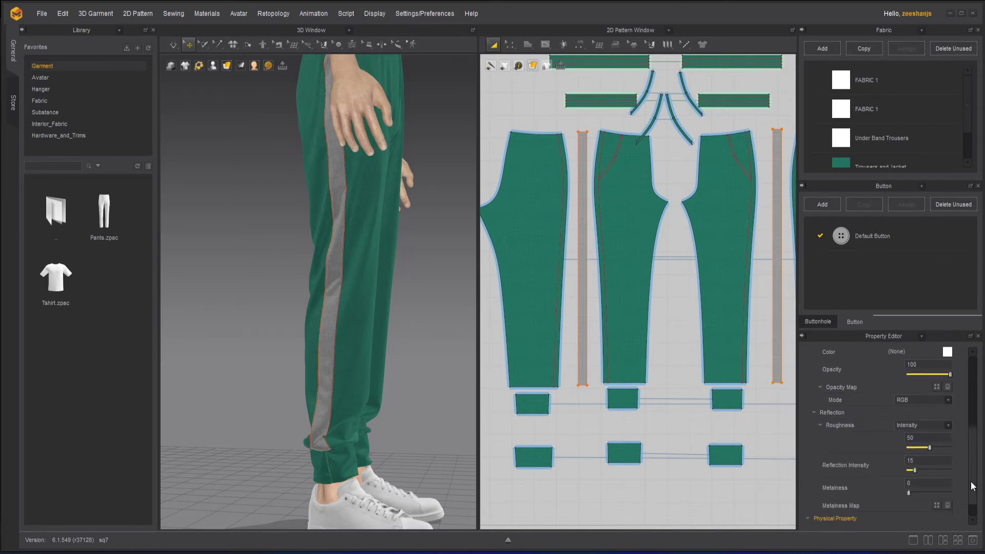
scroll(968, 488, down, 1)
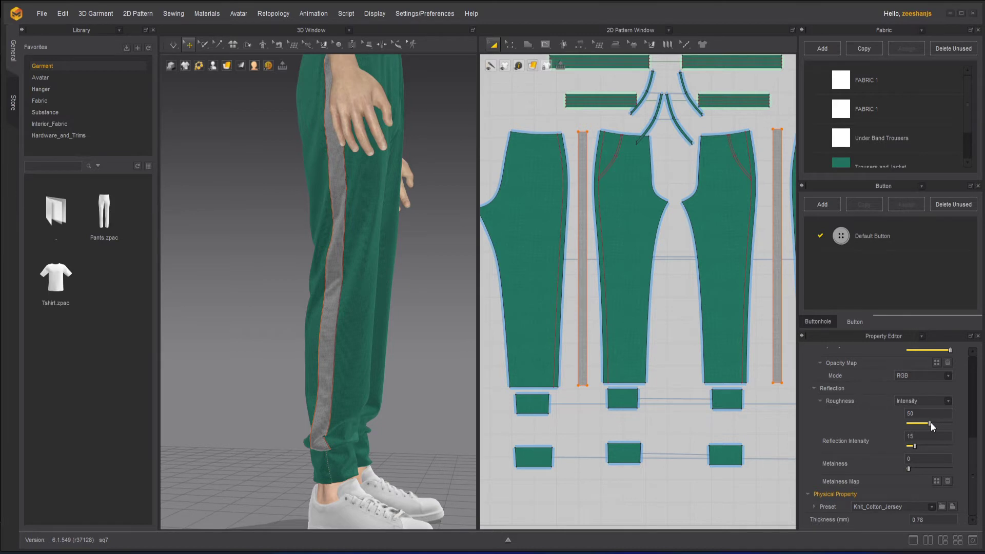
drag(945, 425, 900, 415)
key(Return)
Remove the texture map from the Trousers and Jacket Stripes fabric and set its color to light grey #EDEDED
drag(973, 474, 974, 408)
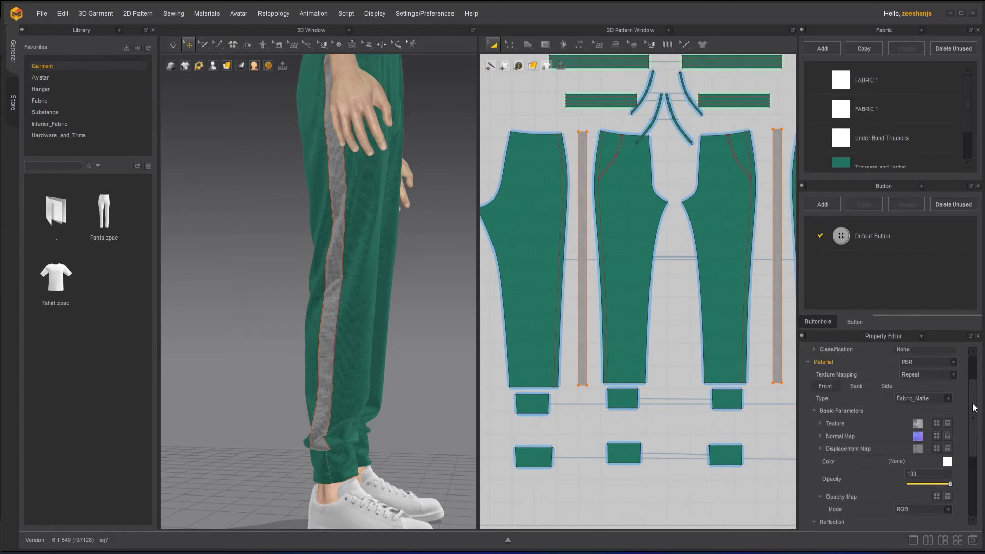
click(947, 423)
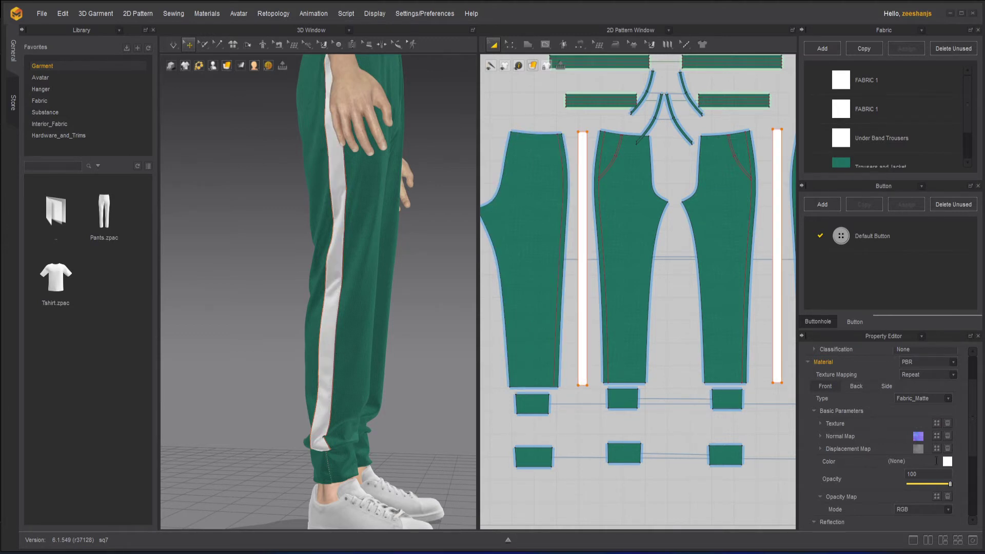
click(948, 461)
drag(294, 124, 280, 121)
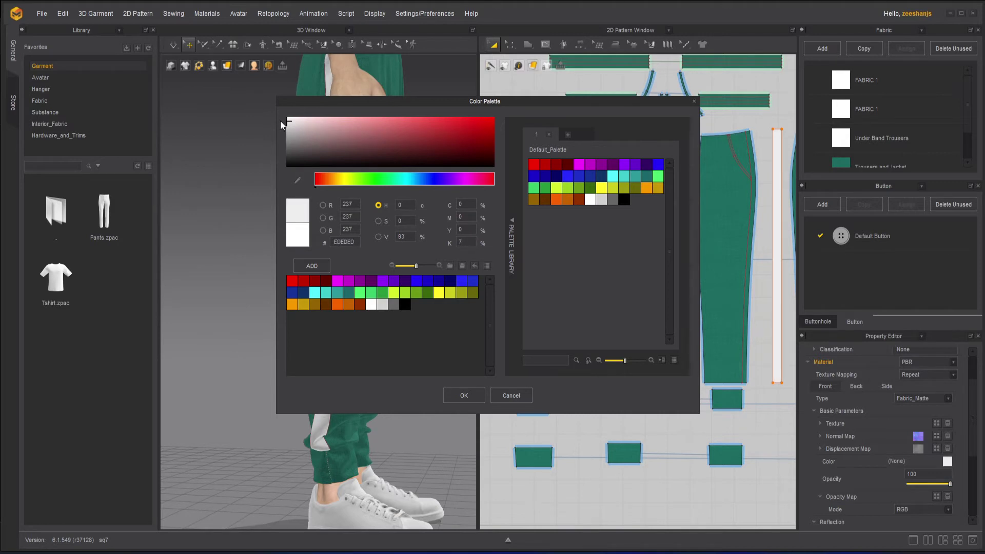
click(465, 395)
Clear the fabric selection and save the project with the trousers fabrics applied
right_drag(424, 367, 330, 410)
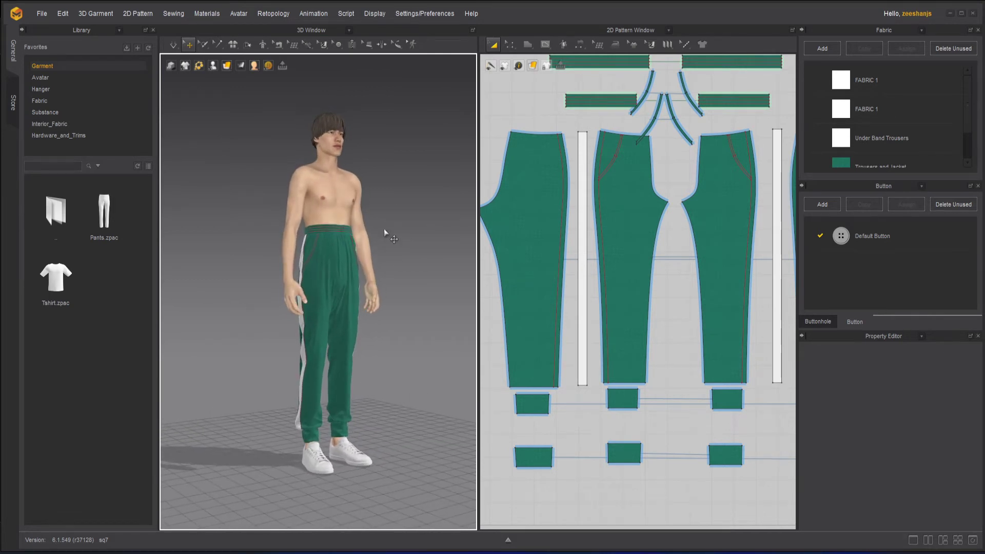
right_drag(383, 229, 376, 260)
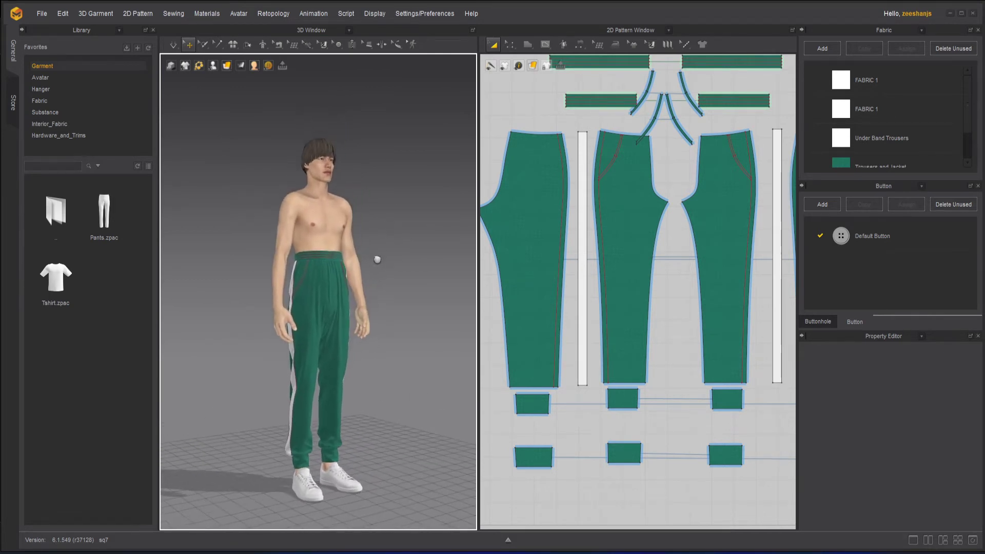
click(41, 10)
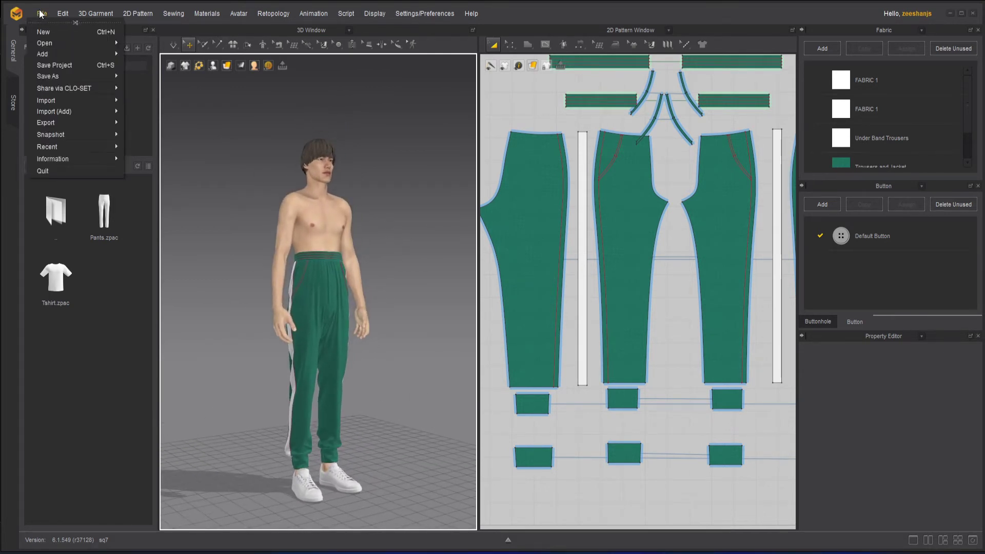
click(56, 64)
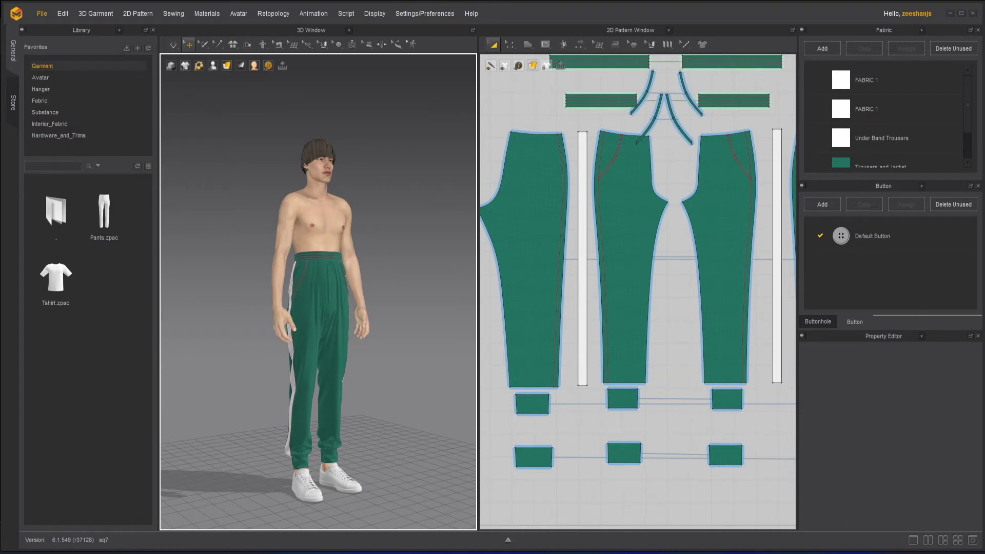
Select all the trouser pattern pieces in the 2D pattern layout and hide them on the 3D avatar
scroll(780, 308, down, 5)
drag(508, 155, 728, 365)
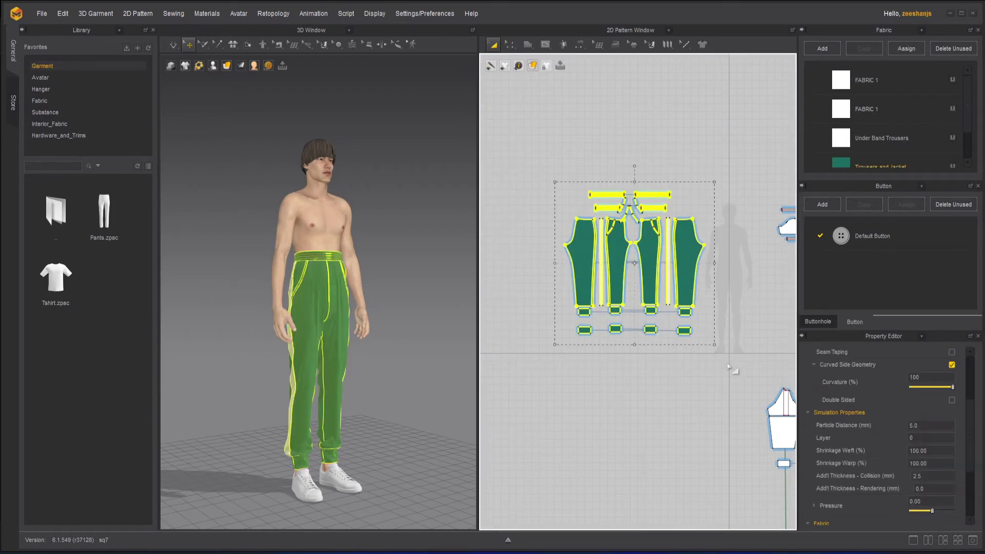
key(shift+q)
Select all the T-shirt pattern pieces, show them on the 3D avatar, and clear the selection
middle_drag(733, 328, 618, 228)
drag(555, 183, 759, 348)
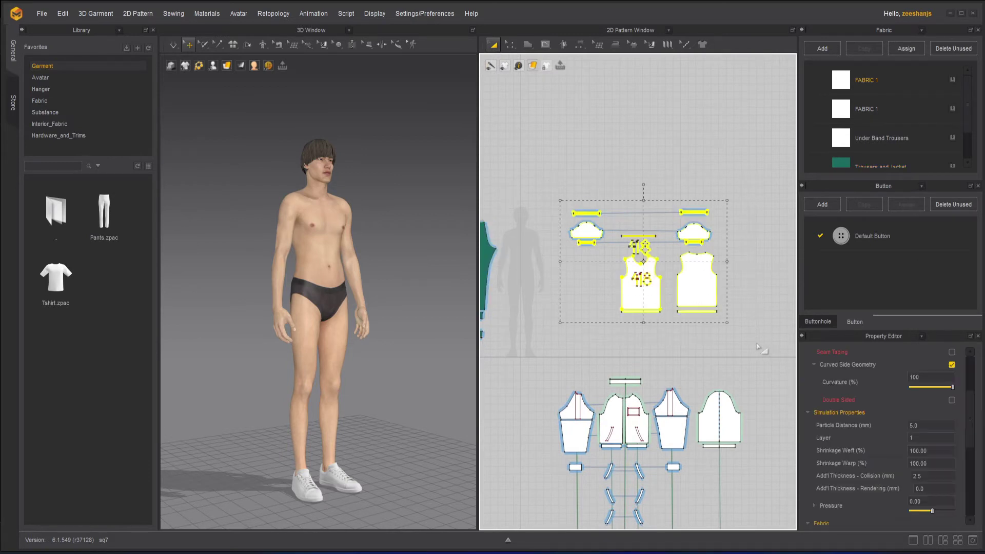
key(shift+q)
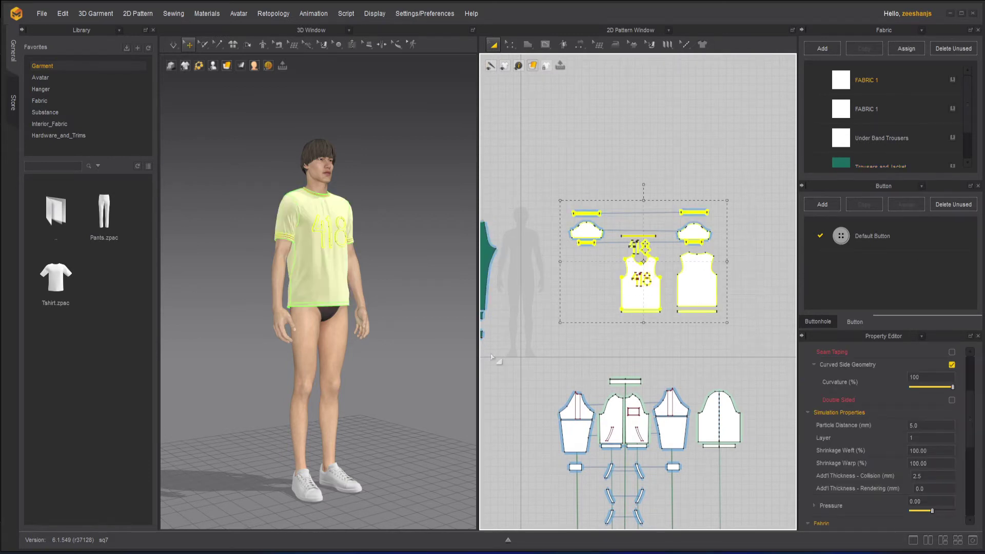
click(410, 282)
Examine the T-shirt on the avatar, its 2D pattern pieces with the 418 lettering, and the available fabrics
scroll(410, 283, up, 5)
scroll(377, 194, up, 3)
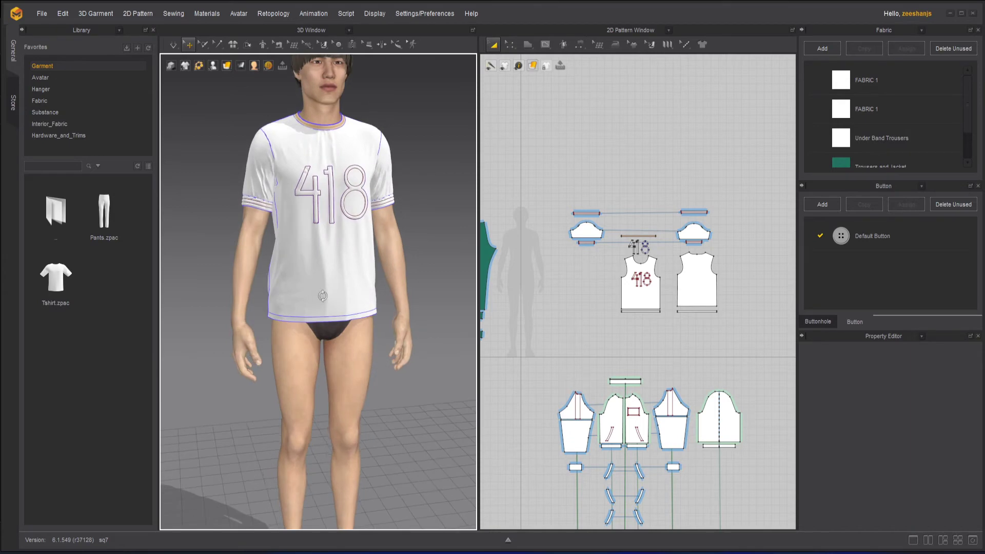
right_drag(411, 180, 342, 247)
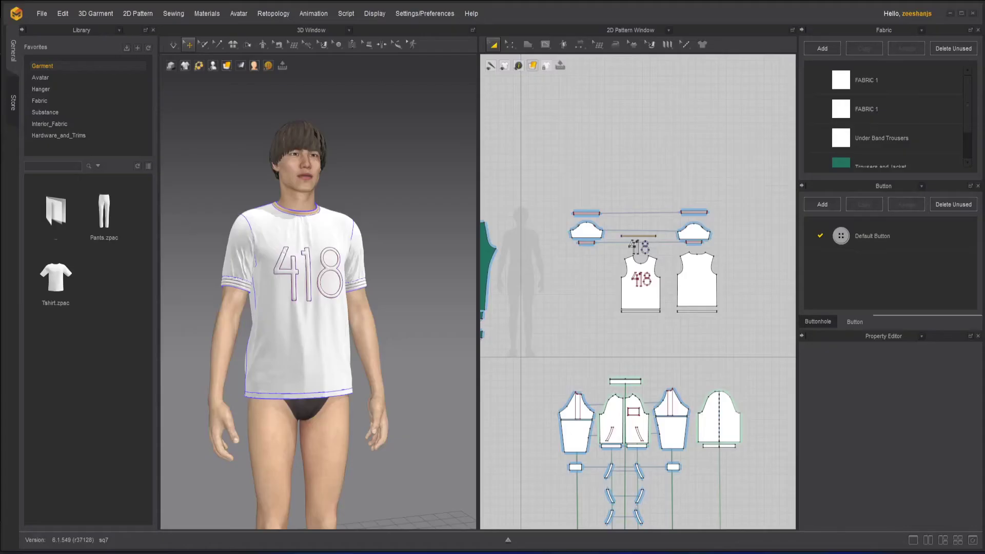
scroll(621, 279, up, 5)
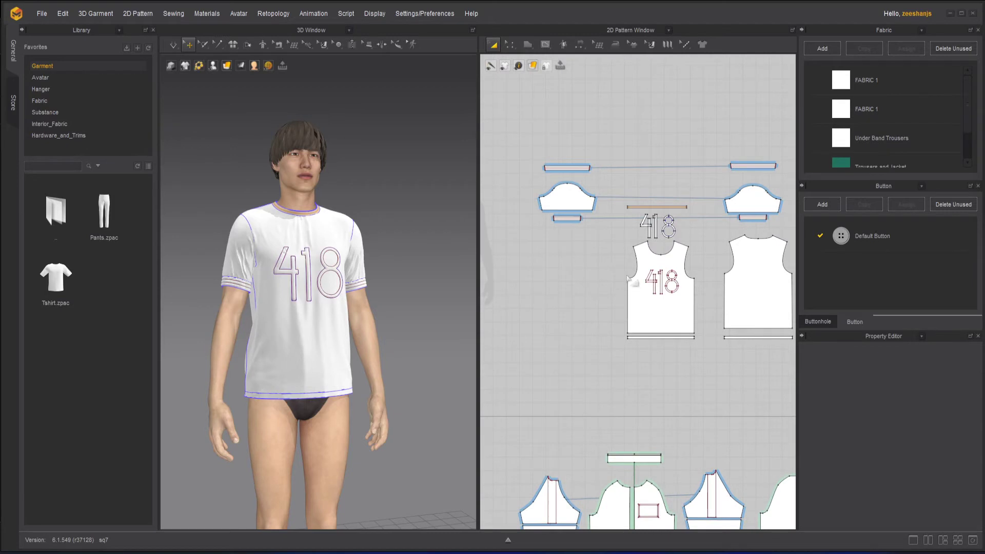
scroll(634, 280, down, 5)
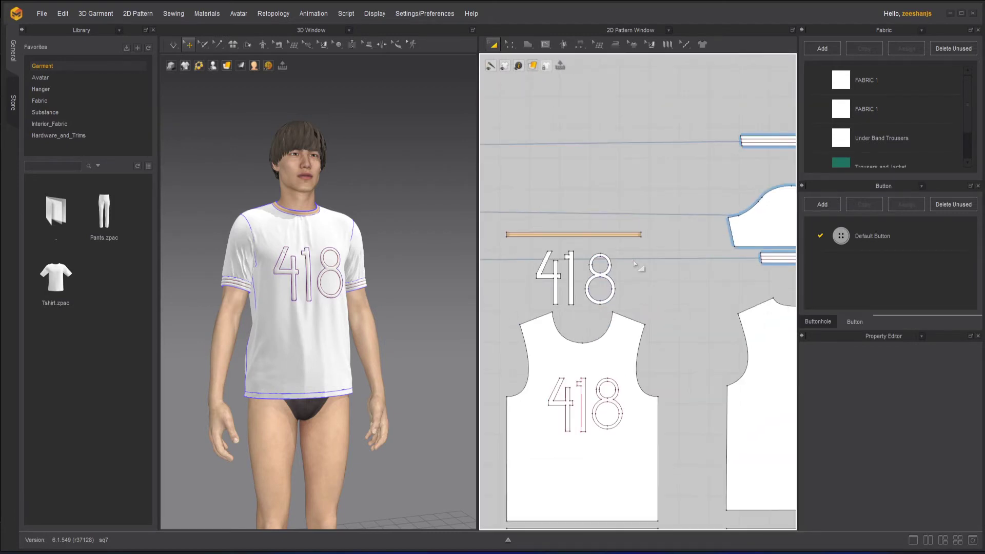
scroll(632, 267, down, 2)
drag(543, 199, 722, 354)
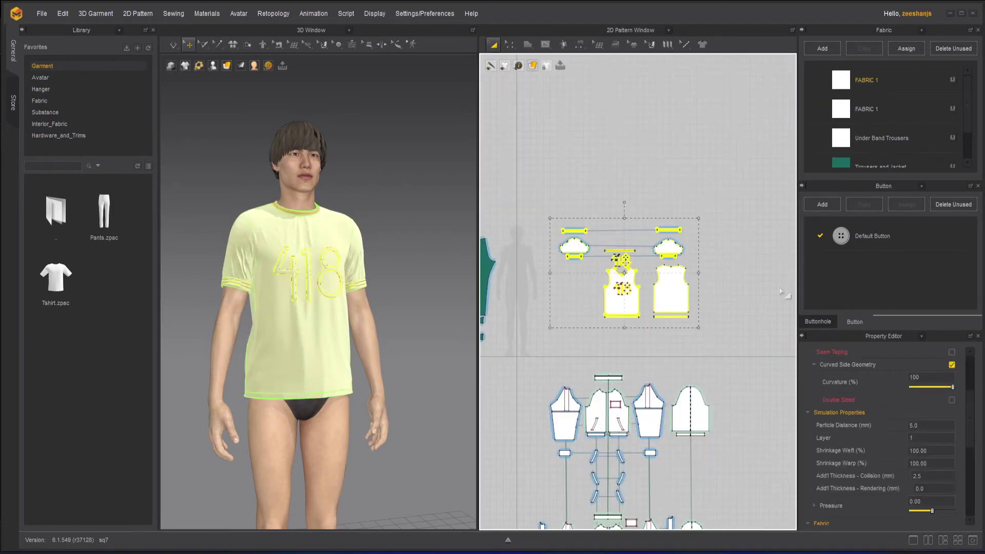
drag(965, 106, 964, 153)
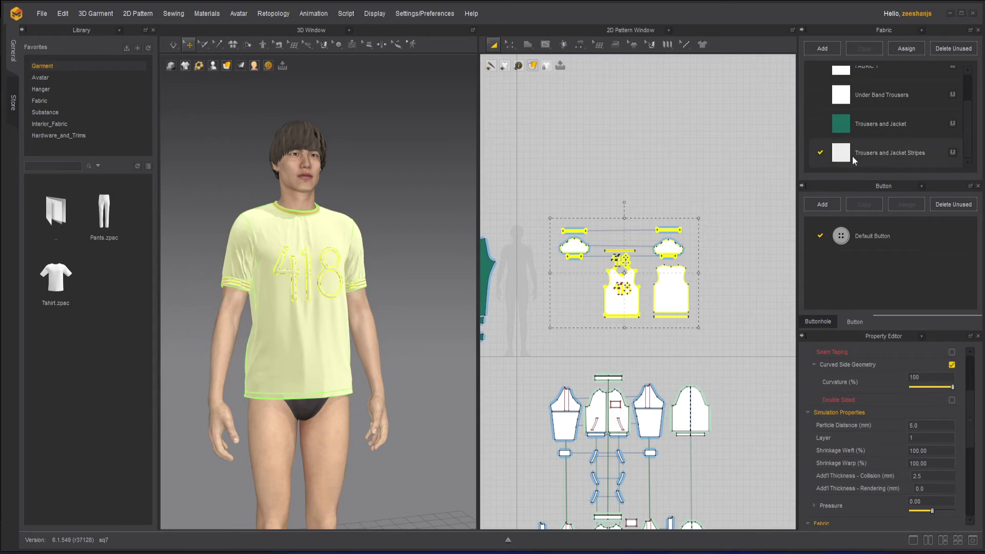
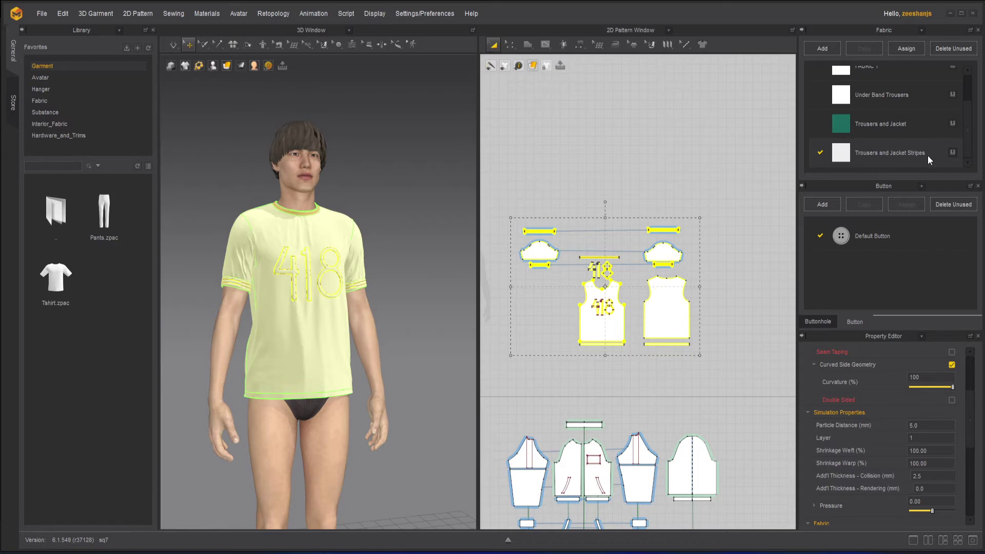
Duplicate the Trousers and Jacket Stripes fabric and rename the copy Tshirt White Part
click(926, 154)
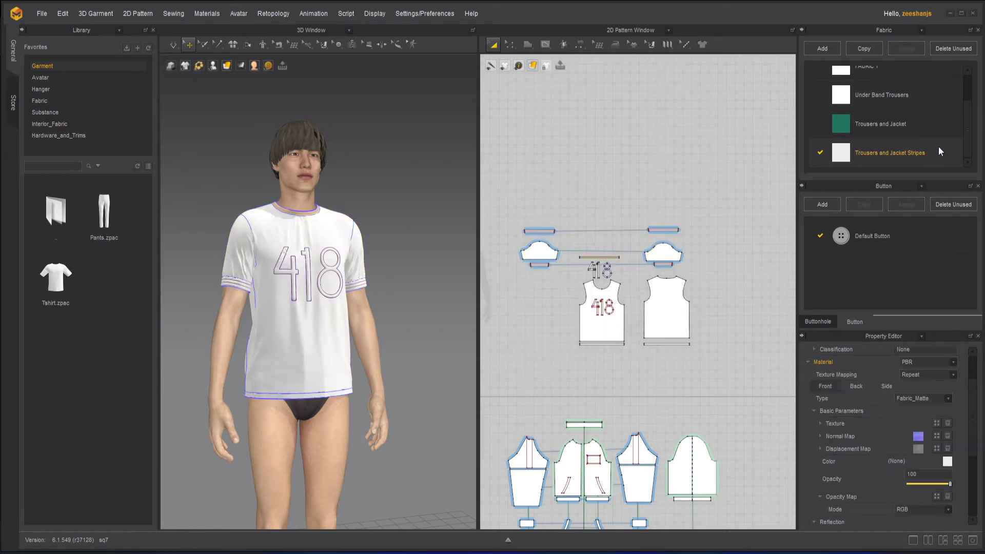
click(860, 48)
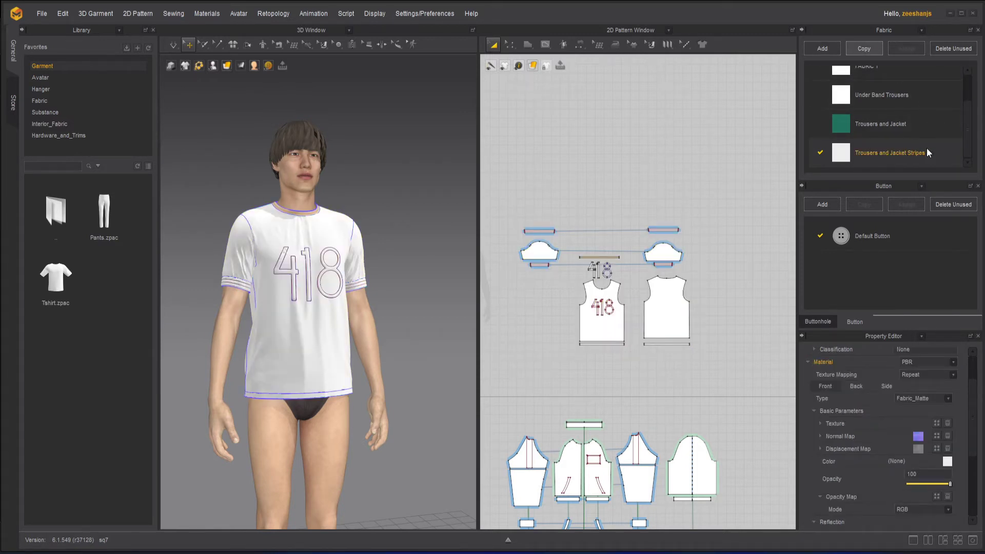
scroll(969, 129, down, 1)
right_click(892, 154)
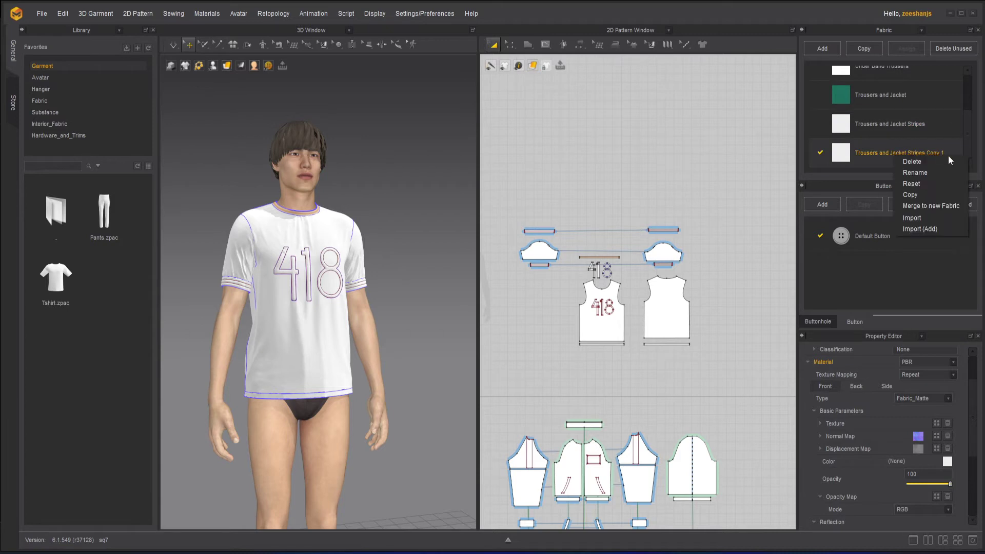
click(919, 172)
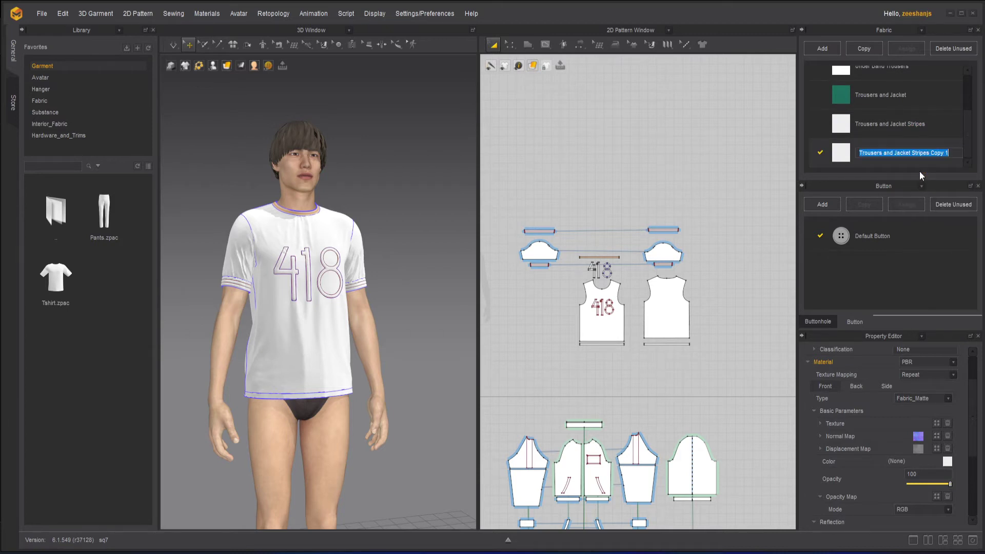
text(T)
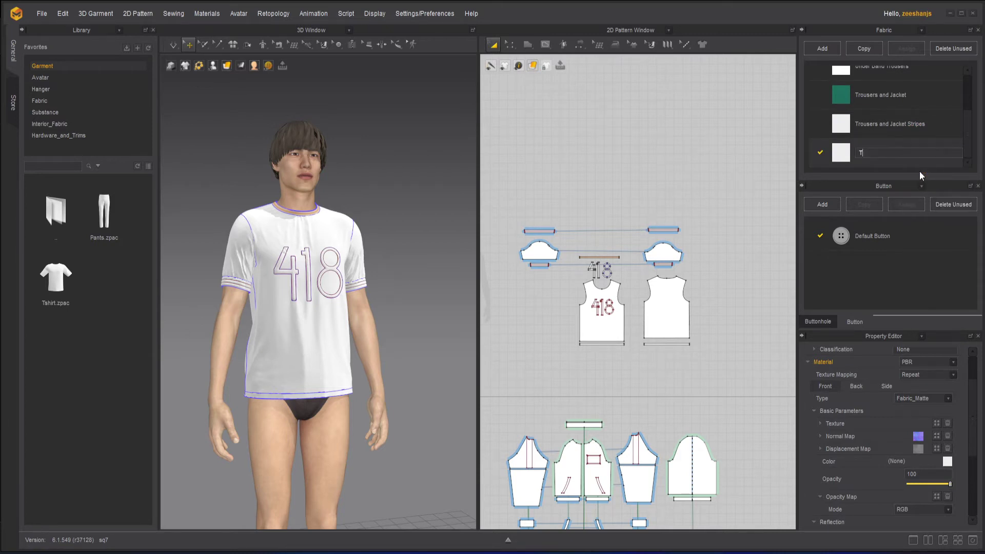
text(shirt White Pare)
key(BackSpace)
text(t)
key(Return)
Try the Knit_Terry physical property preset on the Tshirt White Part fabric
scroll(943, 462, down, 4)
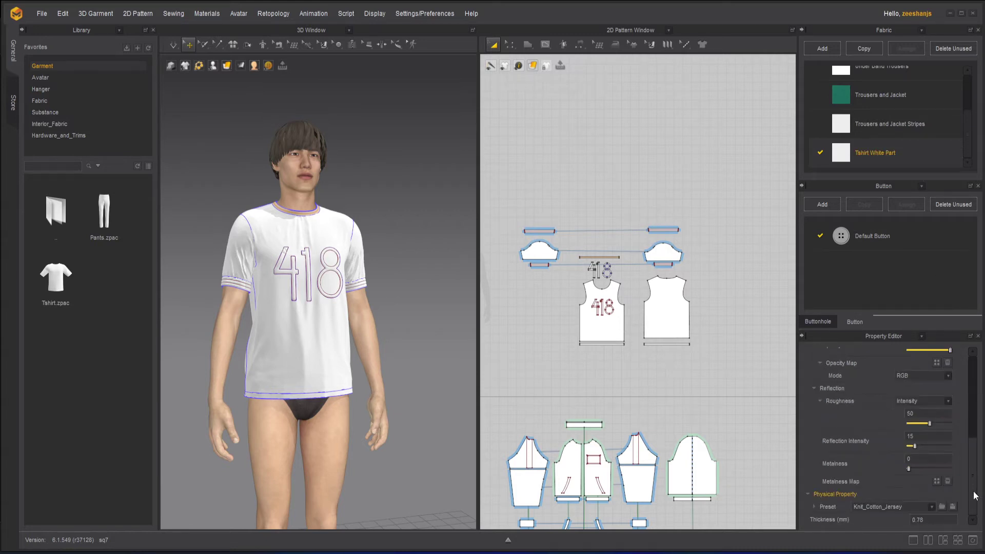
click(930, 506)
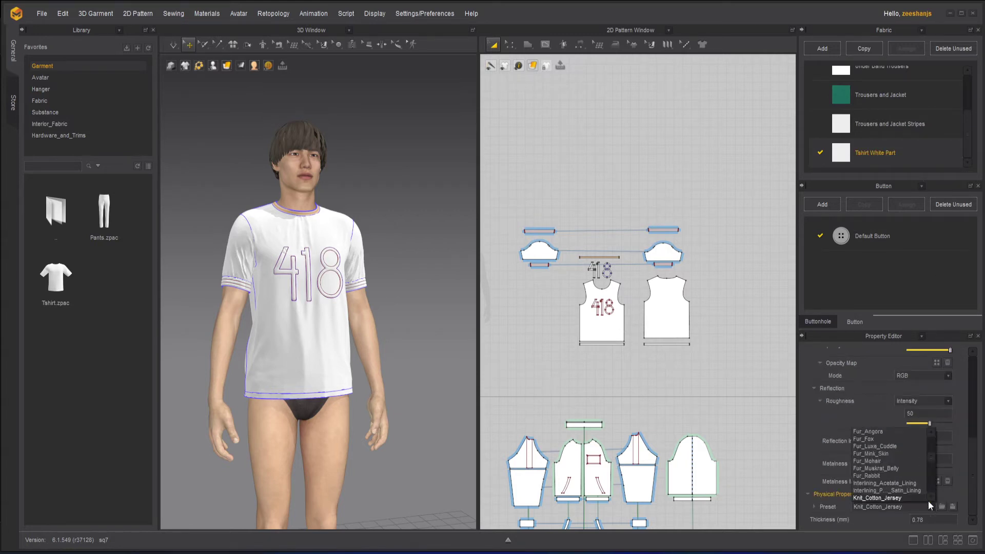
scroll(913, 469, down, 3)
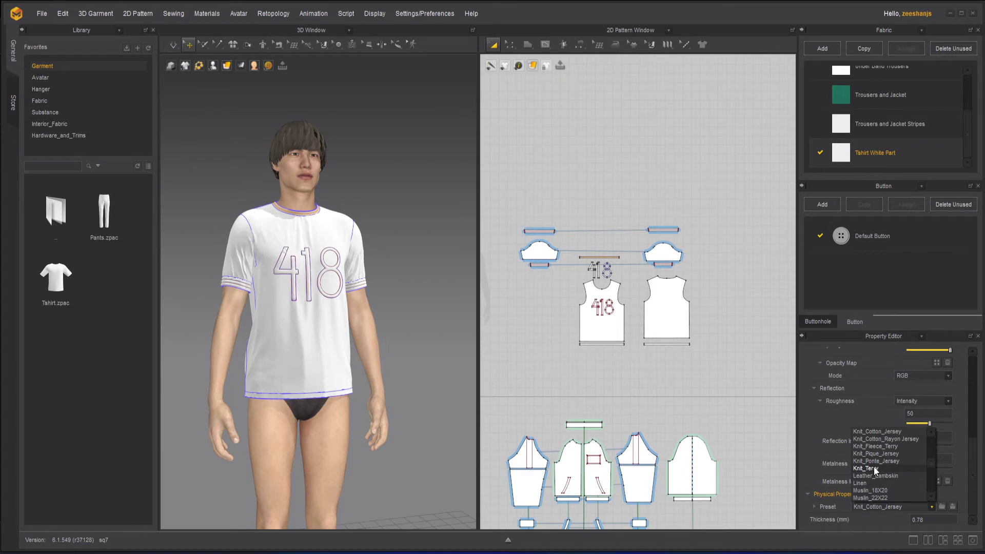
click(873, 466)
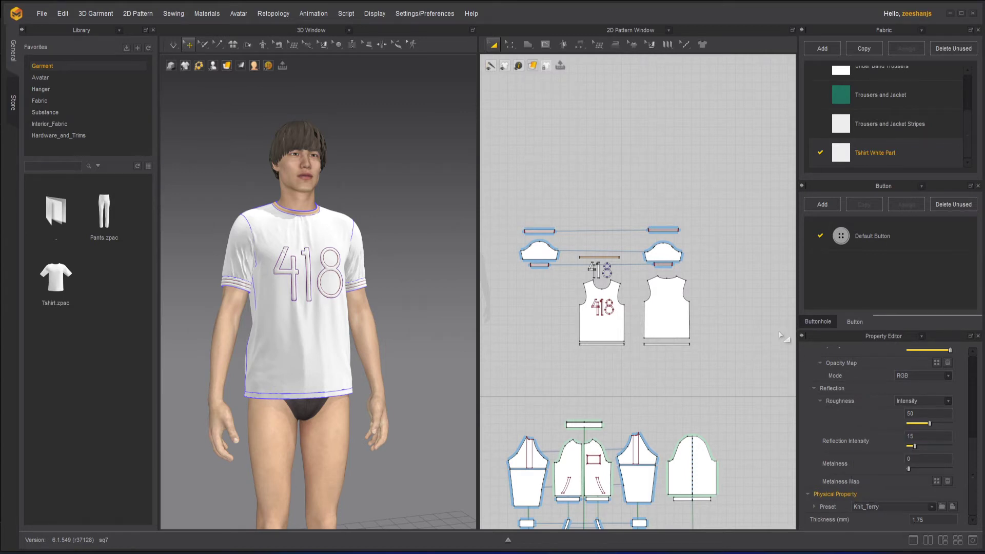
Look through the cotton and knit presets and set the Tshirt White Part fabric's physical property preset to Knit_Cotton_Jersey
click(932, 507)
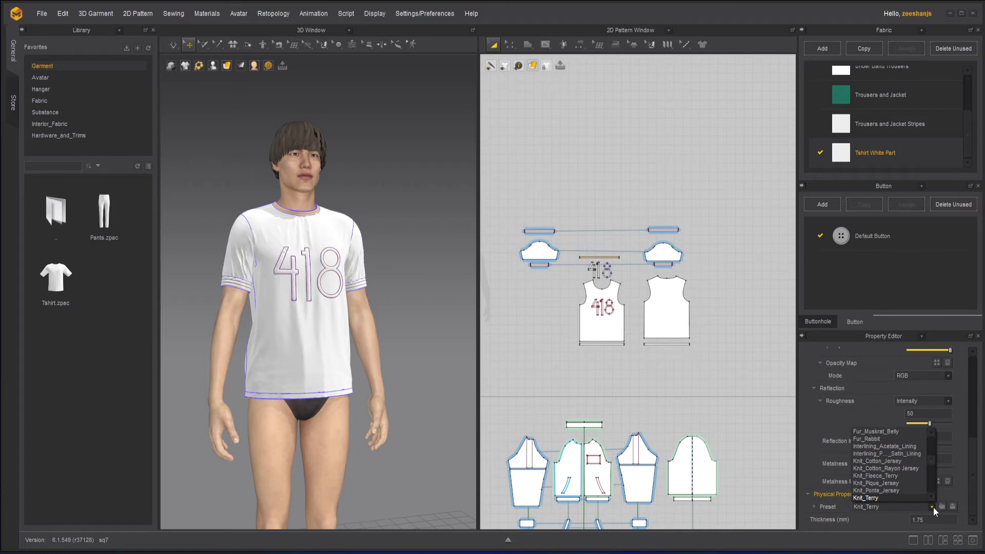
scroll(909, 472, up, 3)
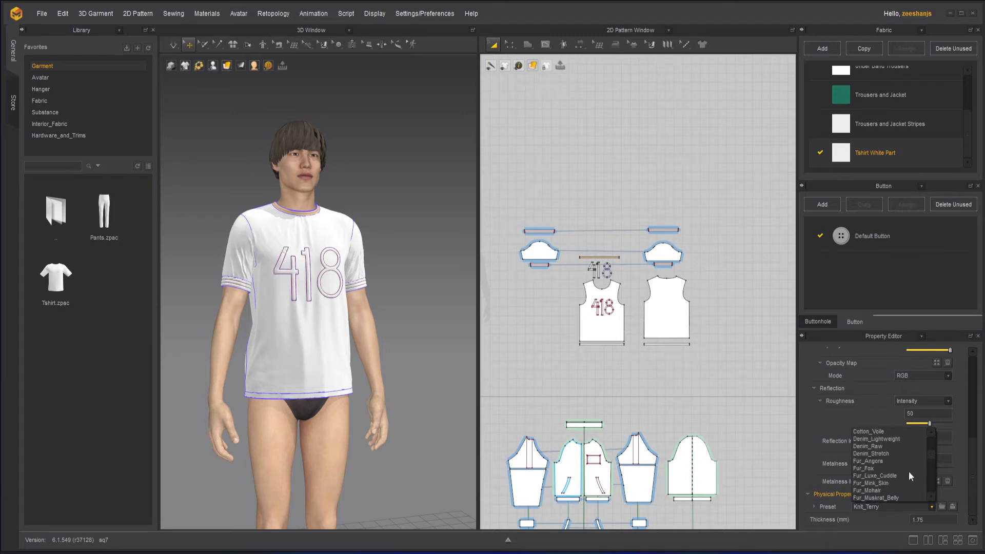
scroll(909, 471, up, 3)
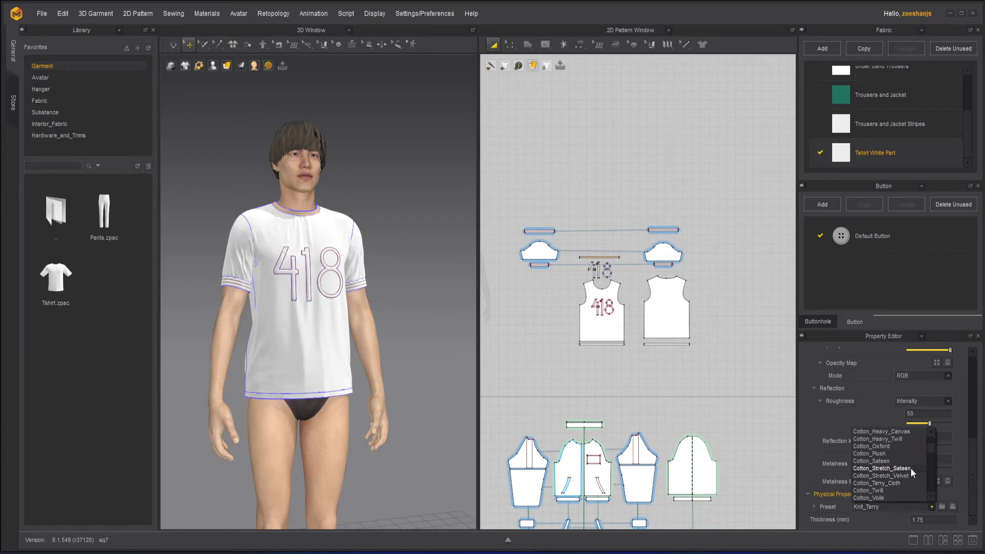
scroll(910, 467, up, 1)
scroll(909, 468, up, 1)
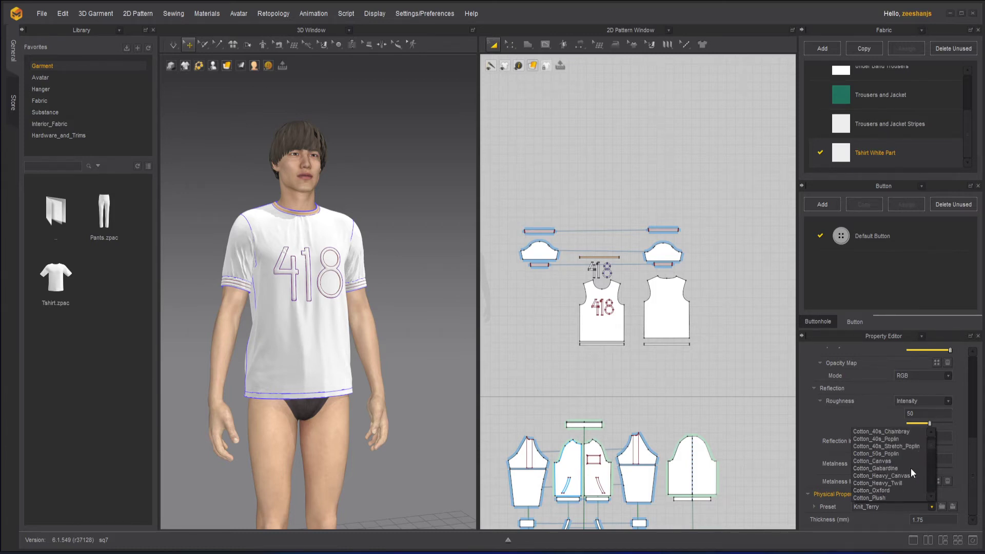
scroll(909, 468, up, 1)
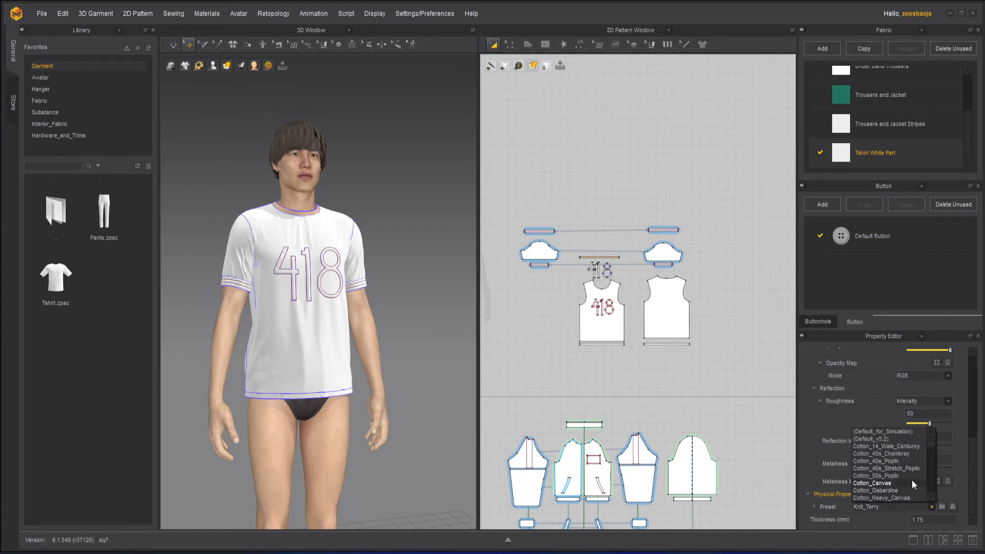
scroll(912, 479, down, 5)
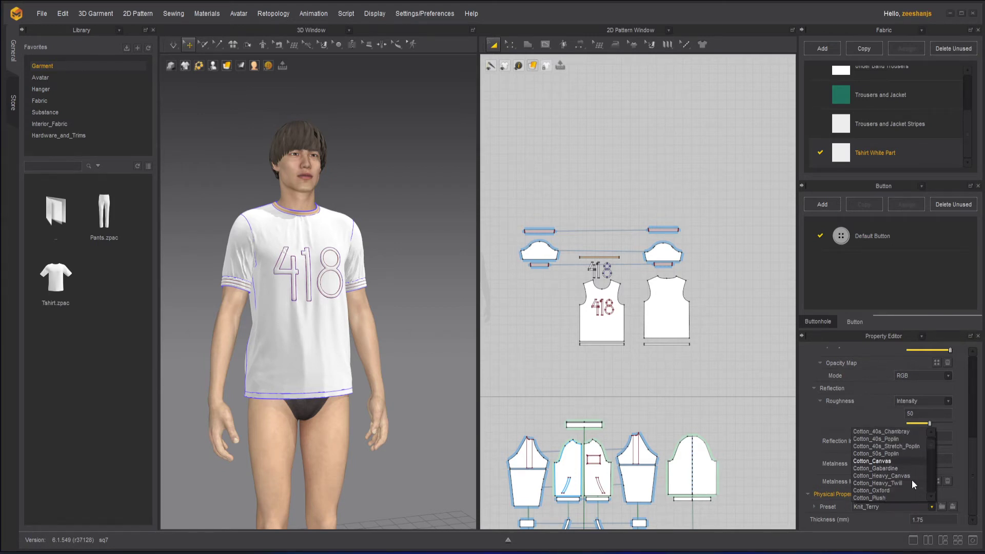
scroll(912, 479, down, 5)
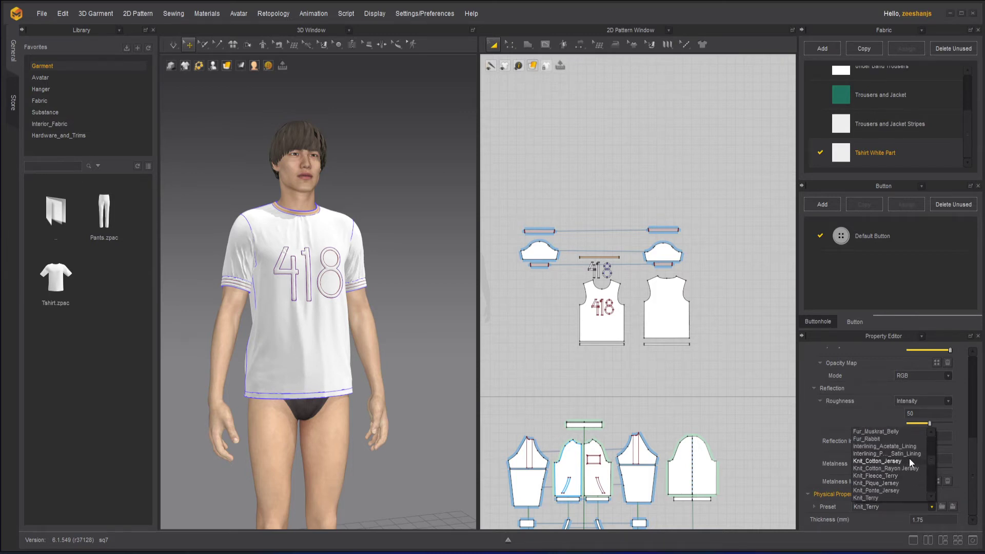
click(909, 460)
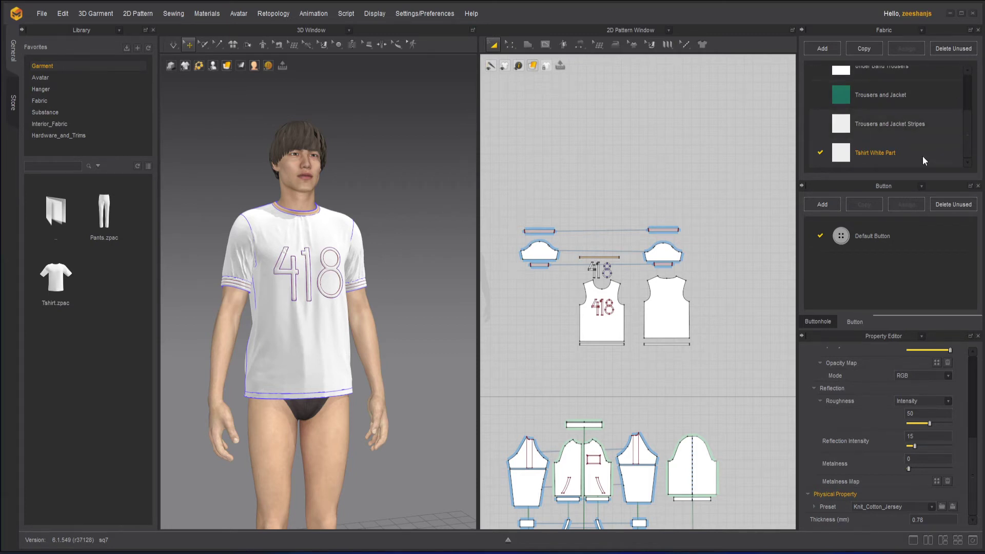
Delete all unused fabrics from the project's fabric list
click(956, 48)
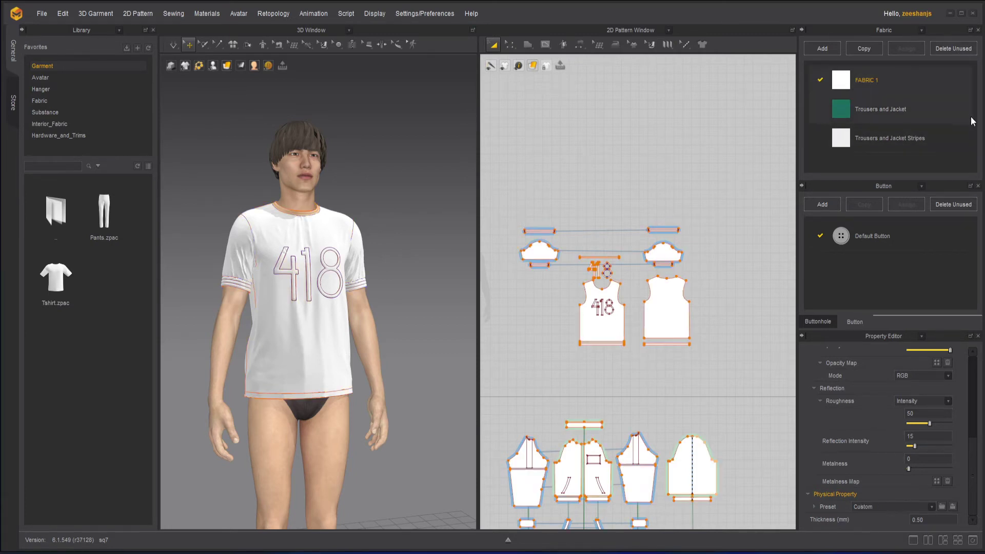
Assign the Trousers and Jacket Stripes fabric to all the T-shirt pattern pieces
click(940, 143)
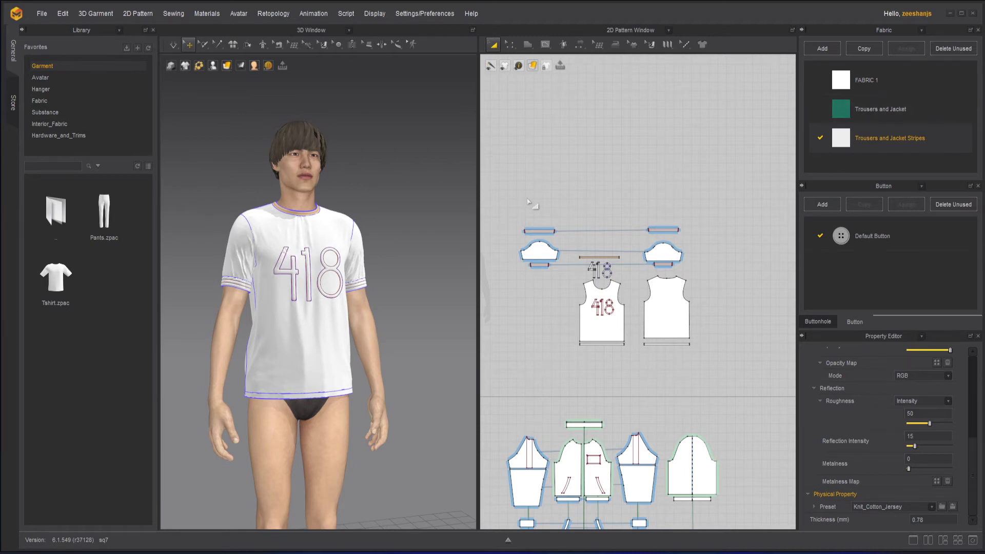
drag(513, 202, 738, 383)
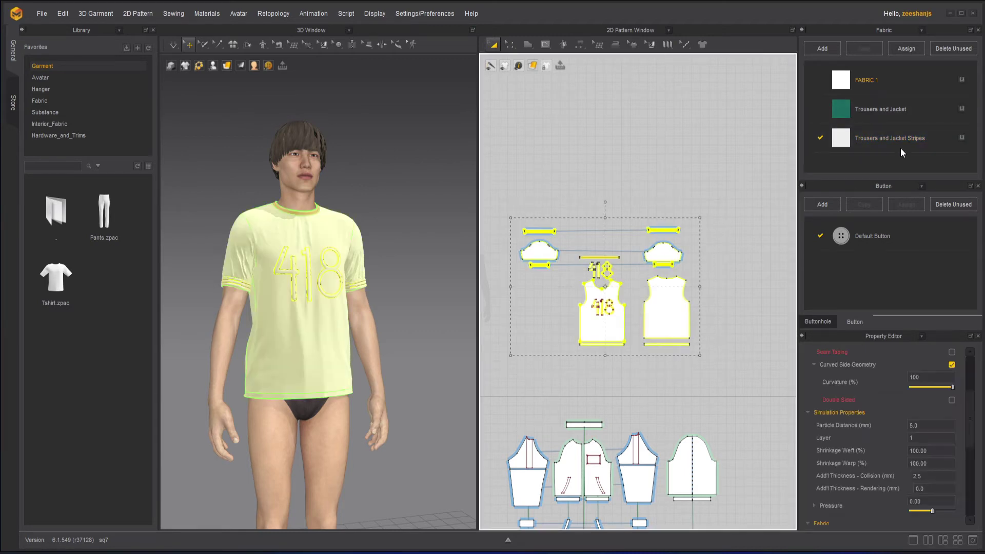
click(962, 137)
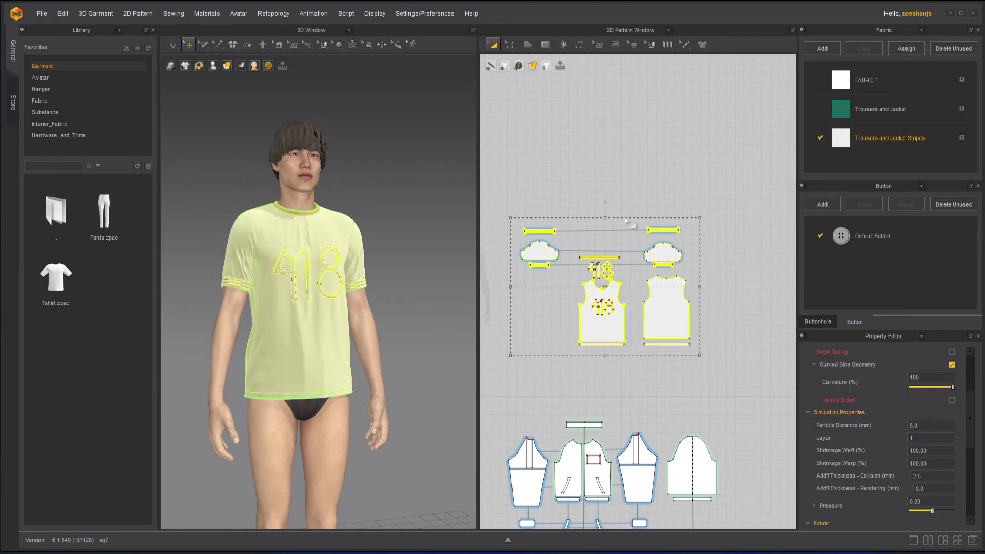
click(627, 183)
Assign the green Trousers and Jacket fabric to the T-shirt's neckband piece
scroll(589, 241, up, 5)
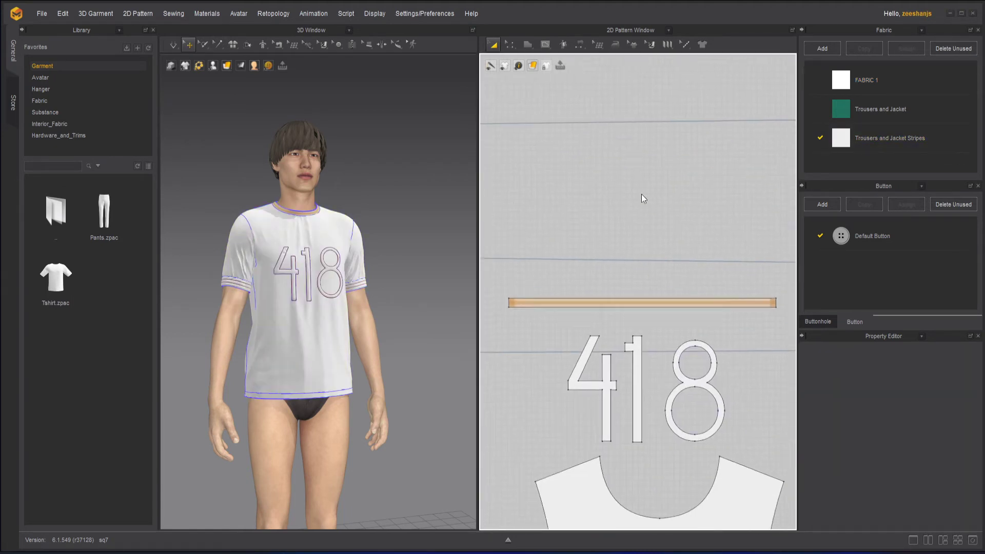
scroll(641, 195, up, 1)
click(630, 300)
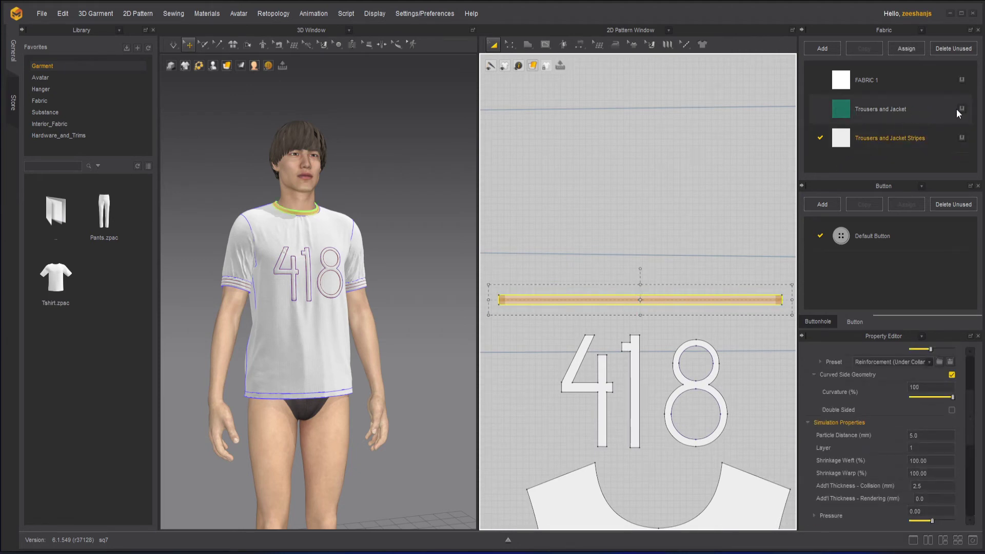
drag(956, 109, 738, 300)
click(524, 335)
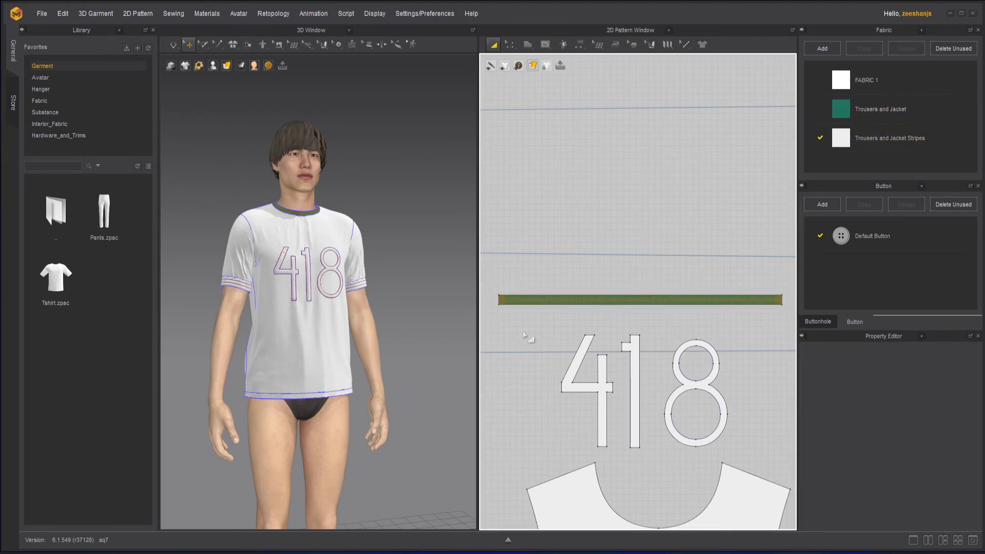
Assign the green Trousers and Jacket fabric to the 418 number pieces of the T-shirt
drag(532, 320, 750, 453)
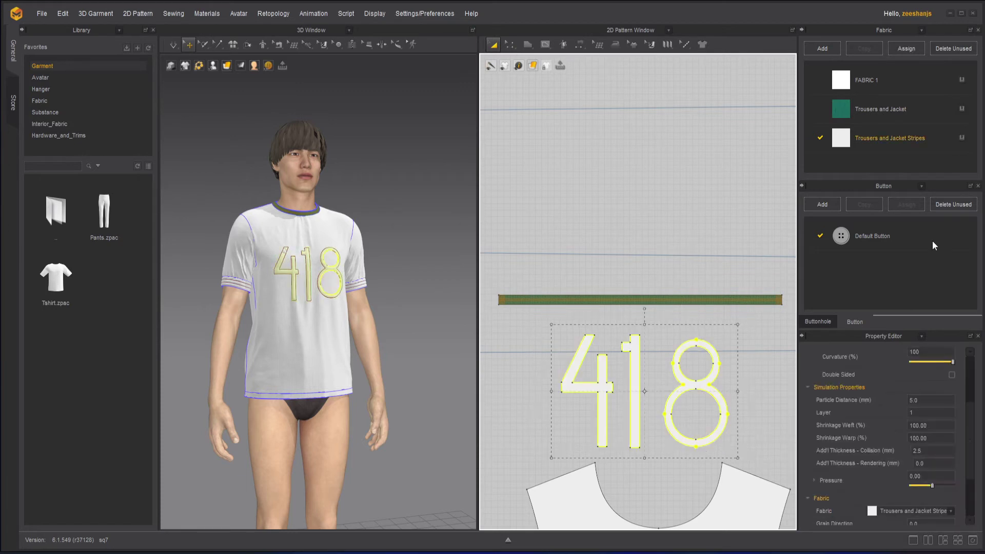
drag(957, 108, 703, 204)
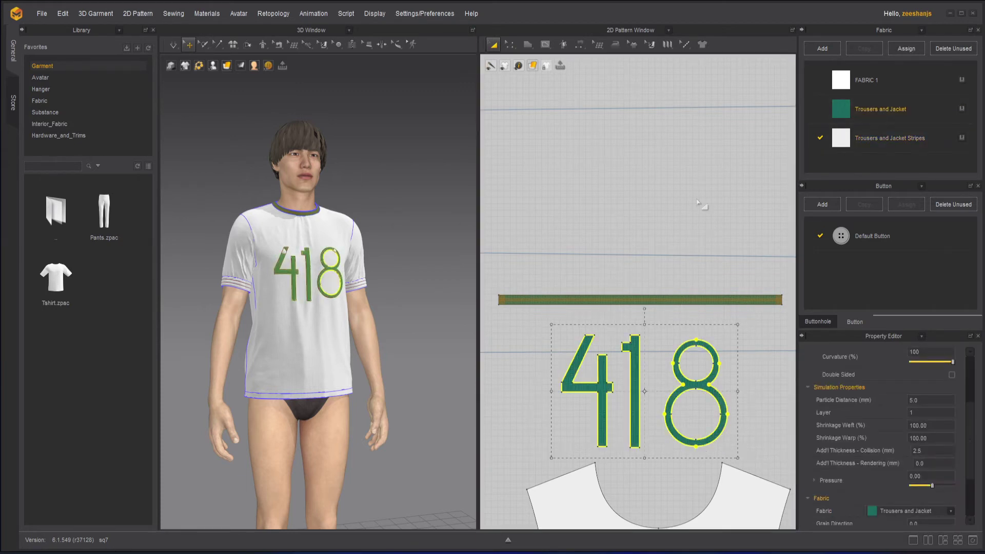
click(617, 182)
Pull the 4, 1 and 8 digit pieces slightly outward from the T-shirt's front in 3D
scroll(272, 268, up, 6)
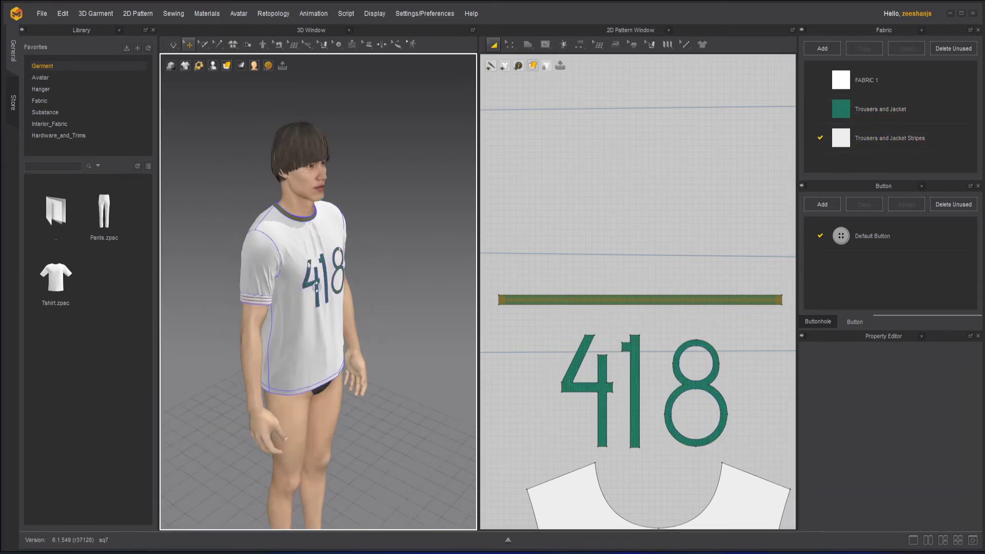
click(311, 267)
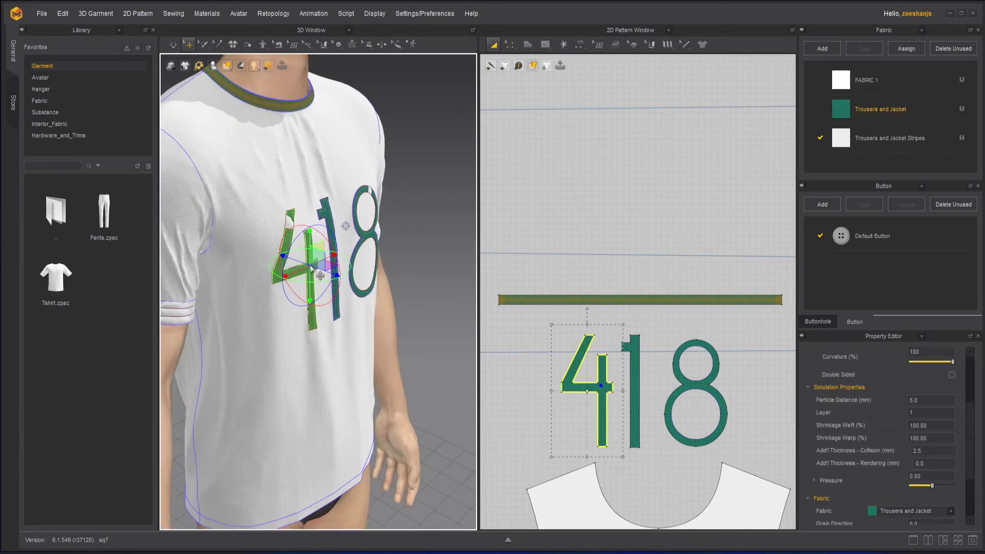
scroll(318, 262, up, 3)
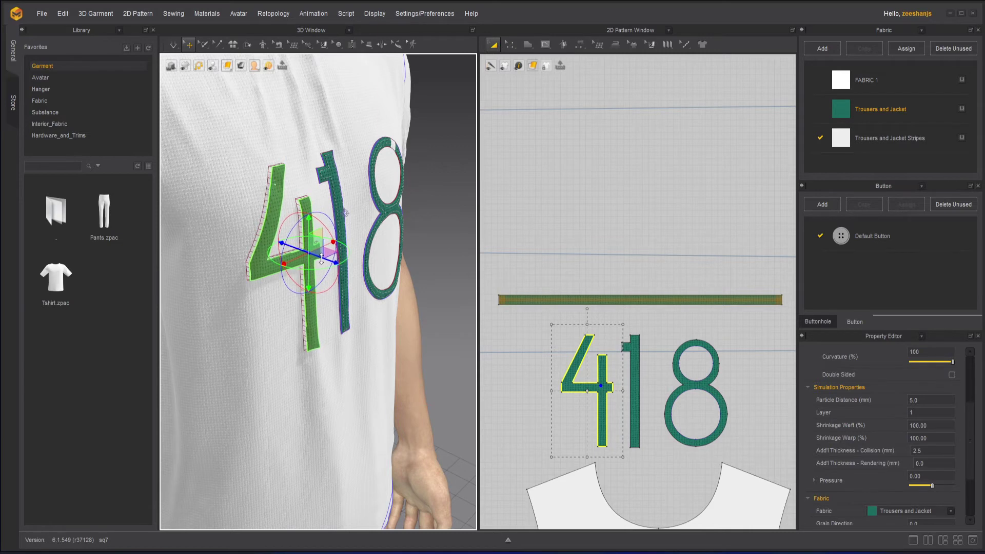
click(340, 210)
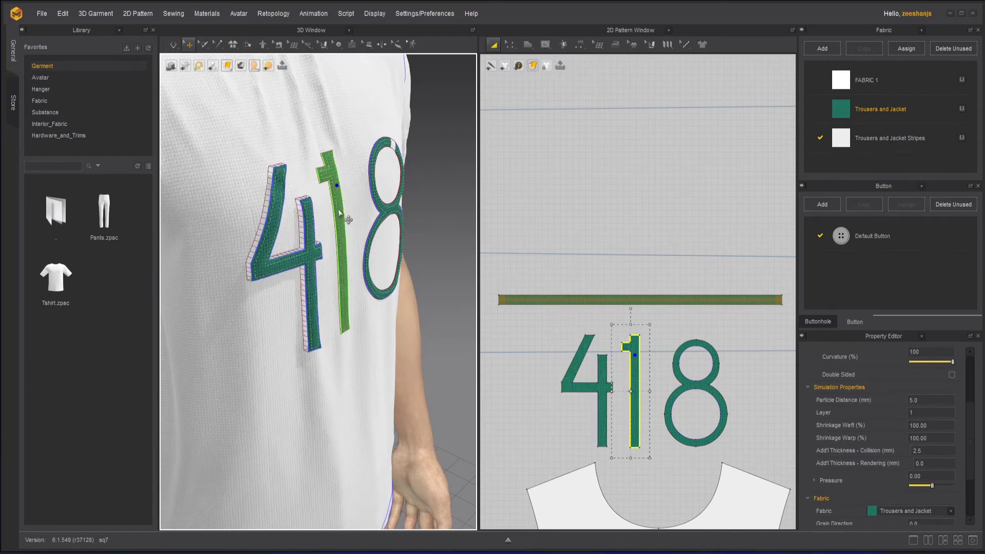
click(339, 210)
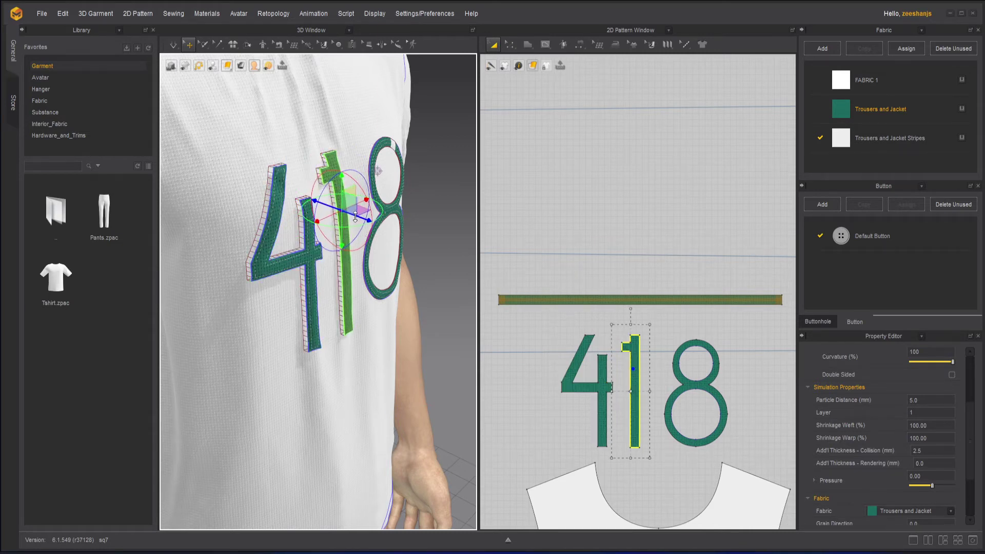
click(398, 217)
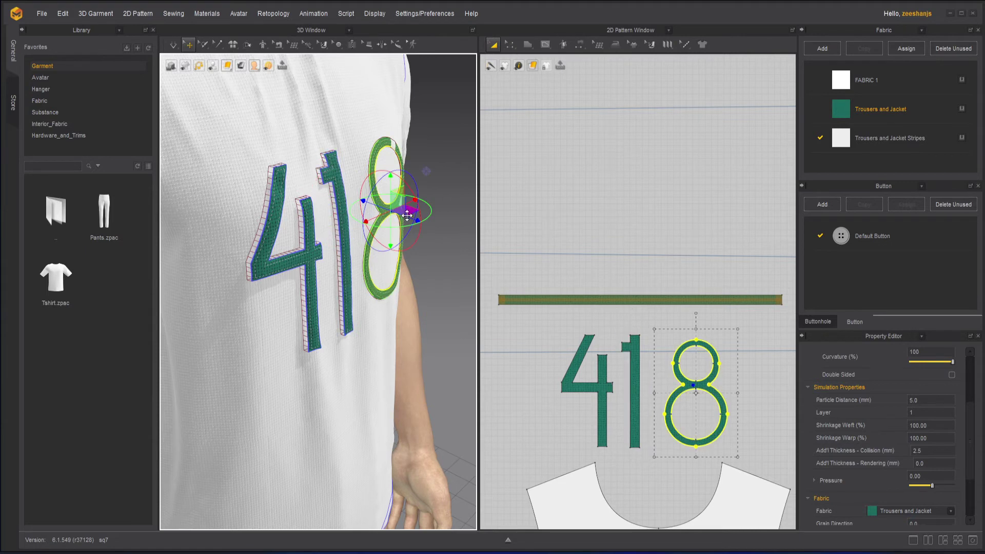
click(448, 248)
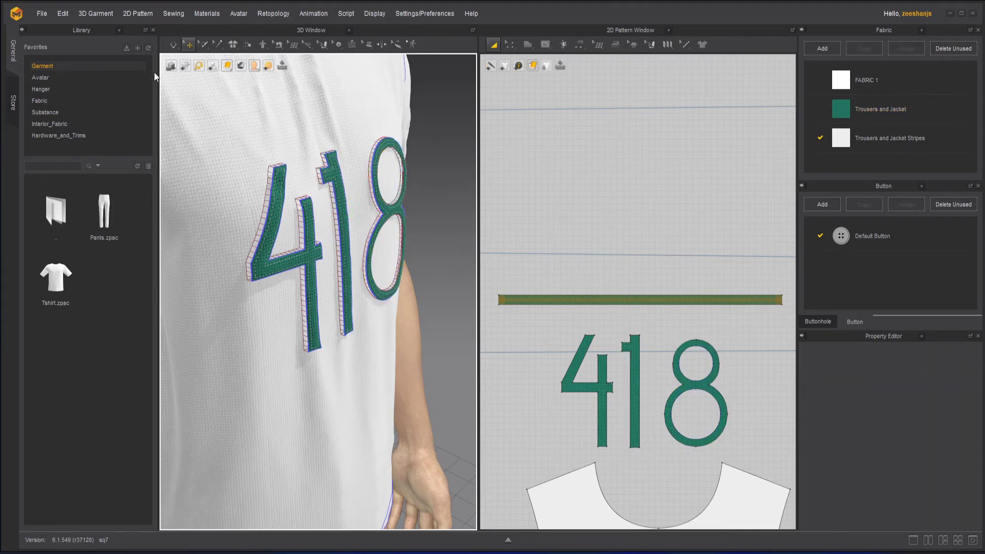
Run a Fast (GPU) simulation to settle the 418 digits onto the T-shirt, and check the shirt from the front and side
click(175, 46)
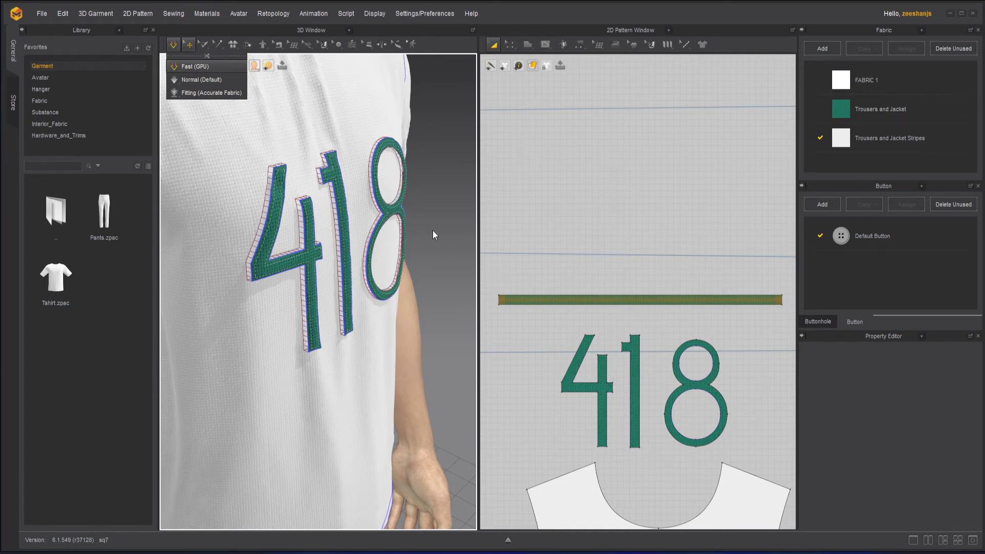
key(space)
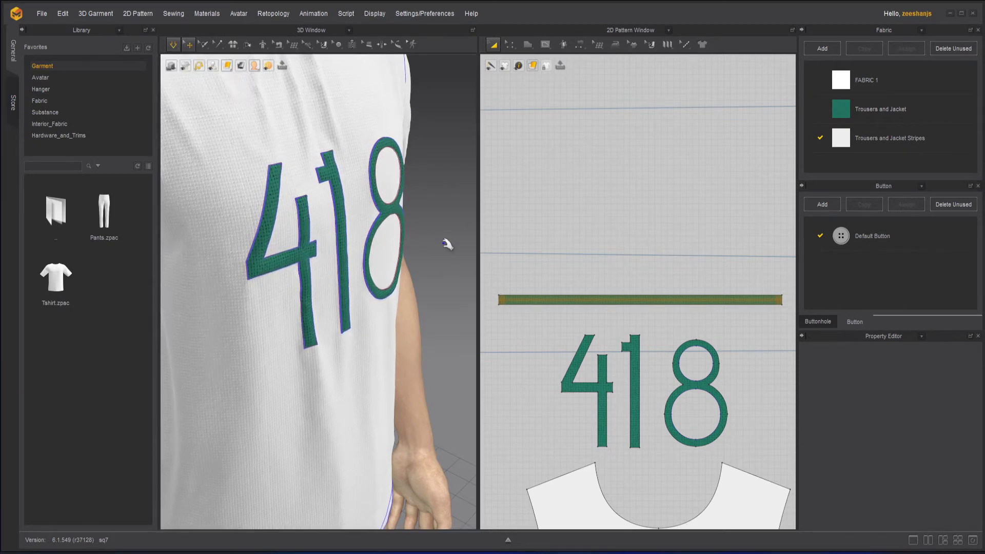
key(space)
key(2)
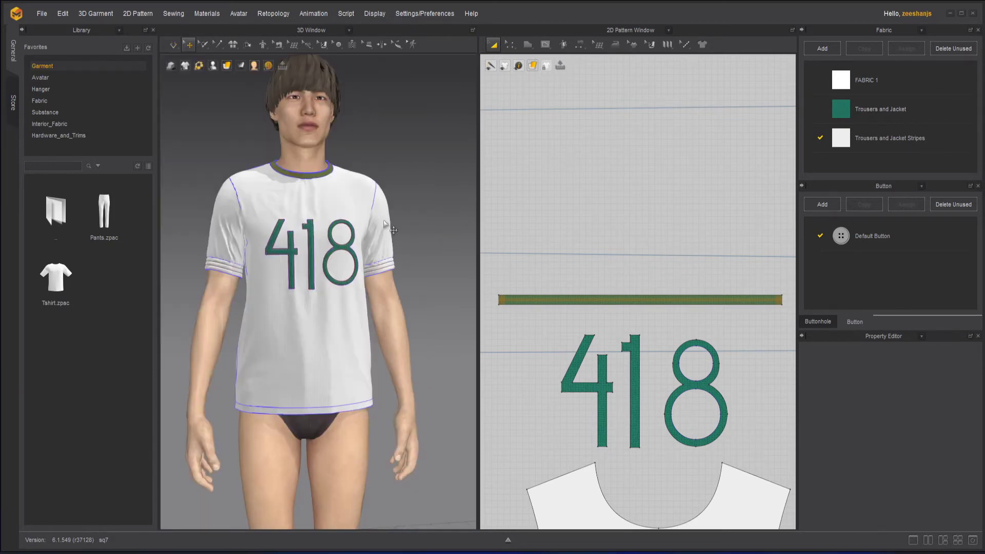
mouse_move(365, 230)
right_down()
mouse_move(409, 226)
mouse_move(364, 244)
mouse_move(350, 238)
right_up()
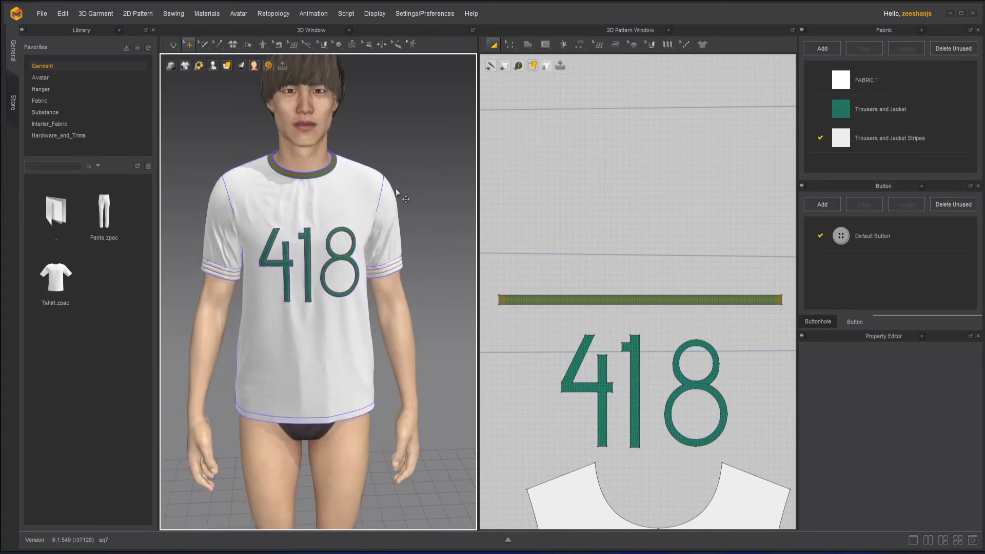
scroll(330, 223, up, 3)
right_drag(287, 248, 329, 237)
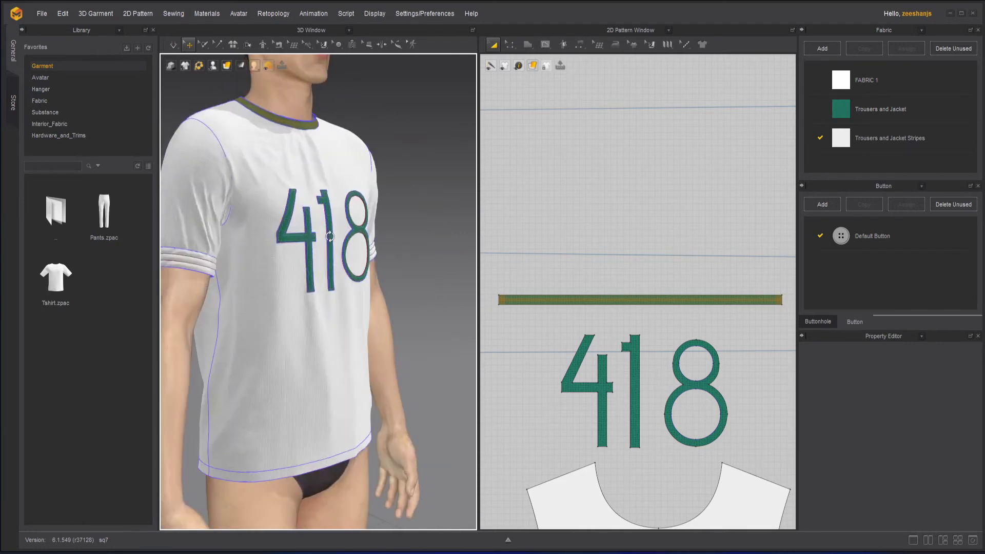
scroll(373, 243, down, 3)
key(2)
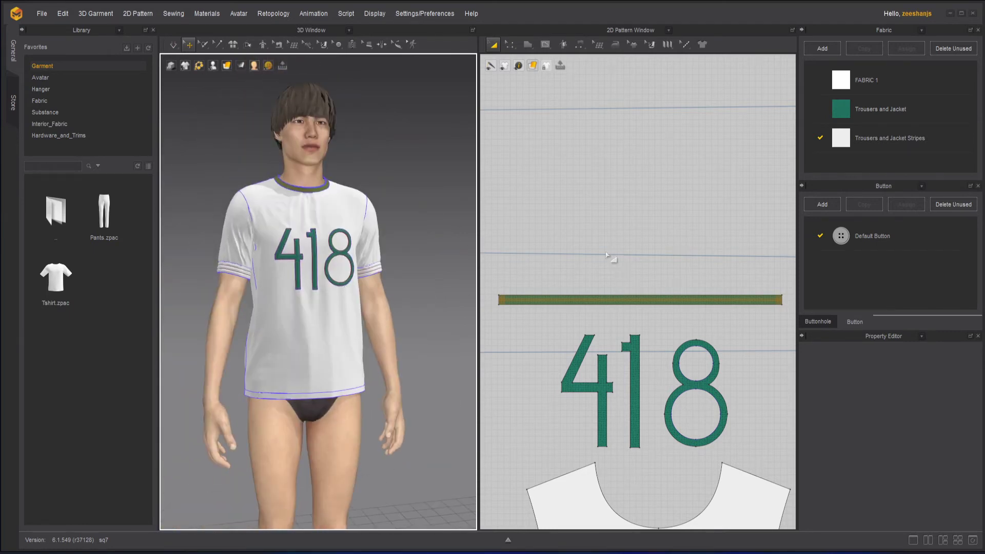
Deactivate all the T-shirt pattern pieces to hide the T-shirt from the avatar
scroll(609, 257, down, 6)
drag(517, 197, 740, 368)
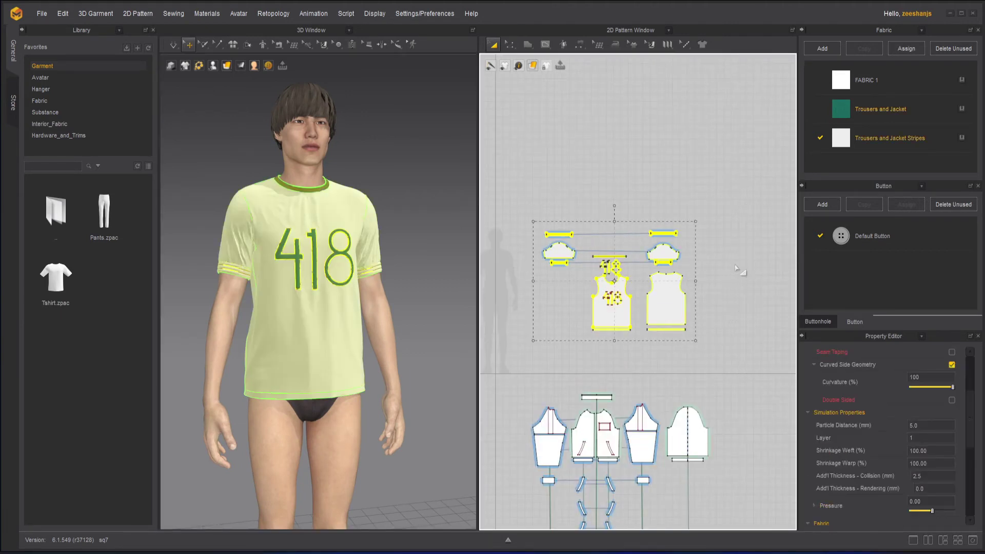
key(shift+c)
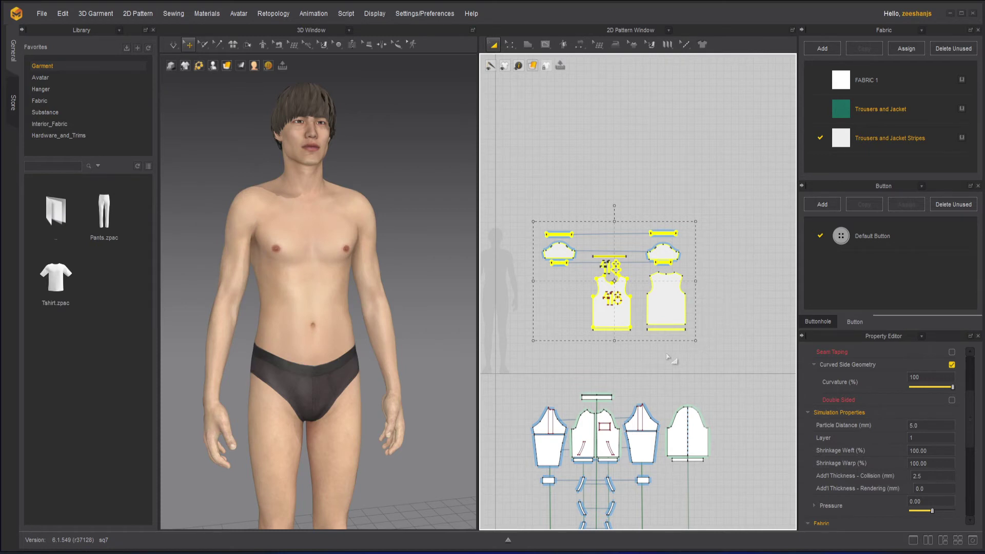
Reactivate all the jacket pattern pieces to show the jacket on the avatar
middle_drag(675, 362, 684, 155)
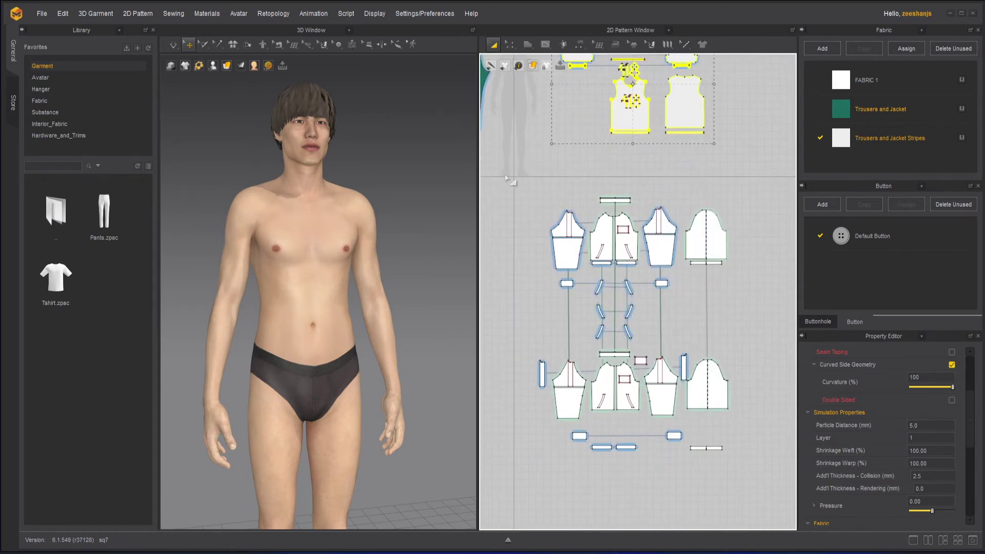
drag(502, 175, 761, 475)
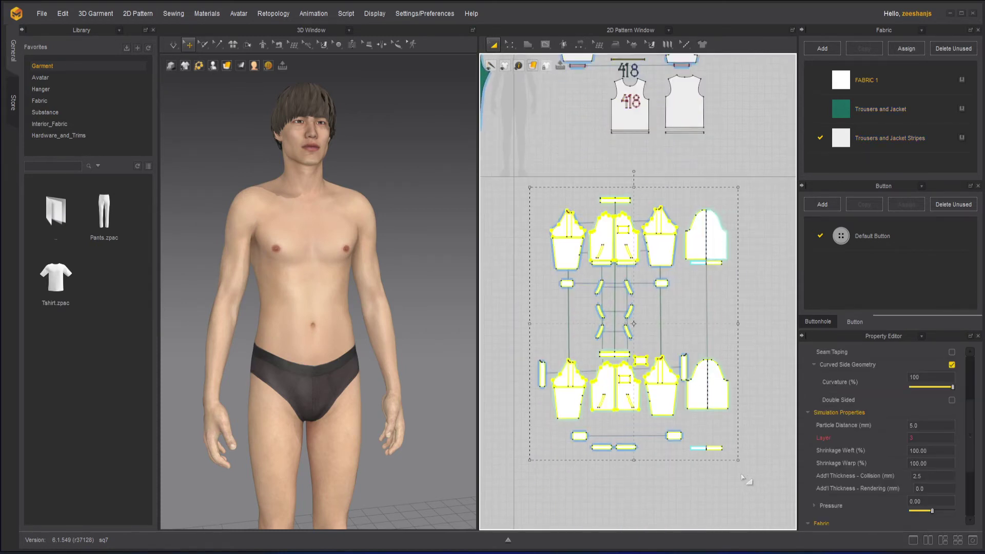
key(shift+c)
click(671, 499)
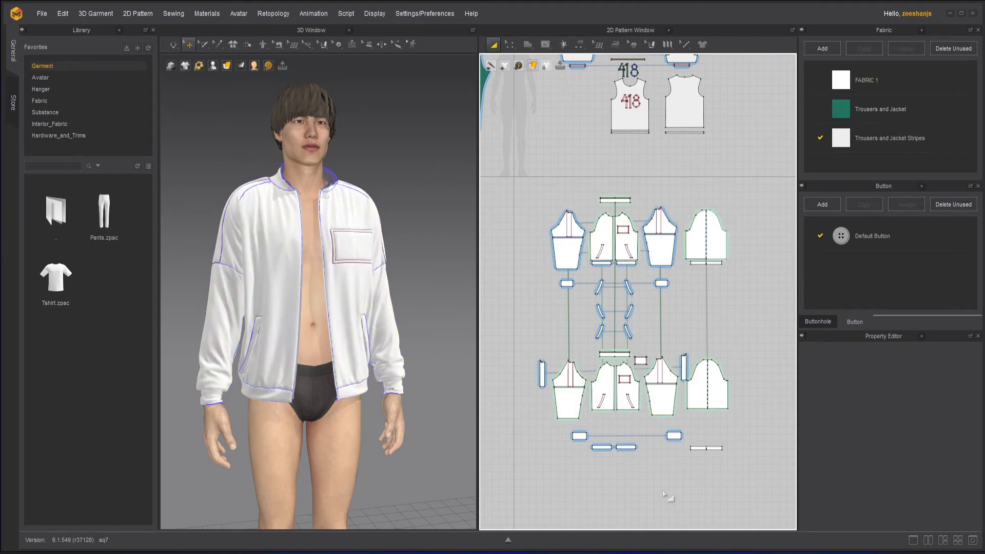
scroll(621, 422, up, 2)
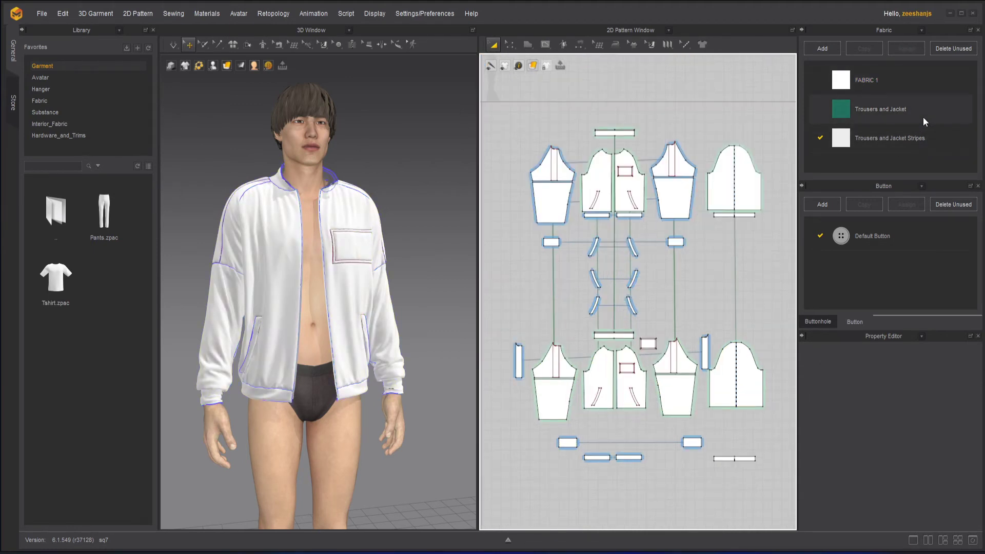
drag(922, 117, 733, 176)
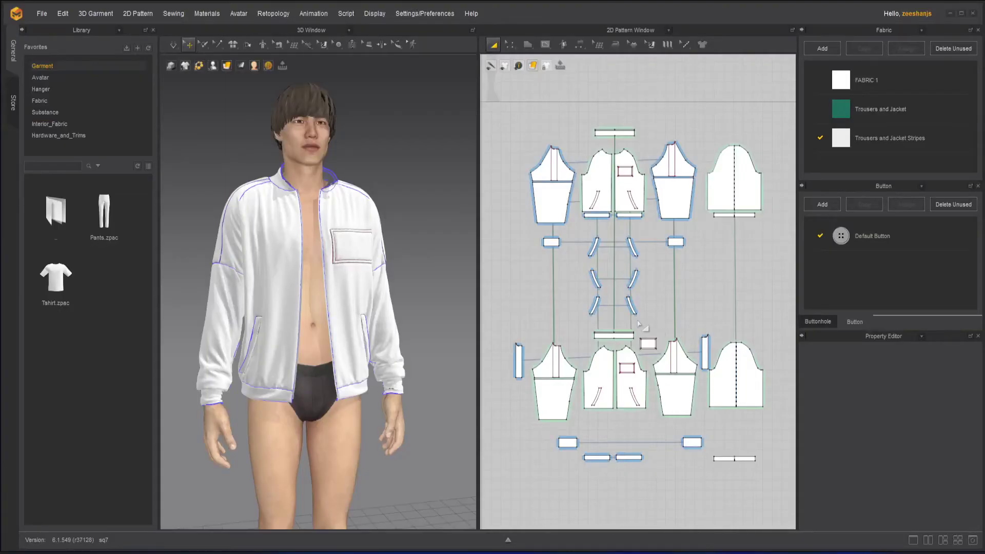
scroll(641, 302, down, 2)
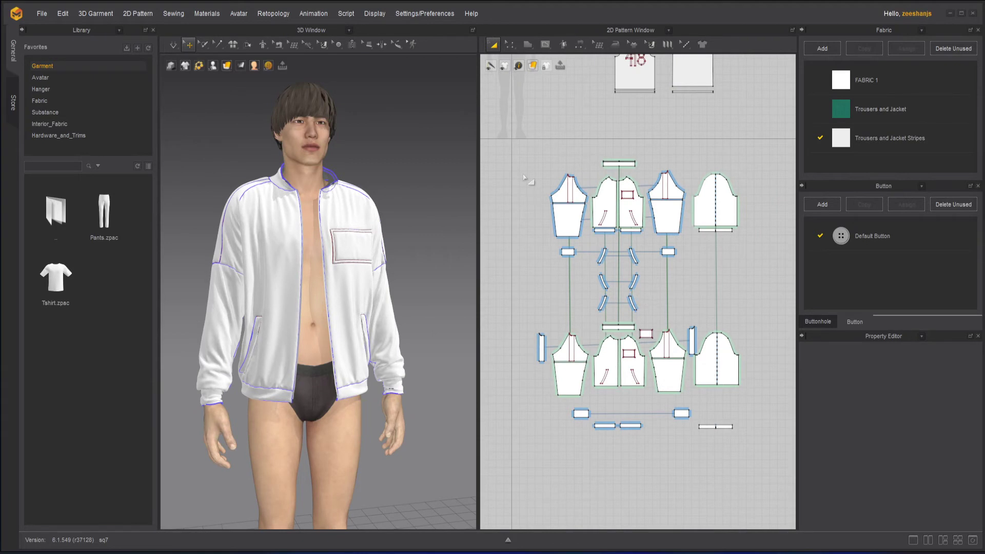
drag(511, 139, 764, 457)
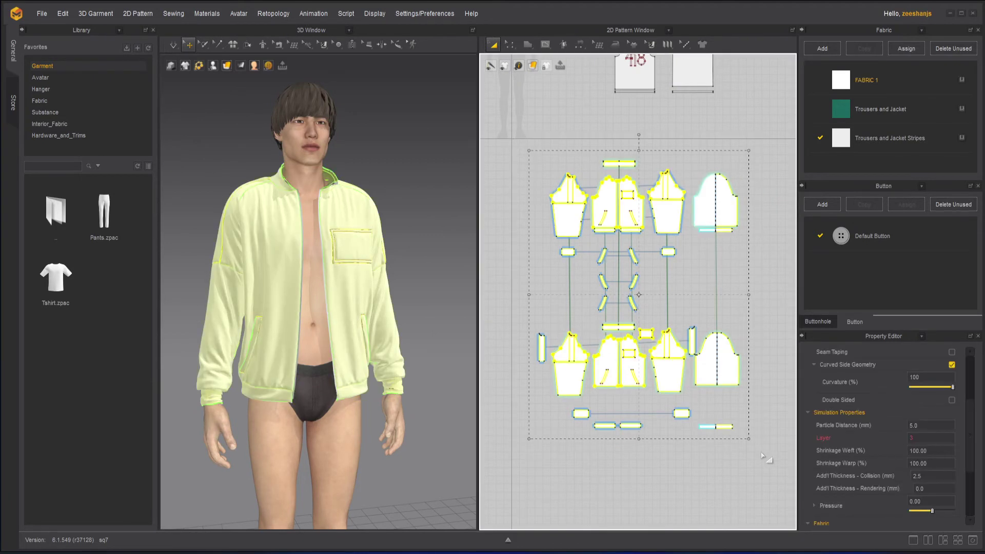
scroll(656, 272, up, 3)
scroll(670, 306, down, 3)
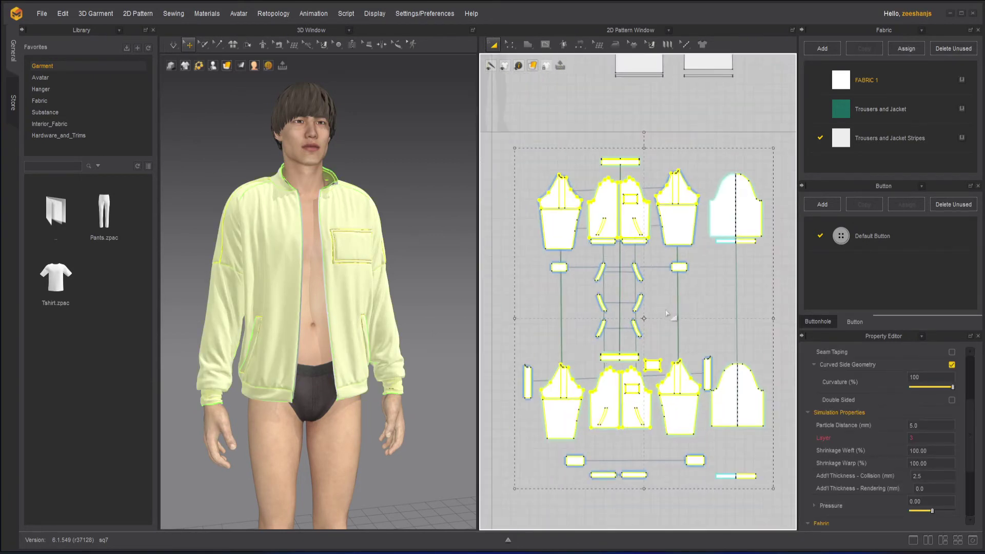
ctrl+click(525, 387)
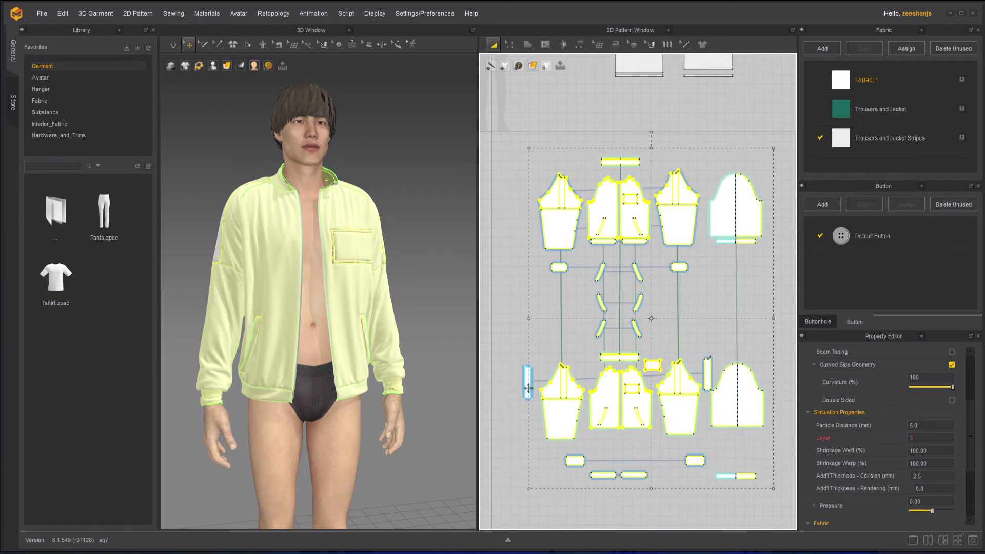
ctrl+click(708, 374)
click(882, 116)
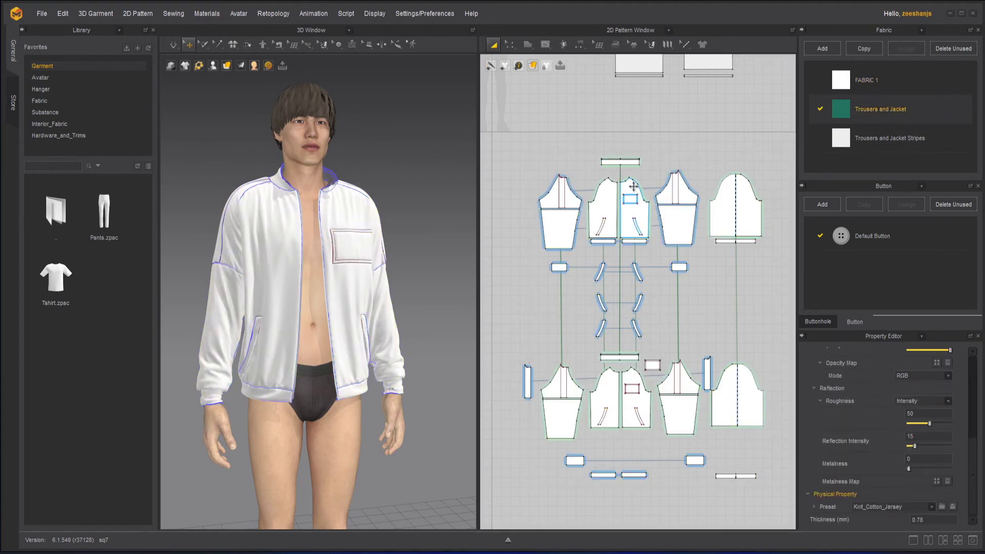
Assign the green Trousers and Jacket fabric to all jacket pattern pieces except the two narrow sleeve stripe strips
drag(505, 154, 786, 500)
ctrl+click(532, 387)
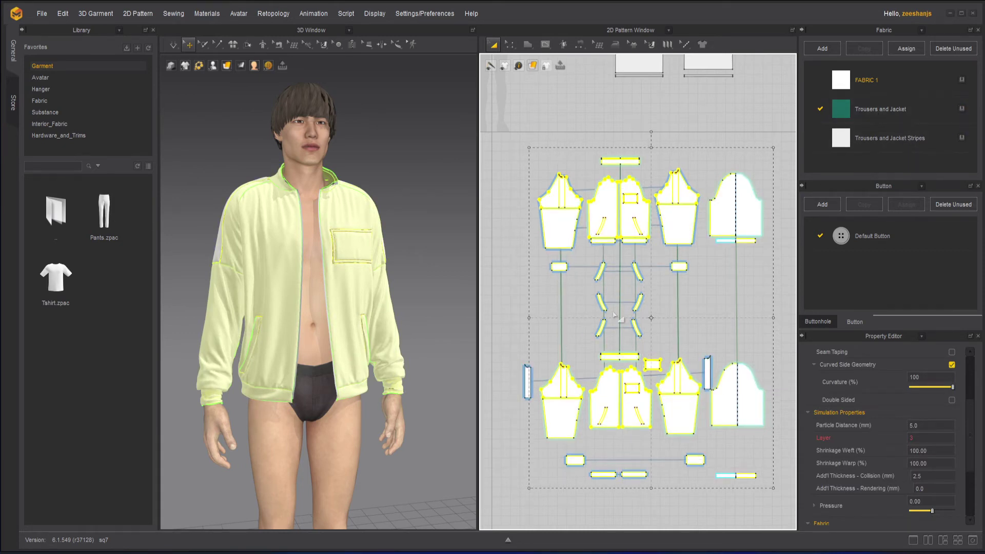
click(961, 108)
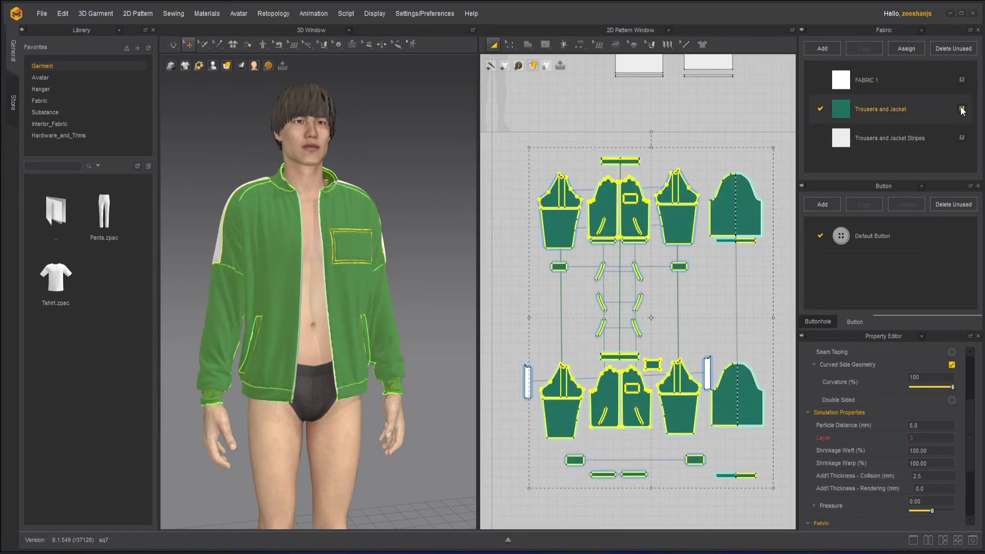
Assign the white Trousers and Jacket Stripes fabric to the two narrow sleeve stripe pieces of the jacket
click(735, 298)
click(527, 380)
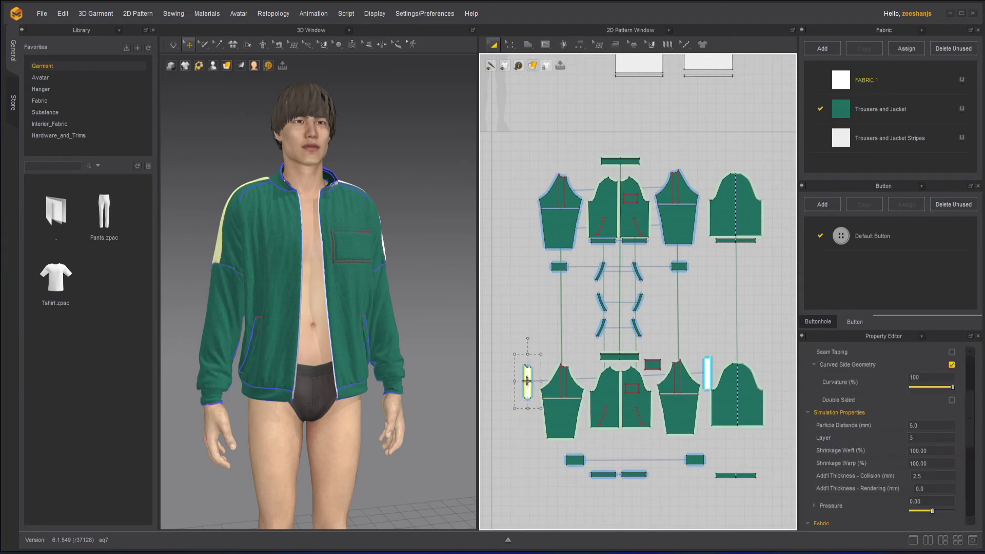
shift+click(707, 374)
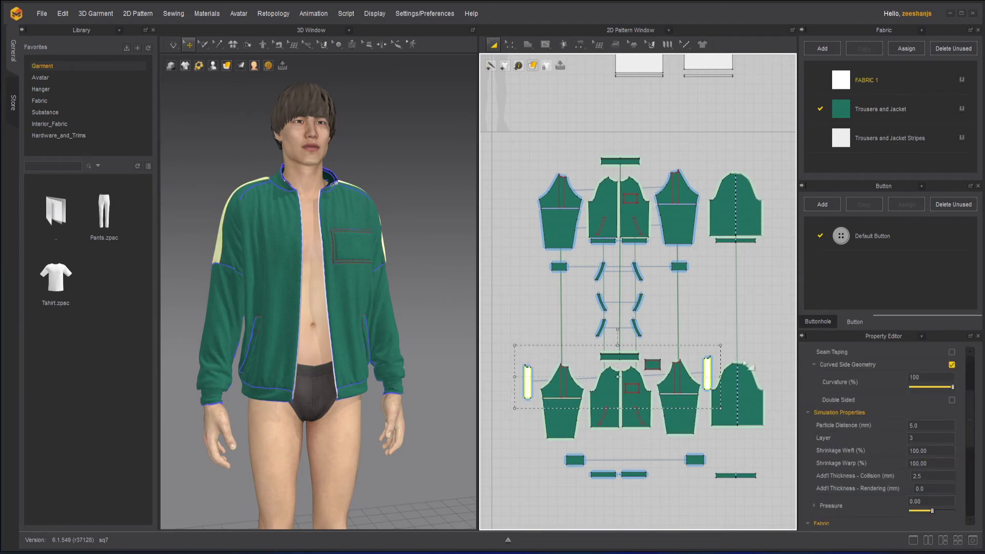
click(961, 138)
click(744, 320)
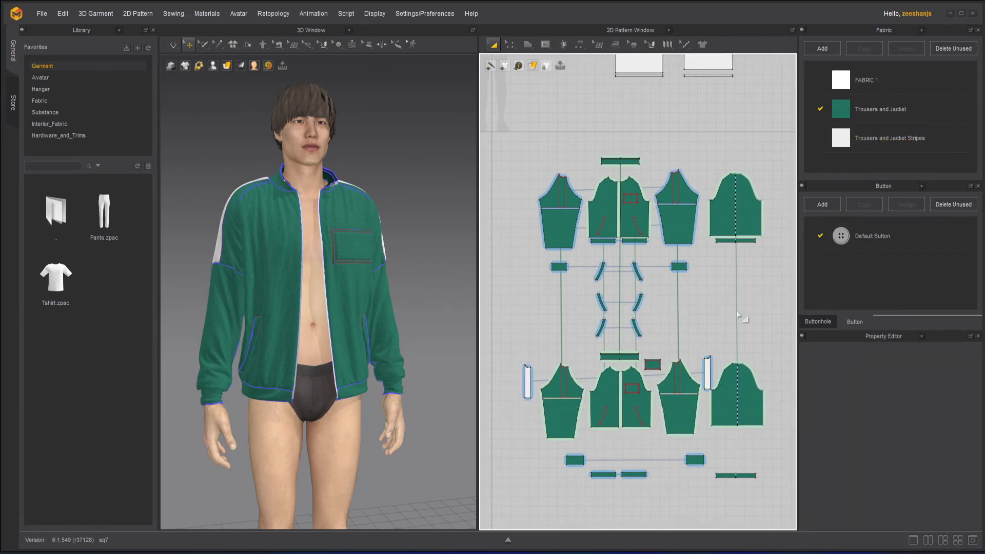
Set the colour of the jacket's front zipper tape to Black from the colour palette
right_drag(247, 303, 231, 279)
scroll(306, 243, up, 5)
scroll(306, 243, down, 3)
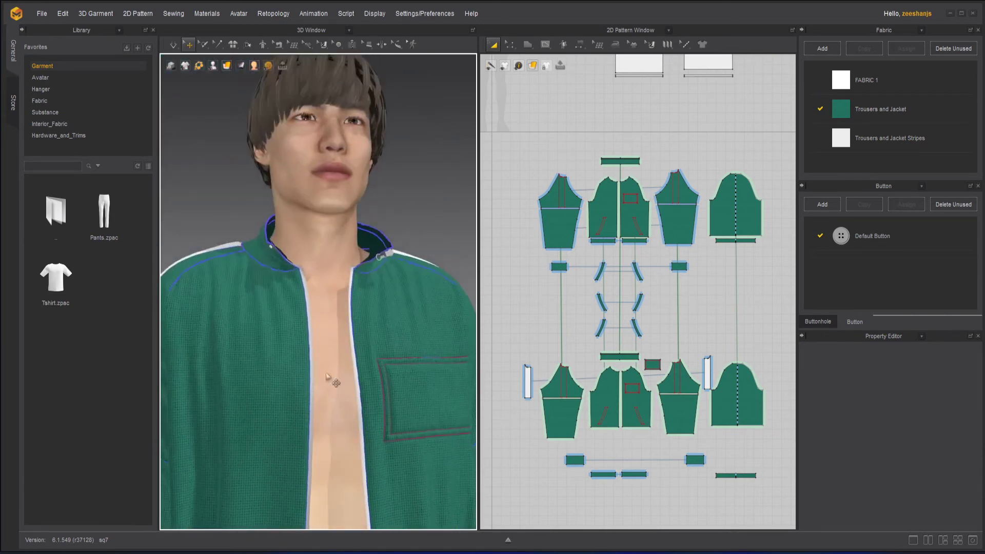
scroll(319, 352, up, 6)
right_drag(307, 352, 329, 326)
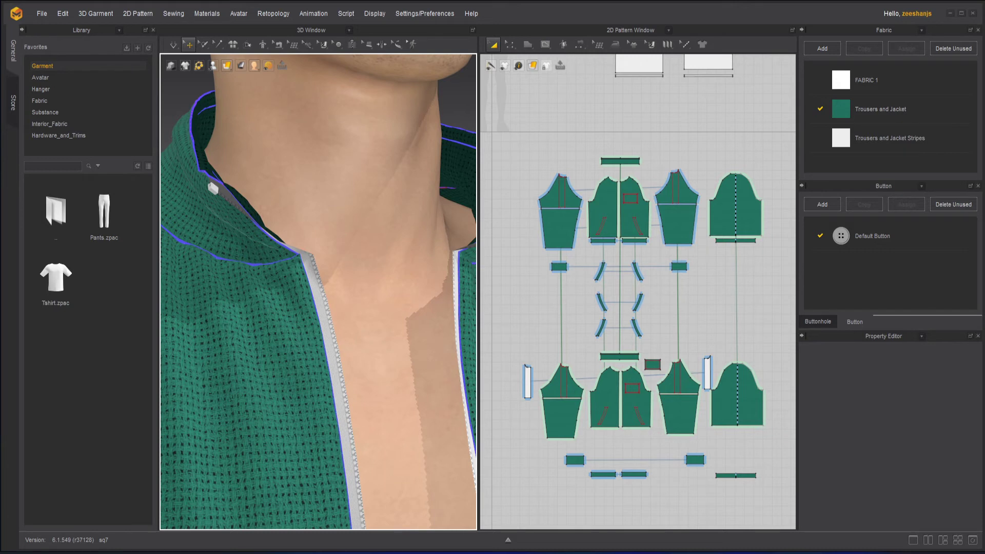
click(456, 287)
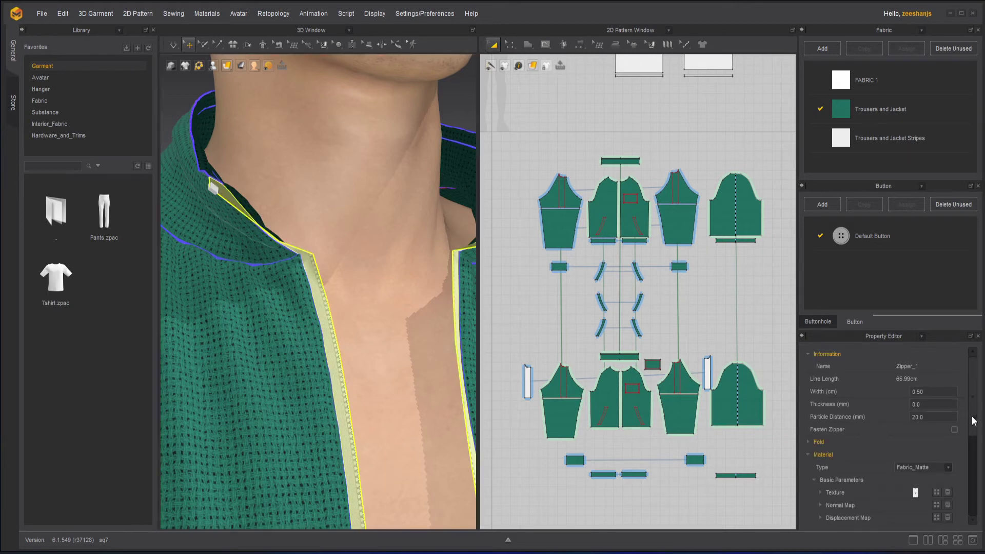
drag(973, 420, 973, 455)
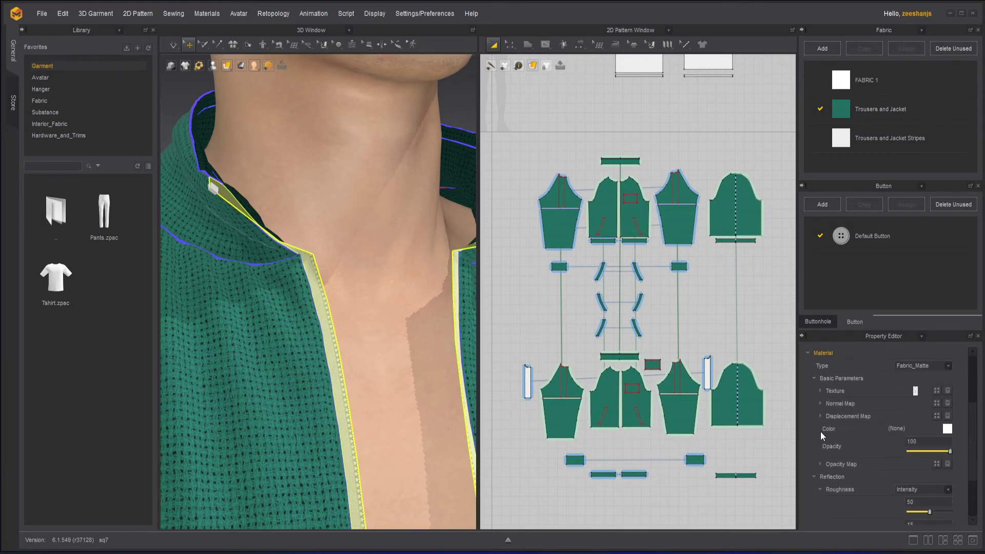
click(947, 430)
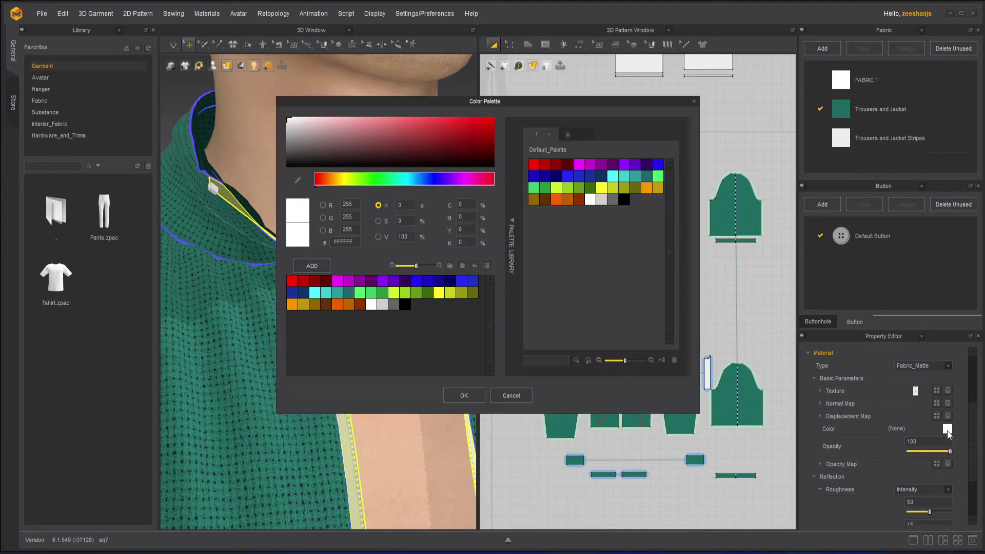
click(405, 305)
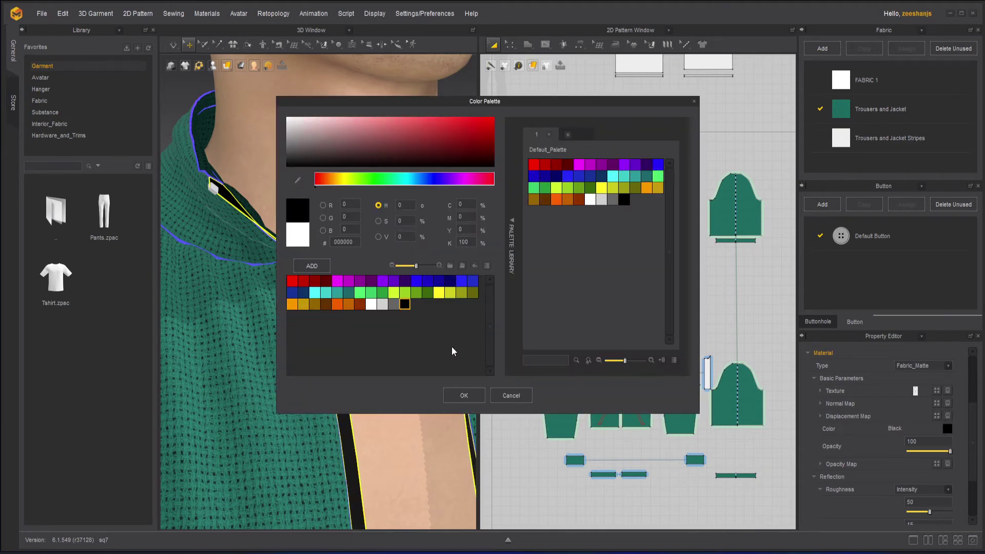
click(464, 396)
scroll(397, 349, down, 5)
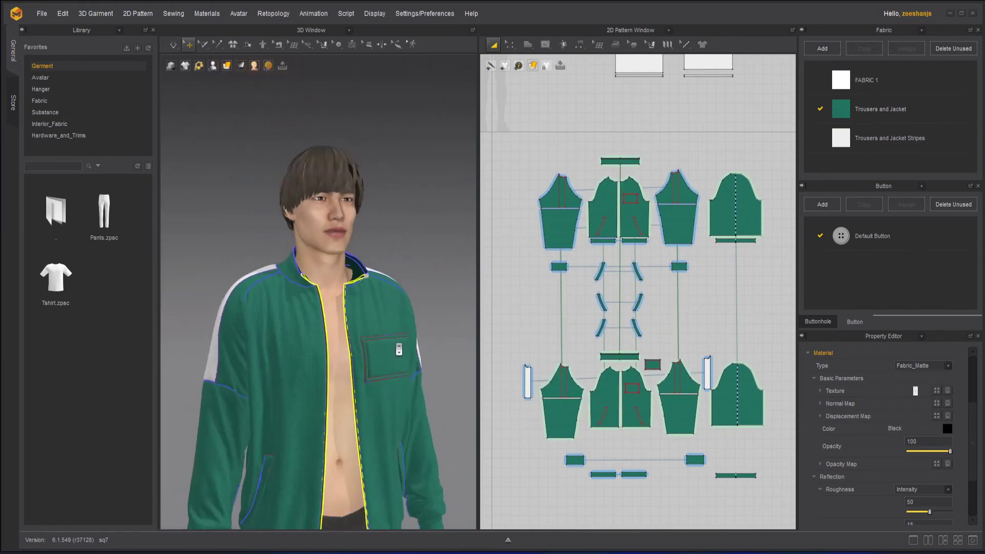
scroll(399, 350, down, 2)
click(430, 272)
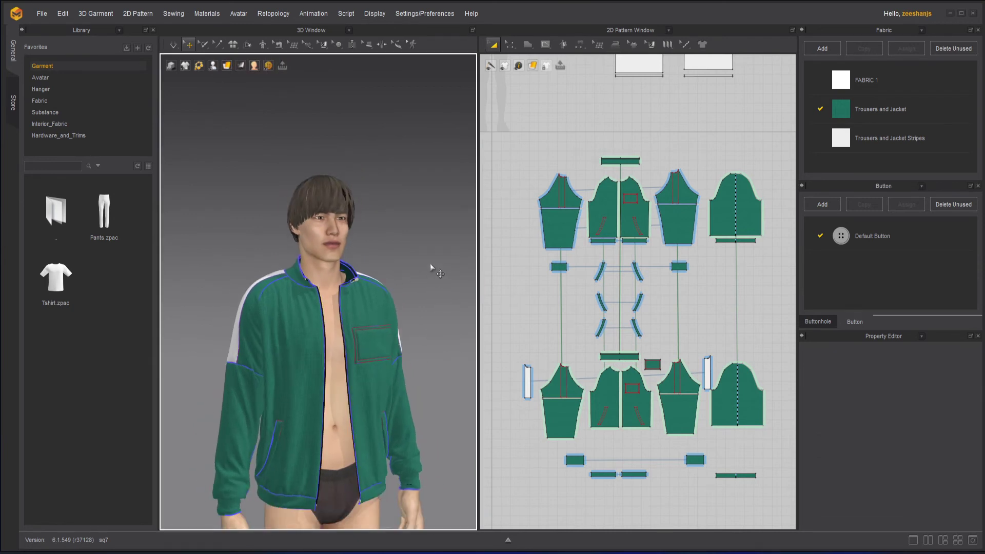
Examine the jacket on the avatar from several angles and the rectangular chest pocket piece in the 2D pattern
scroll(429, 277, up, 2)
scroll(423, 278, up, 4)
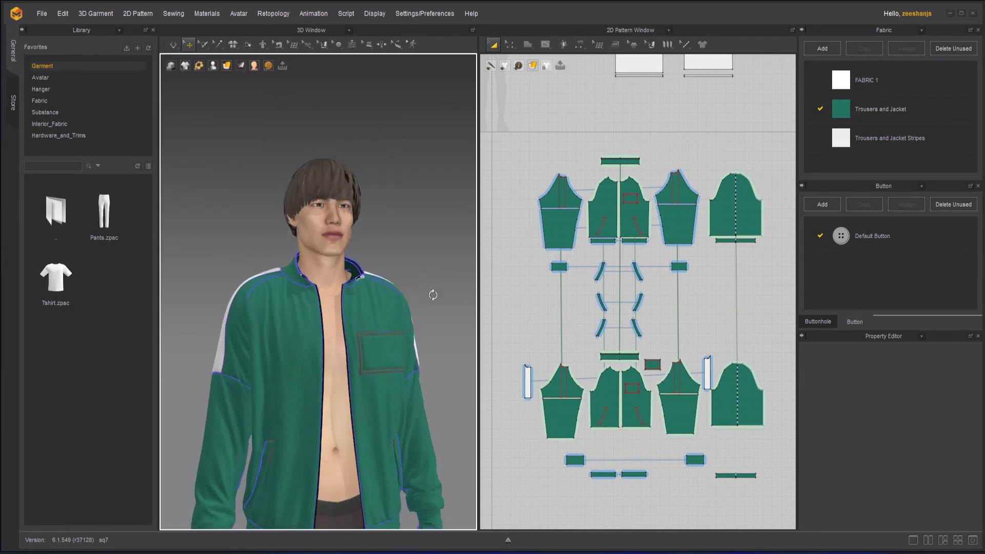
middle_drag(436, 303, 427, 243)
scroll(430, 259, down, 1)
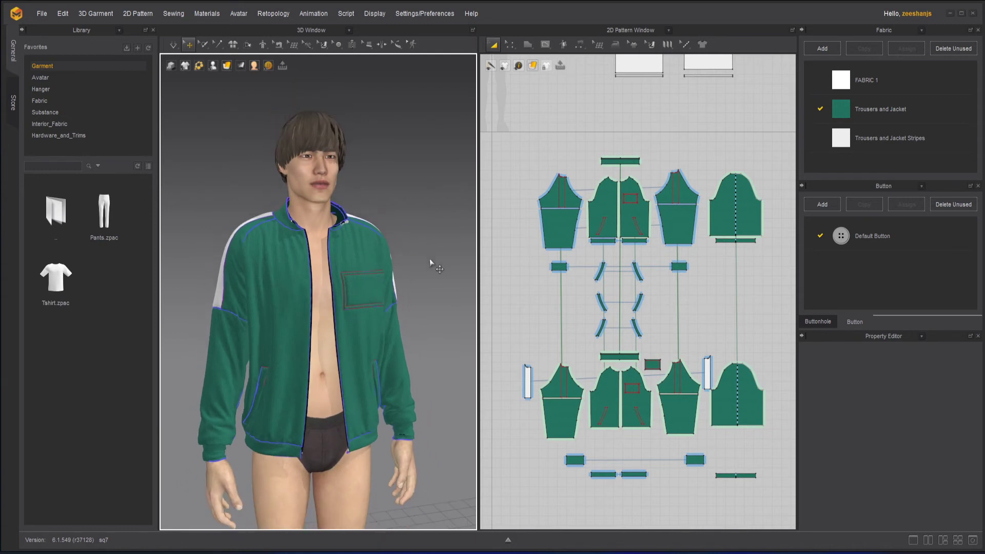
scroll(569, 285, down, 3)
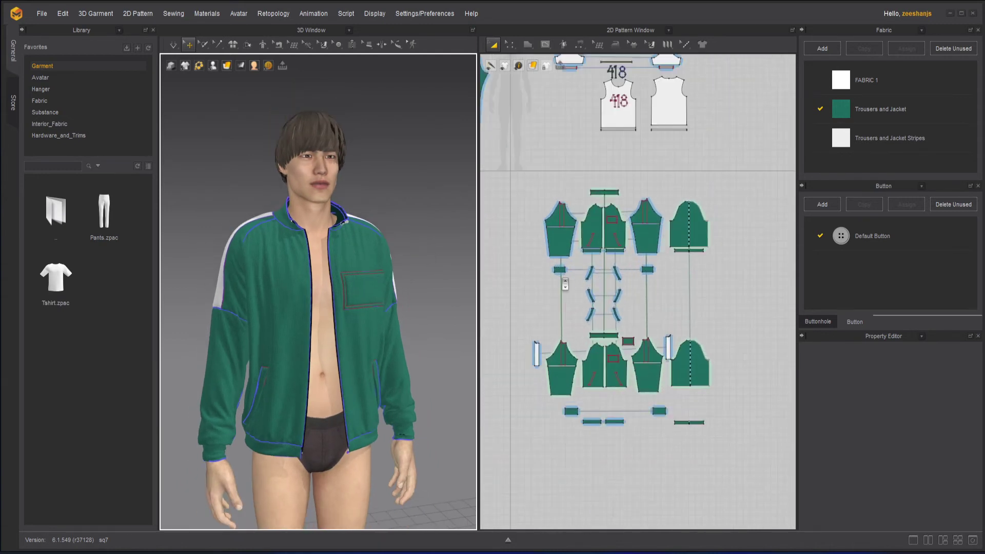
scroll(549, 286, up, 2)
scroll(545, 284, up, 1)
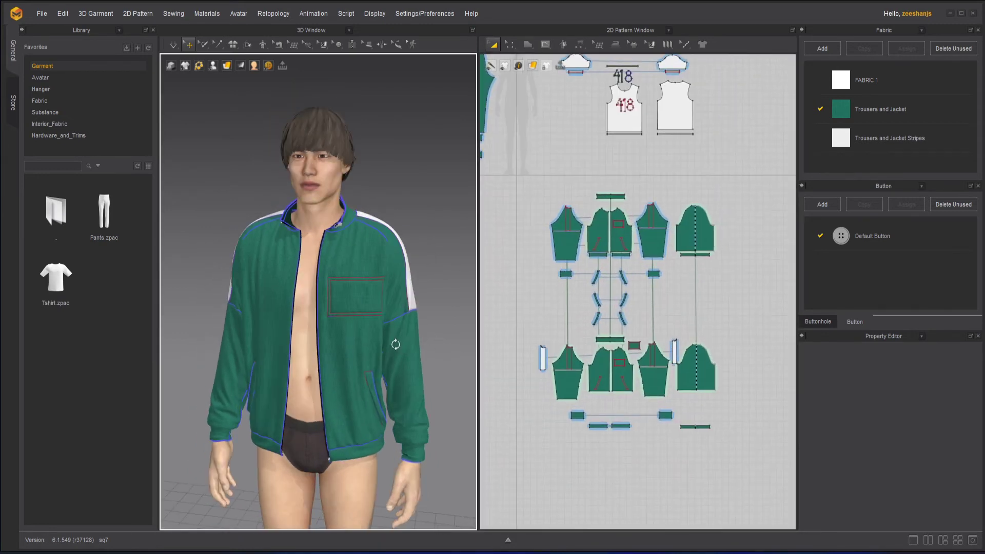
scroll(394, 309, up, 3)
scroll(641, 378, up, 8)
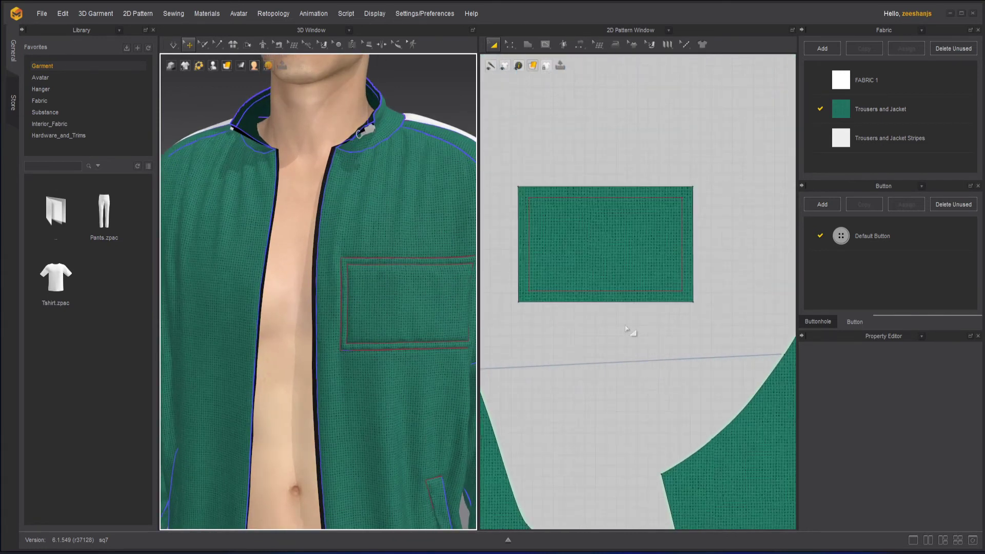
Add a new blank fabric to the fabric list, and delete all unused fabrics
click(627, 297)
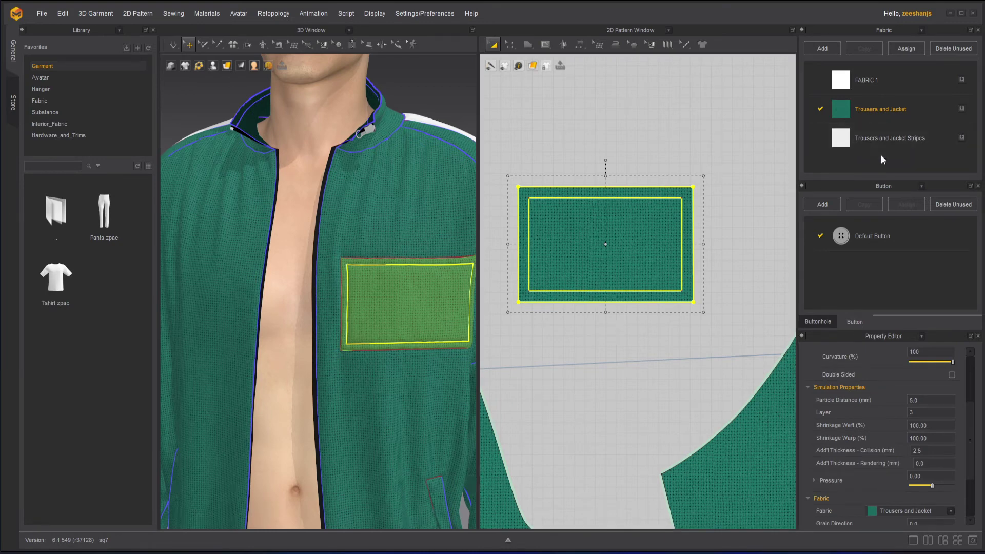
click(900, 118)
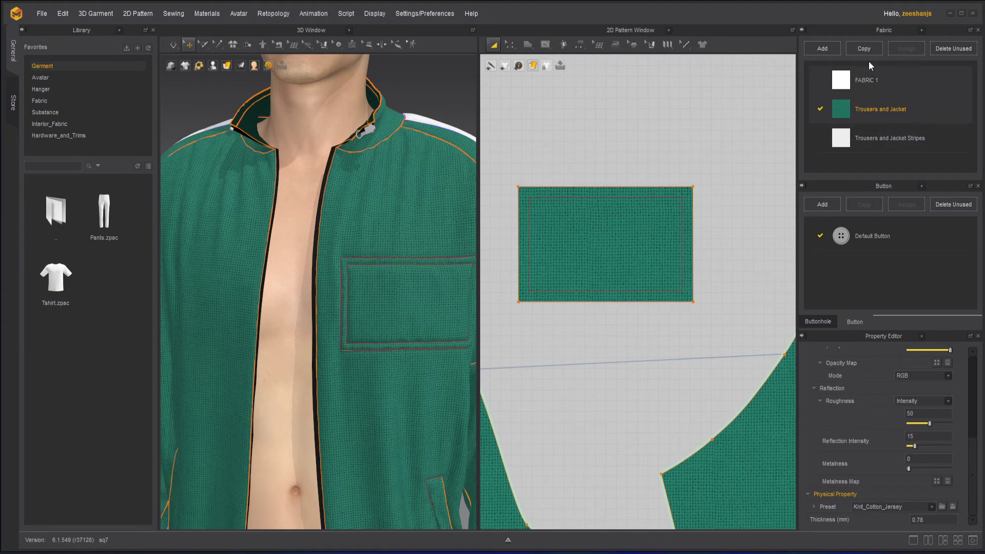
click(830, 47)
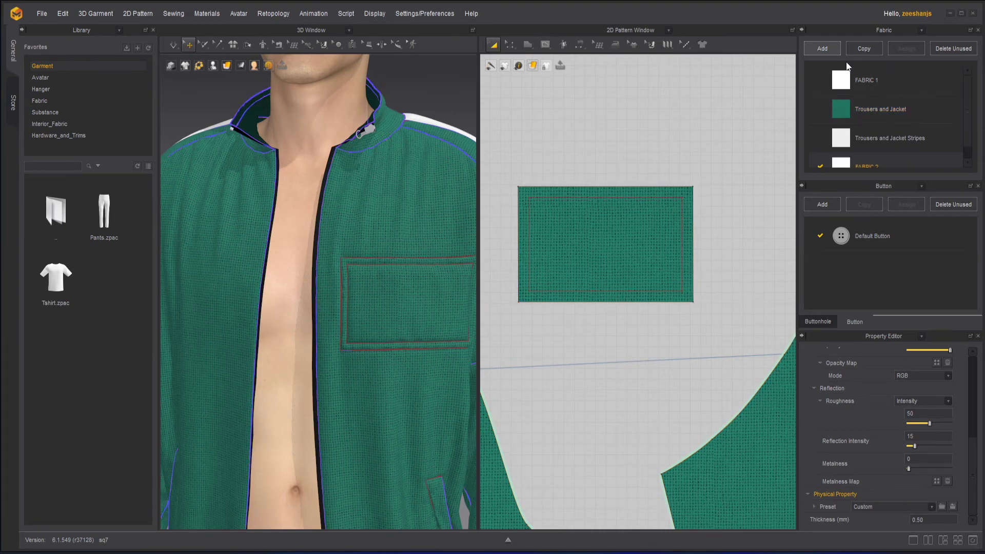
scroll(968, 134, down, 1)
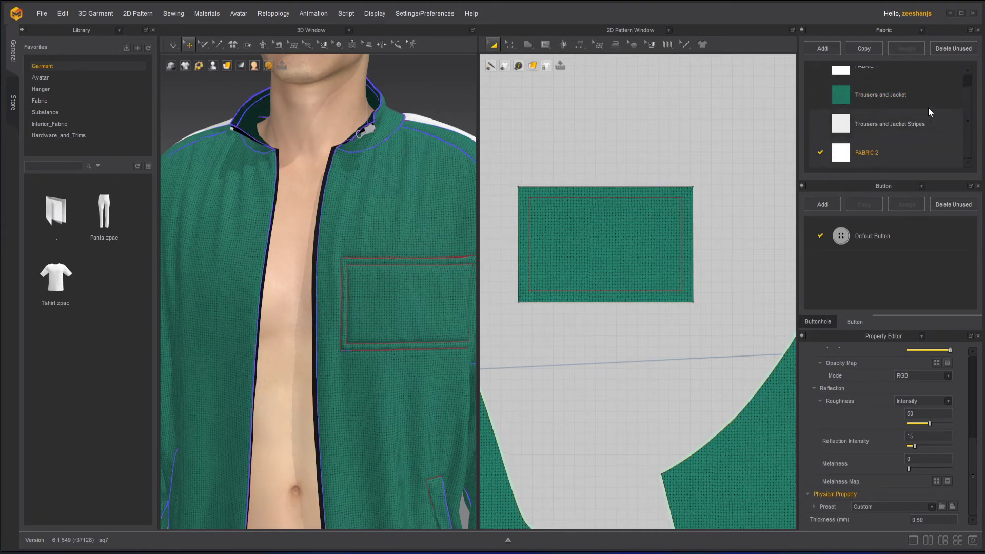
click(946, 50)
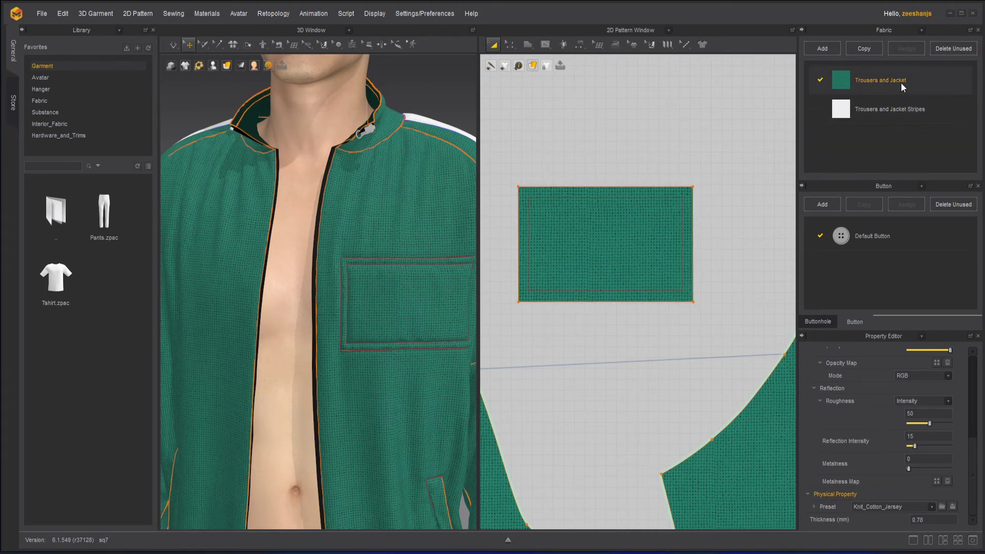
Duplicate the Trousers and Jacket fabric and load 418.png as the copy's texture
click(865, 47)
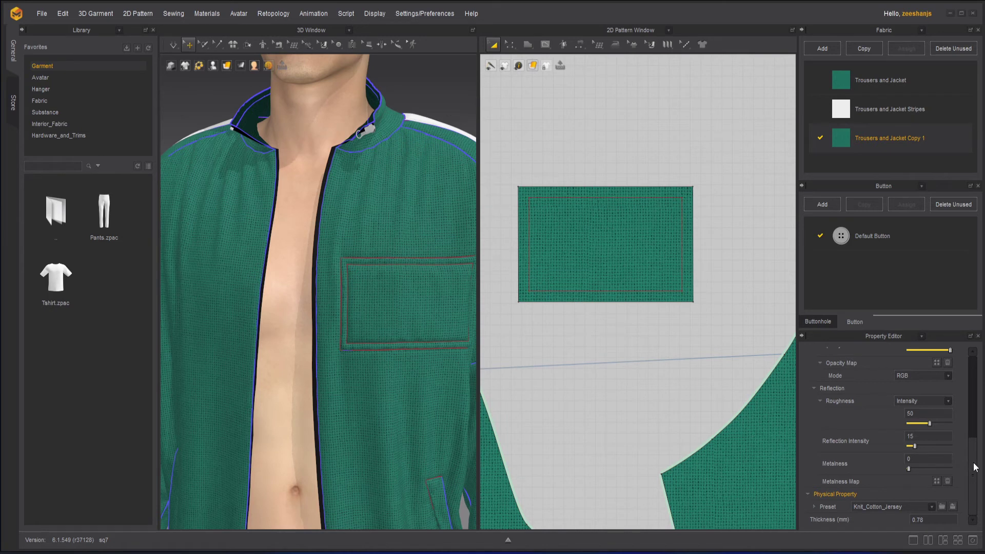
scroll(979, 445, up, 3)
scroll(979, 445, up, 5)
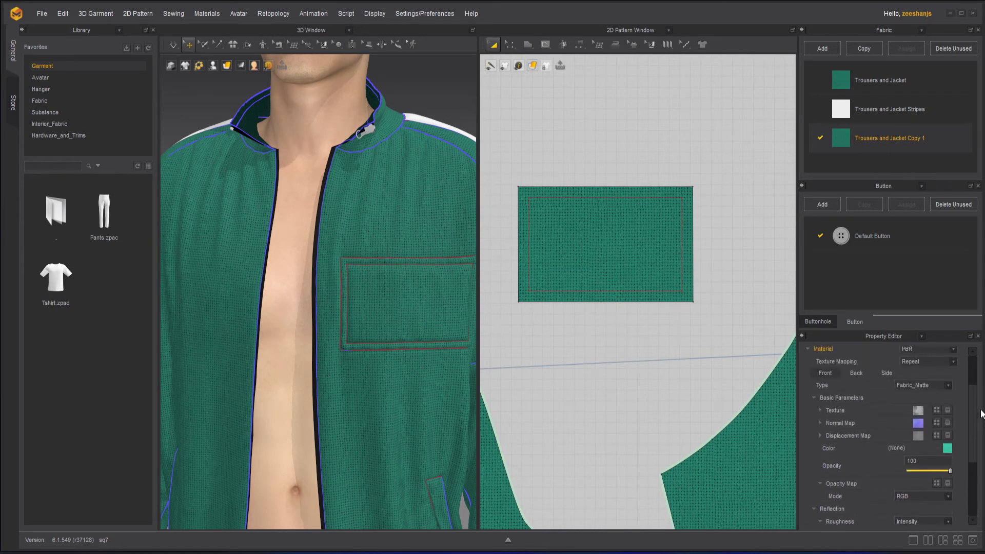
scroll(981, 413, down, 2)
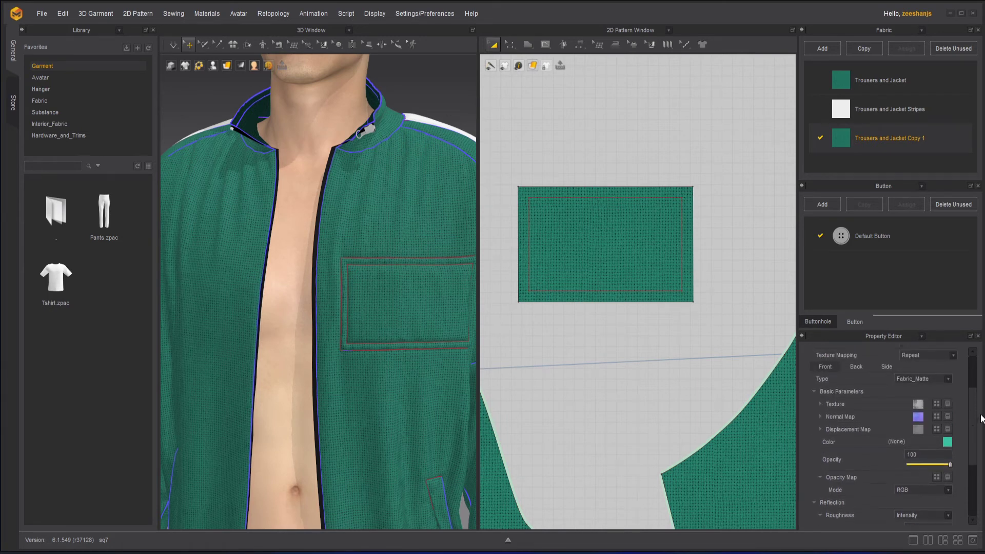
scroll(980, 426, down, 4)
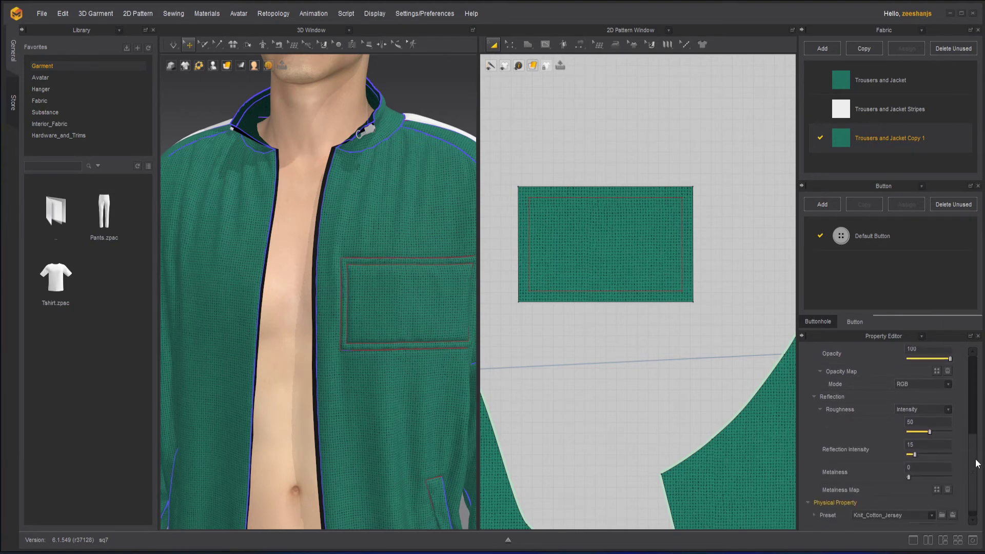
scroll(978, 441, up, 4)
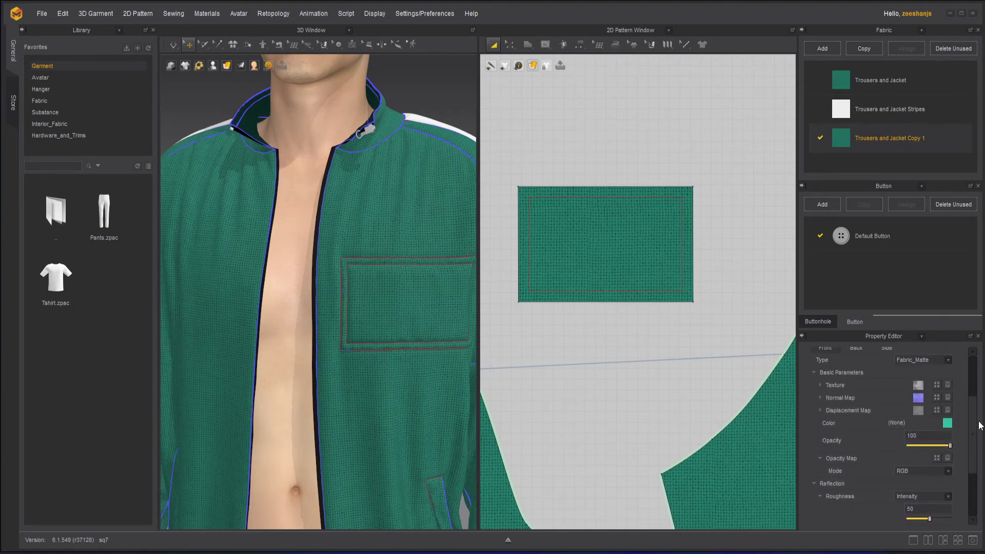
scroll(981, 420, up, 1)
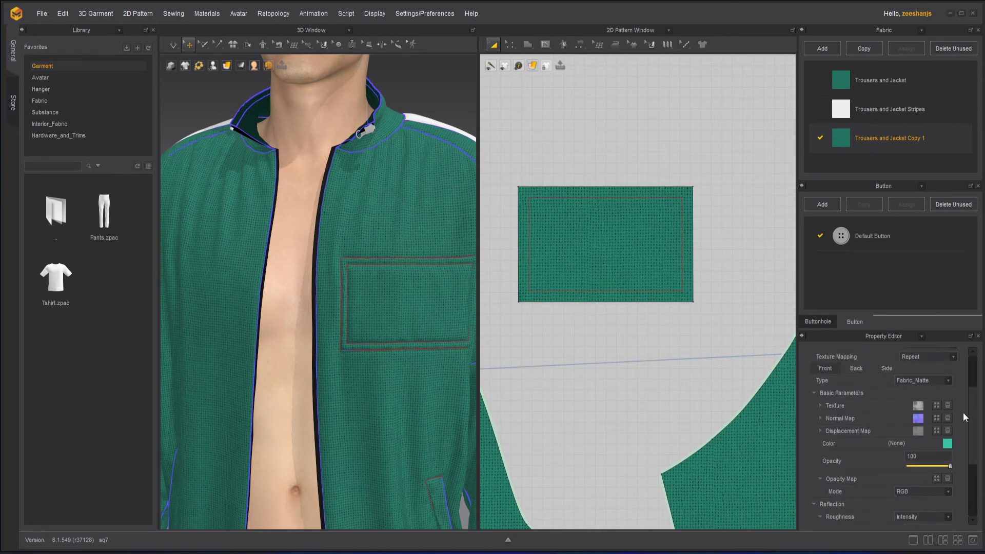
click(937, 406)
click(291, 92)
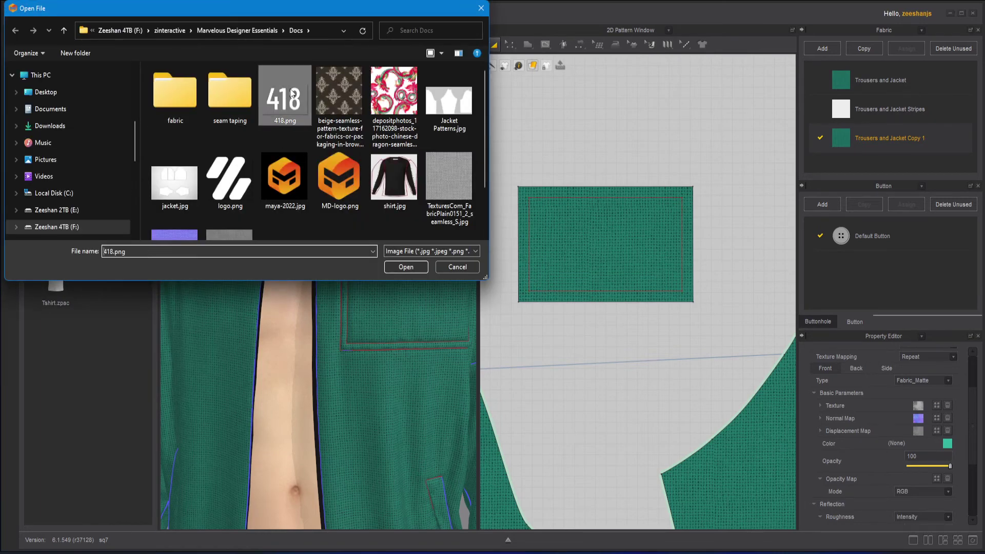
click(408, 268)
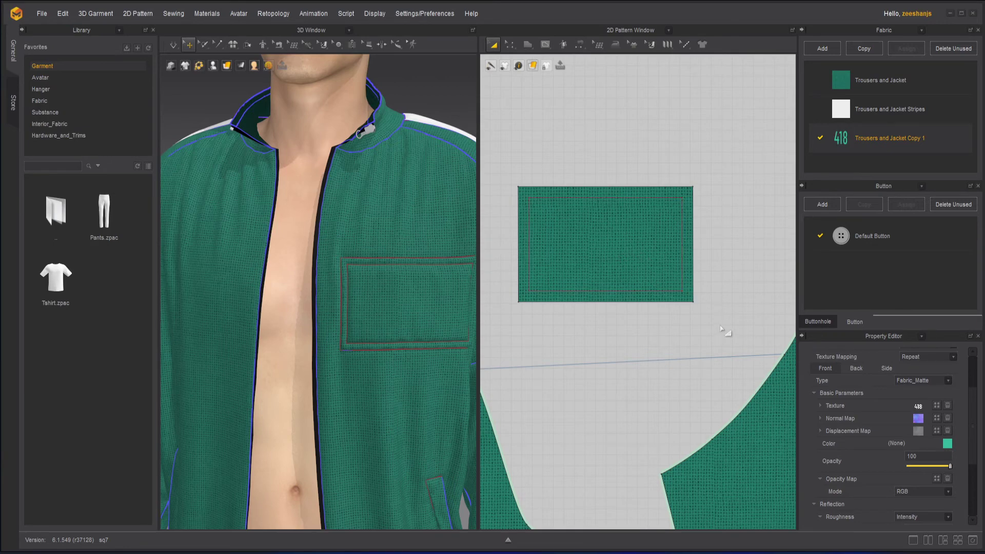
Assign the Trousers and Jacket Copy 1 fabric to the rectangular chest pocket piece and replace its texture with 418.jpg
click(639, 225)
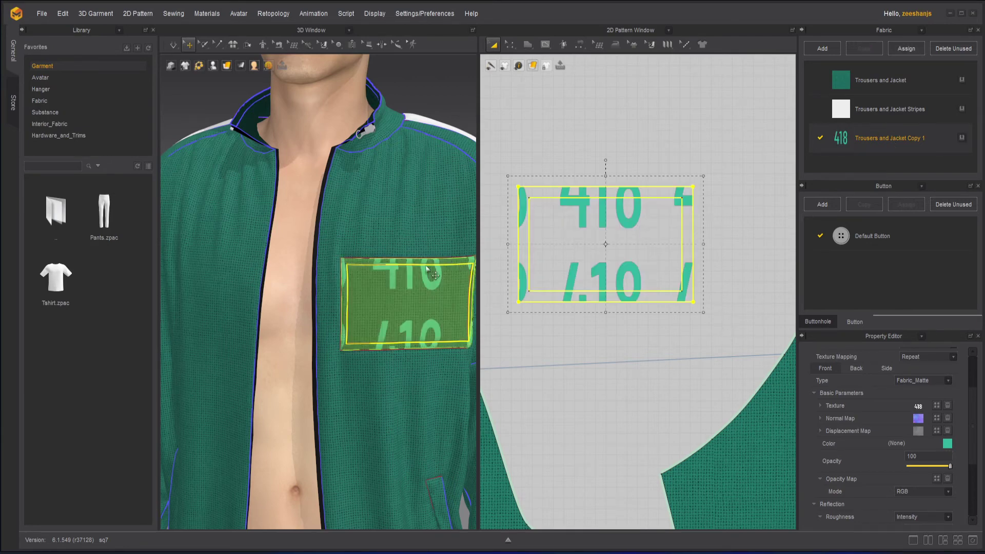
scroll(417, 275, up, 6)
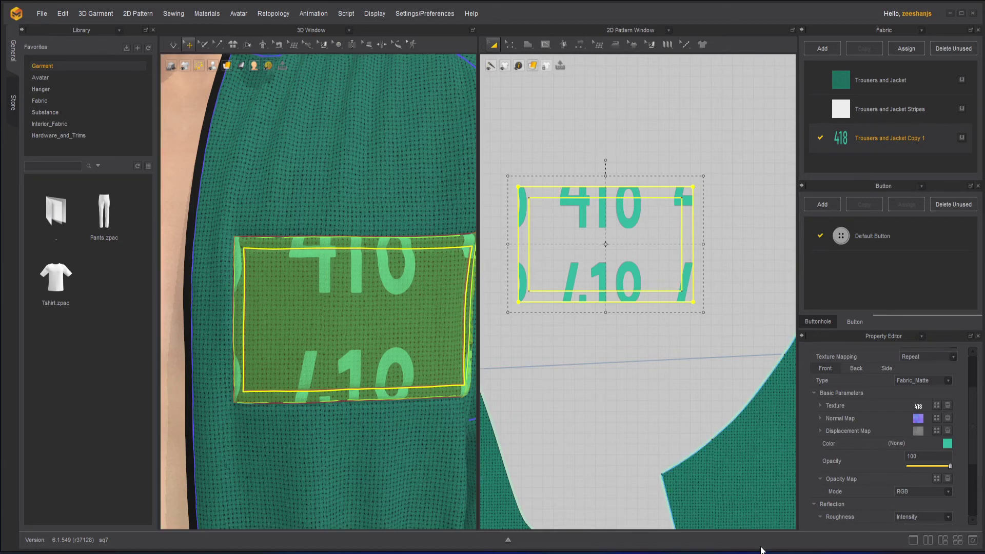
click(917, 407)
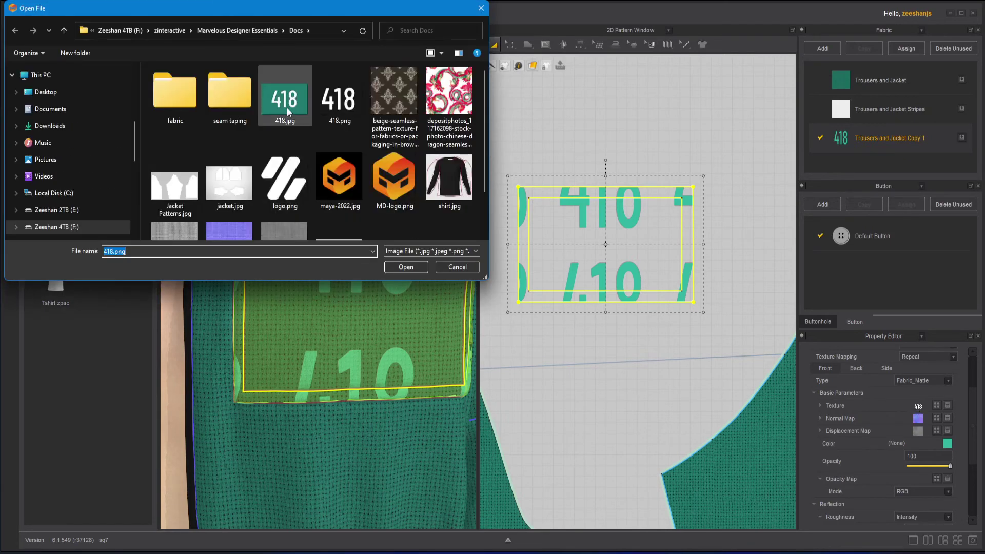
click(287, 107)
click(397, 268)
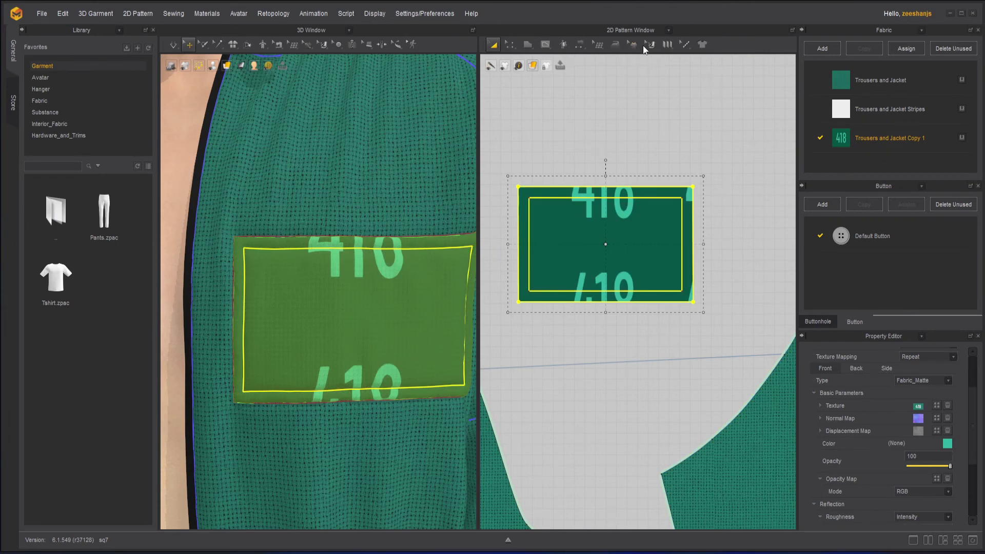
Reposition the 418 texture on the chest pocket piece with Edit Texture (2D) so the complete number fits inside the rectangle
mouse_move(651, 47)
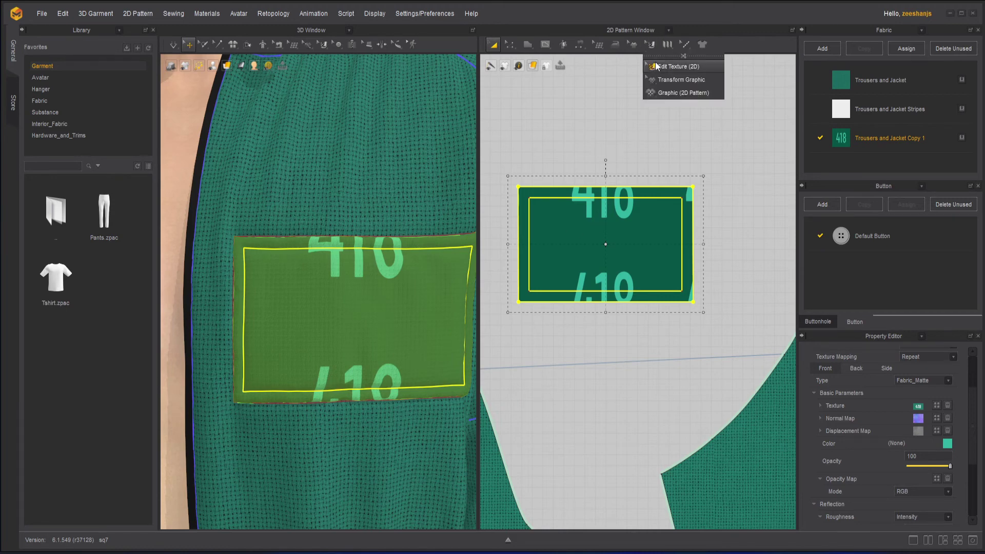
click(655, 63)
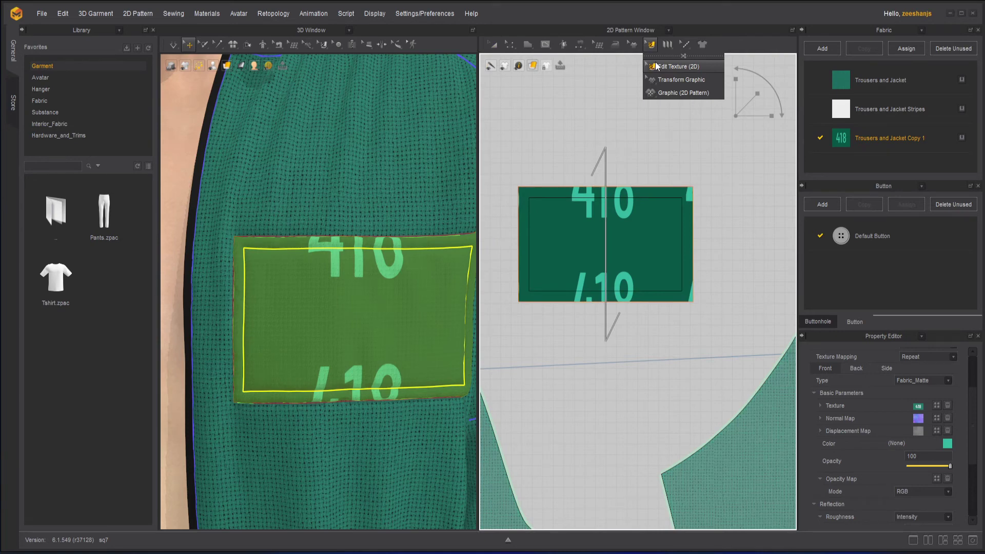
click(603, 239)
drag(604, 232, 602, 291)
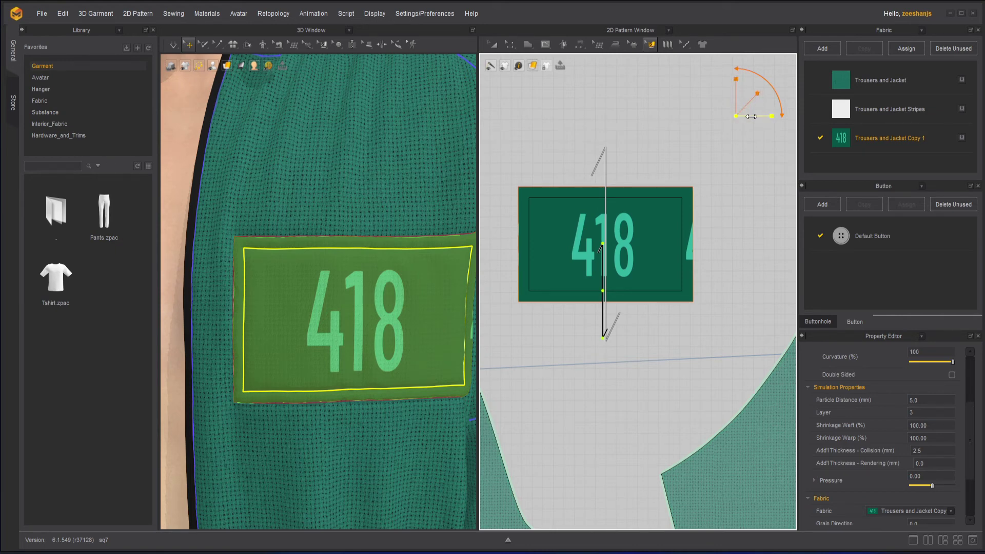
Widen and enlarge the 418 texture, and centre it within the chest pocket piece's inner outline
drag(751, 116, 771, 115)
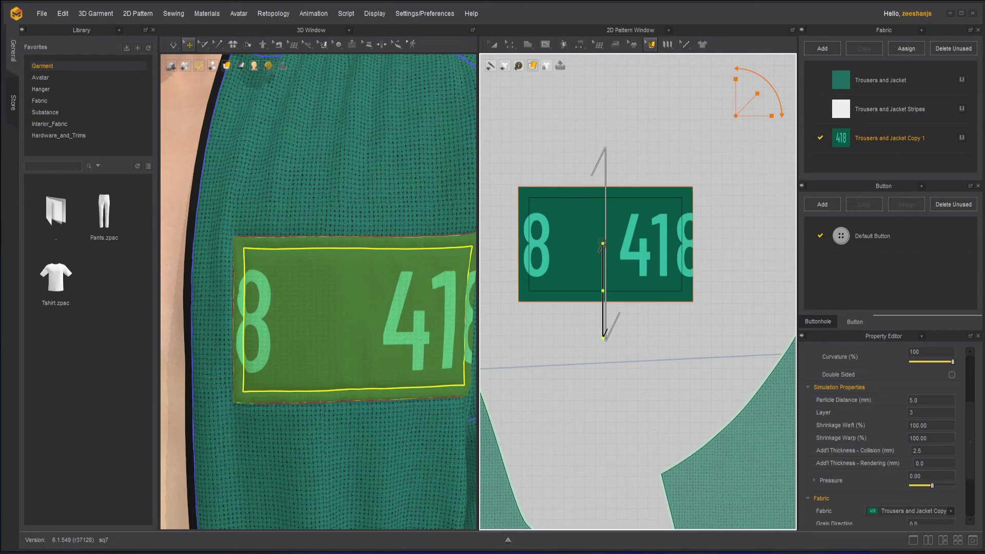
mouse_move(603, 250)
mouse_down()
mouse_move(626, 249)
mouse_move(603, 247)
mouse_up()
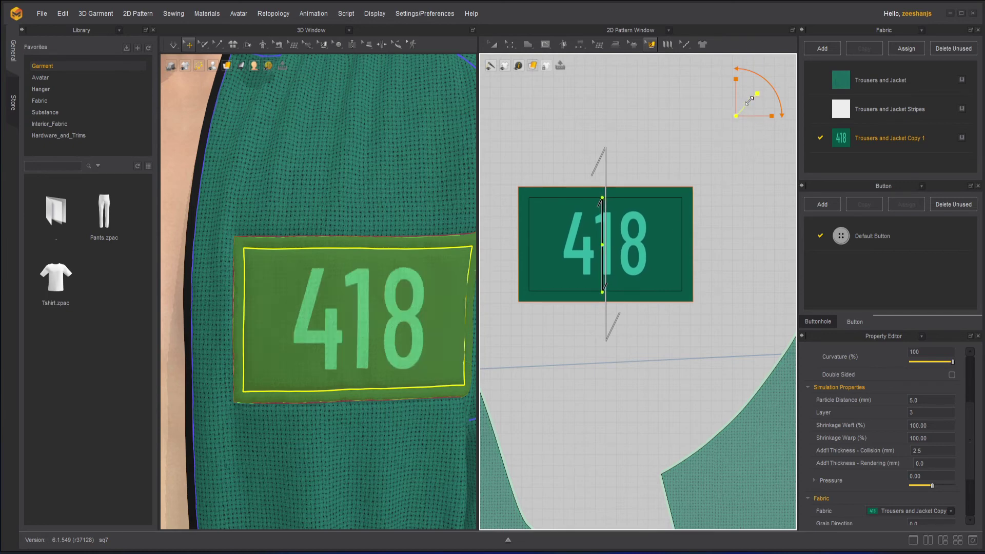
drag(748, 103, 754, 96)
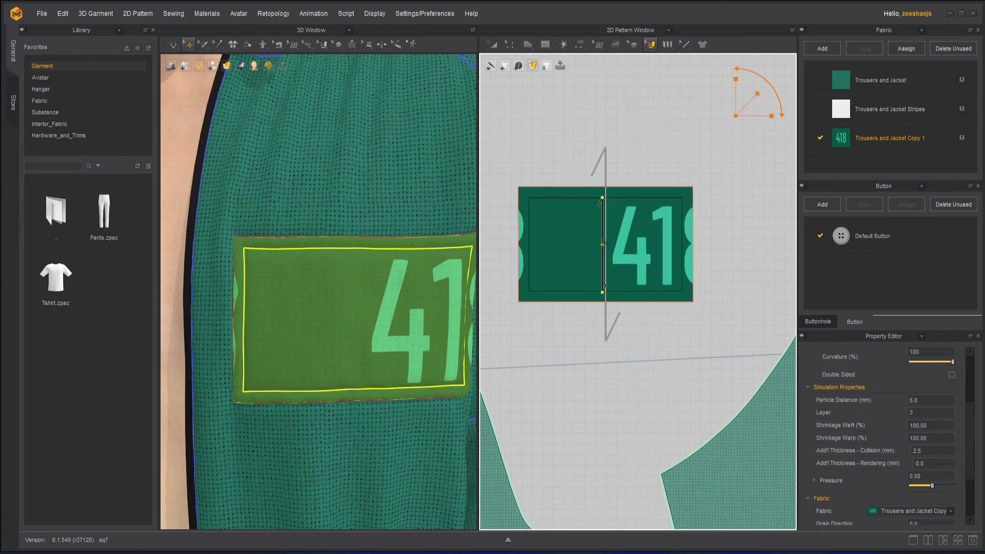
drag(604, 244, 582, 262)
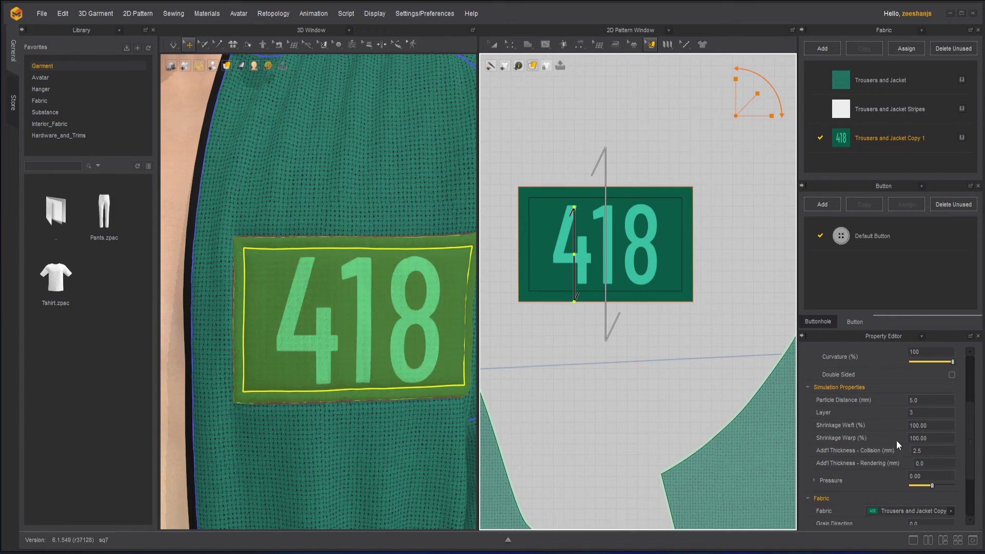
Set the Trousers and Jacket Copy 1 fabric's color to white and leave texture editing
scroll(892, 427, down, 3)
scroll(892, 424, up, 6)
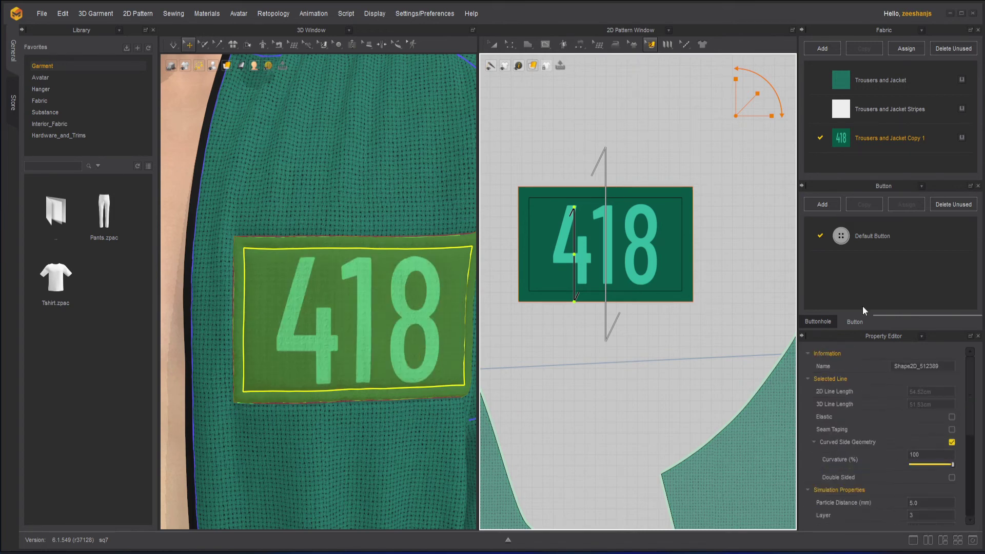
click(900, 134)
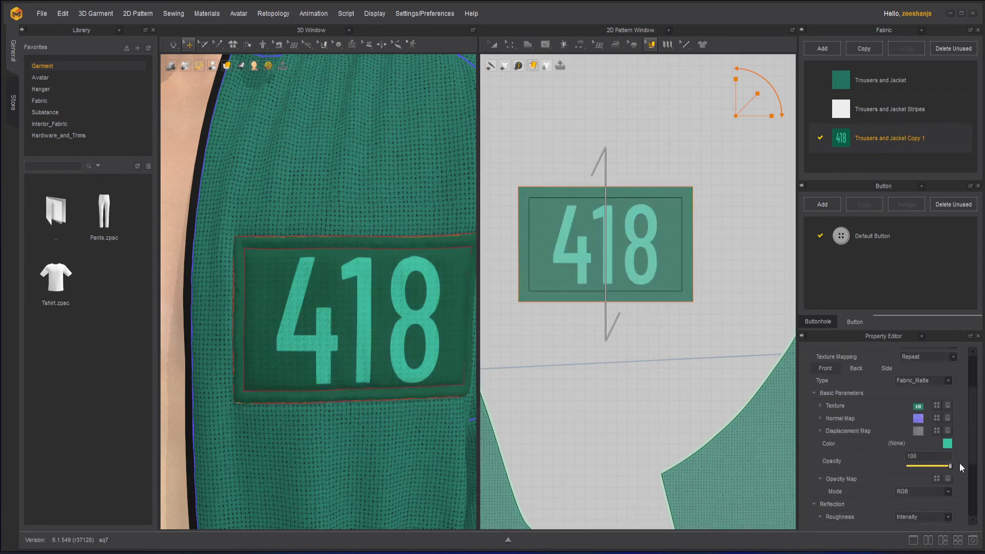
click(947, 443)
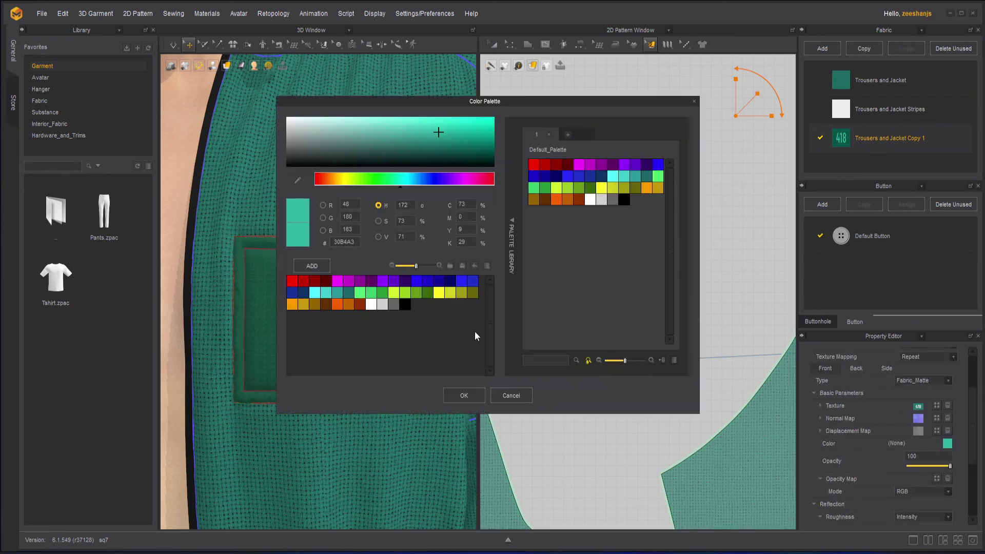
click(372, 306)
click(467, 396)
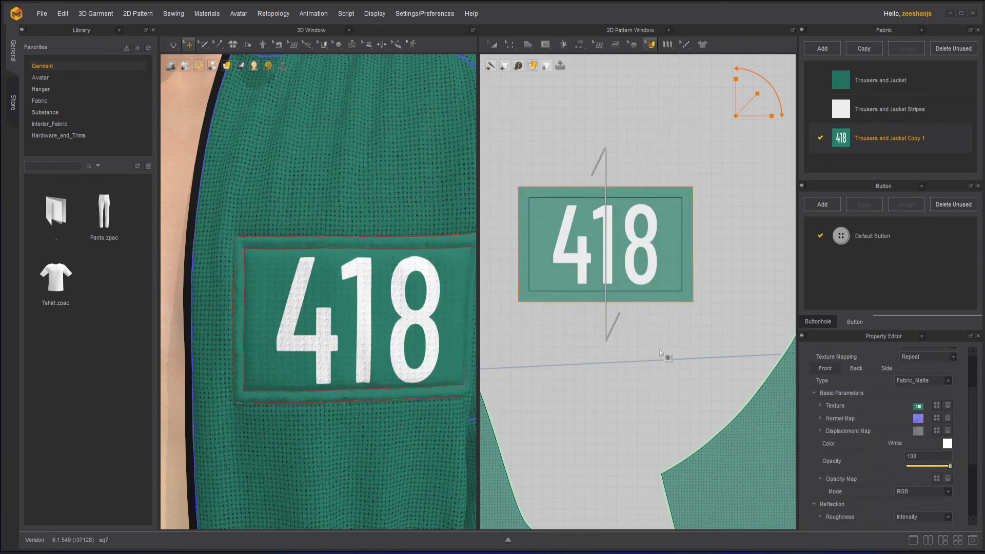
scroll(331, 310, down, 3)
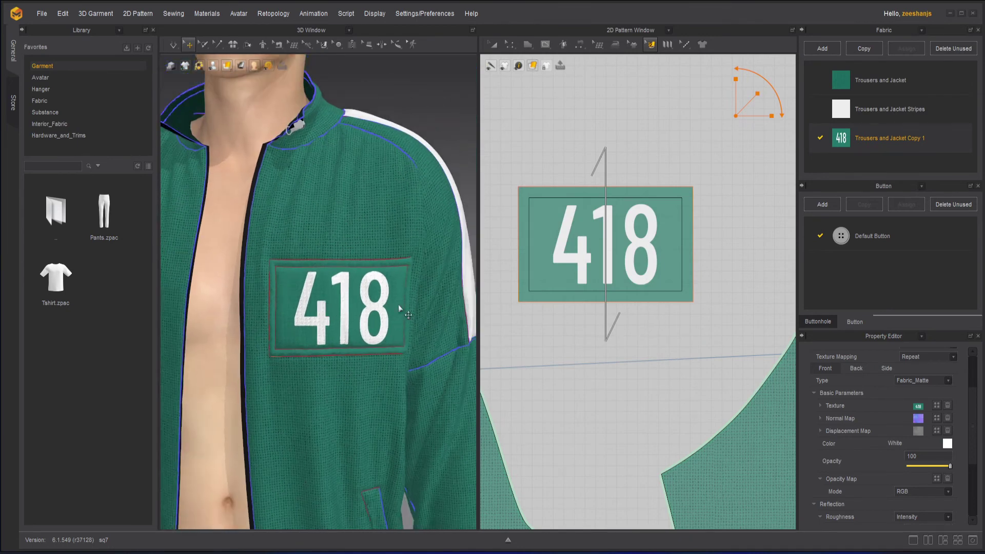
scroll(402, 329, down, 5)
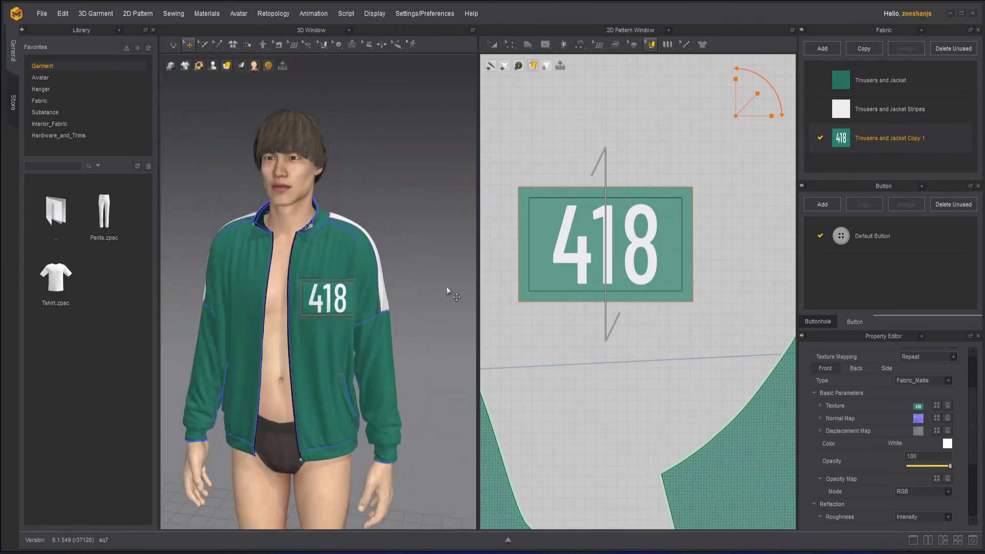
click(416, 290)
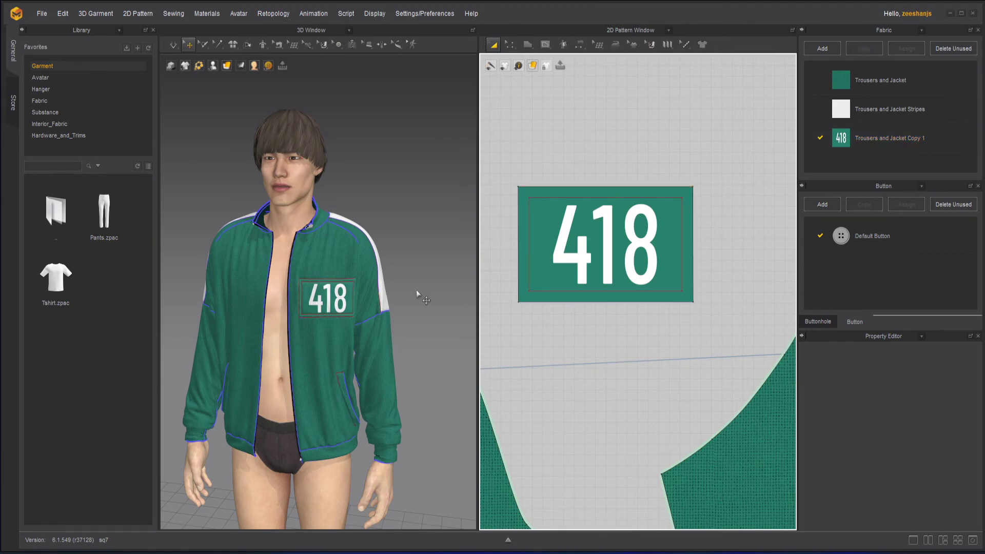
Select the hidden trousers and T-shirt pattern pieces and show them on the avatar together with the jacket
scroll(400, 282, down, 3)
right_drag(384, 279, 292, 290)
scroll(564, 206, down, 5)
right_drag(617, 312, 656, 398)
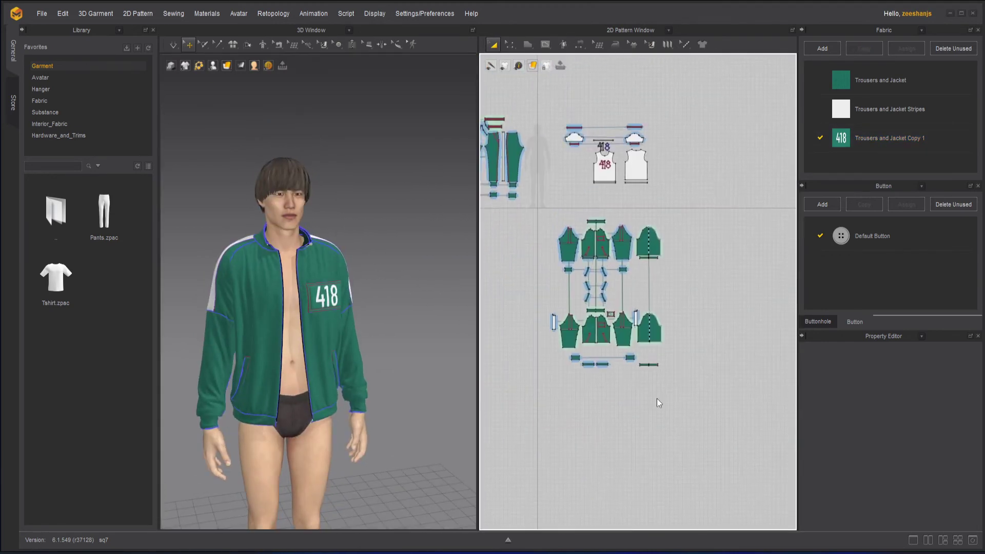
scroll(657, 398, down, 1)
drag(705, 206, 485, 312)
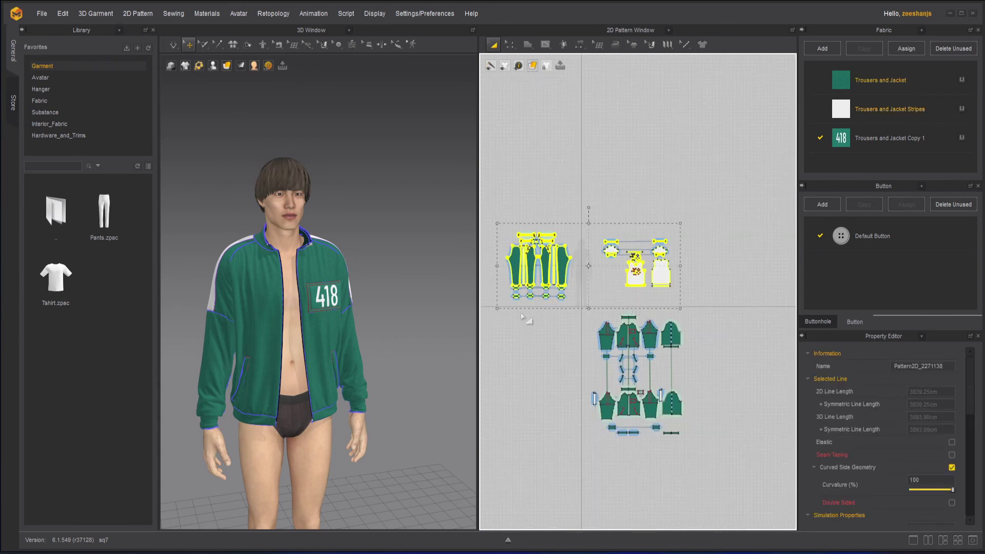
click(404, 290)
mouse_move(404, 300)
right_down()
mouse_move(389, 327)
mouse_move(408, 286)
right_up()
scroll(404, 288, down, 3)
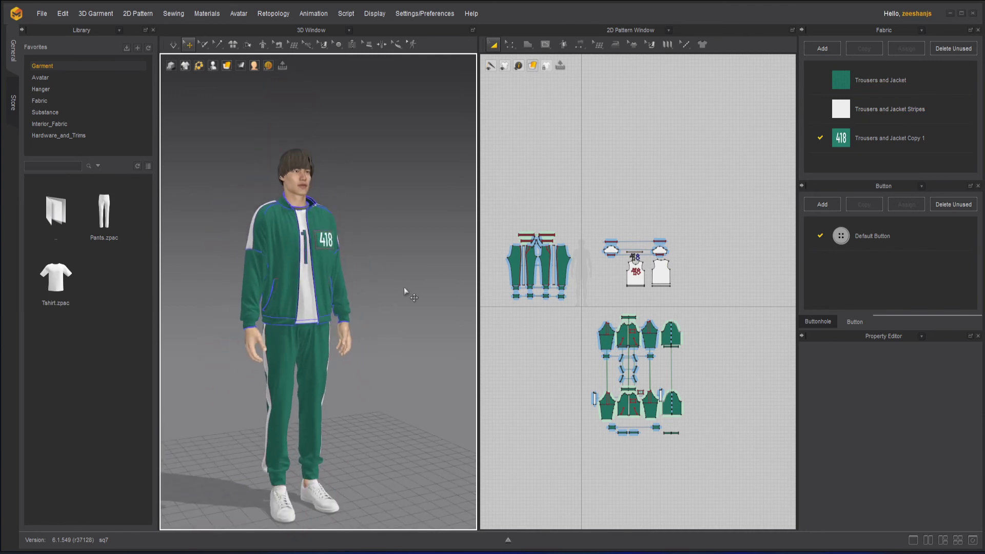
Save the project and open the UV Editor beside the 2D pattern and 3D windows in a three-window layout
click(46, 13)
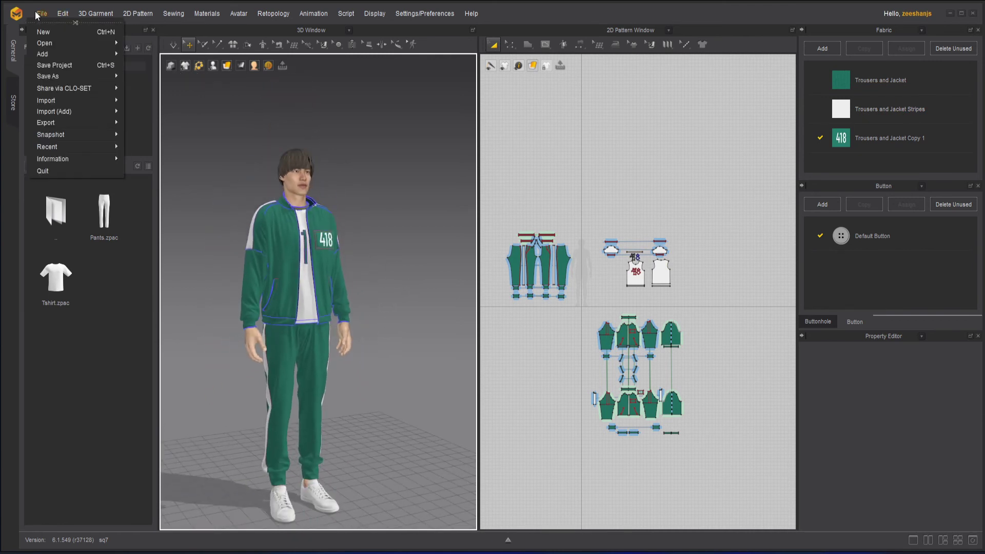
click(112, 64)
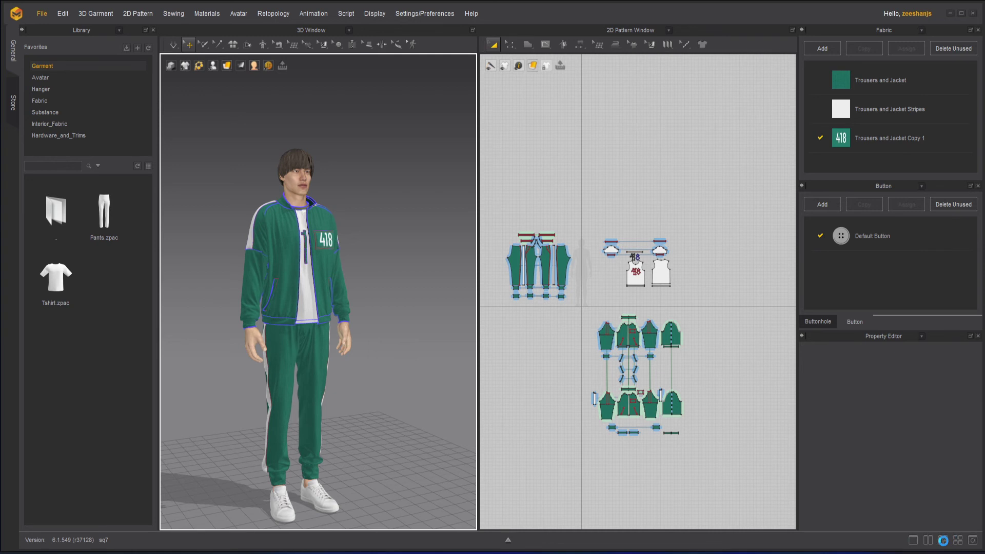
click(943, 539)
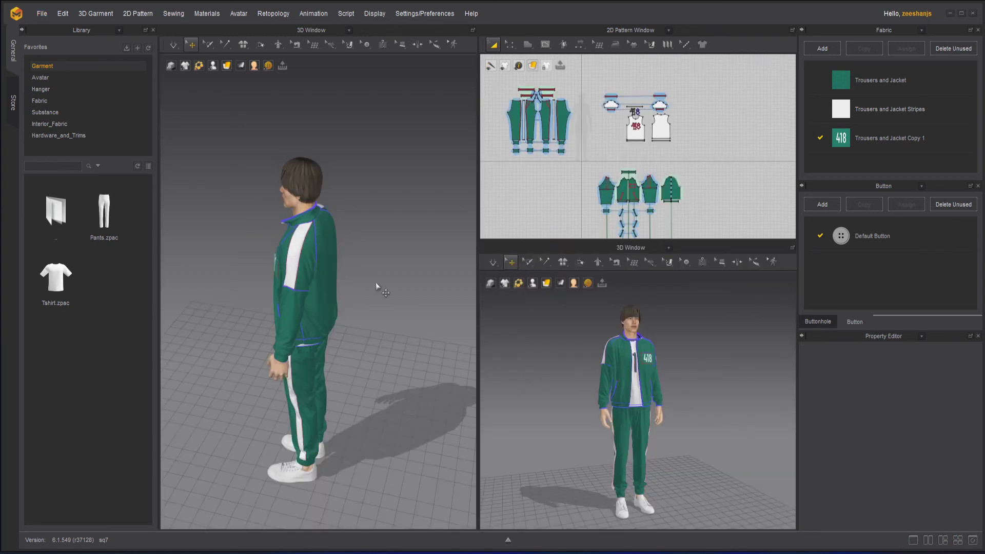
click(348, 30)
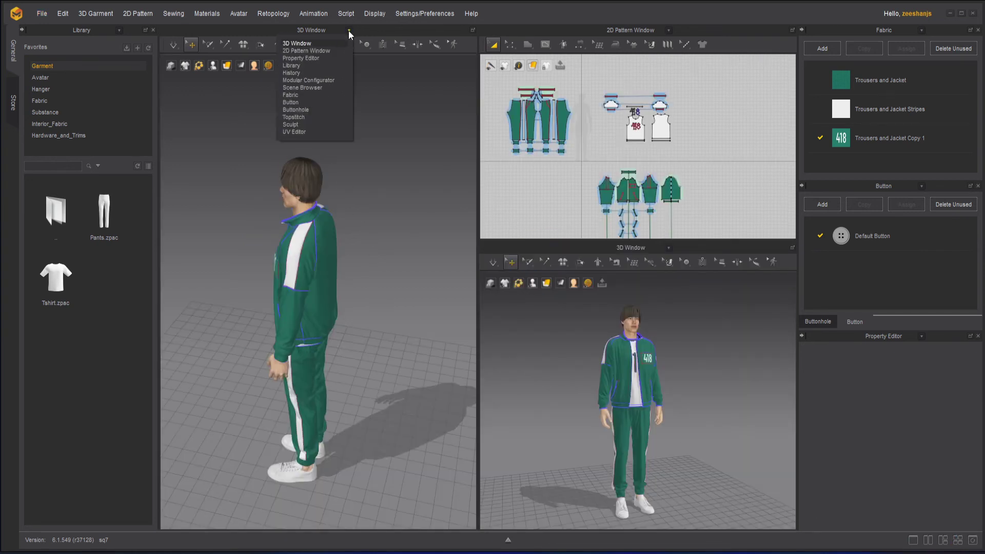
click(322, 132)
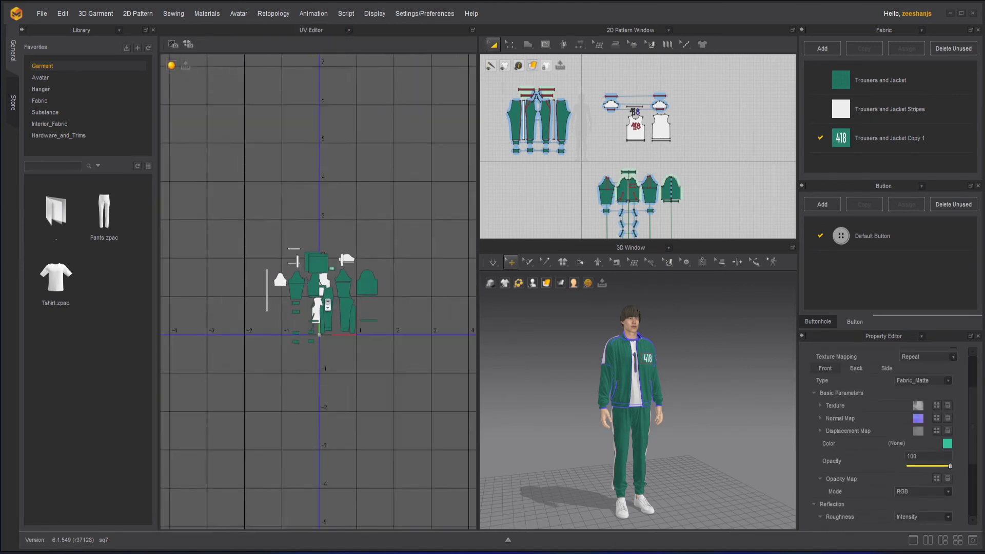
Reset the UV layout of all garment pieces to the 2D arrangement
scroll(323, 306, up, 5)
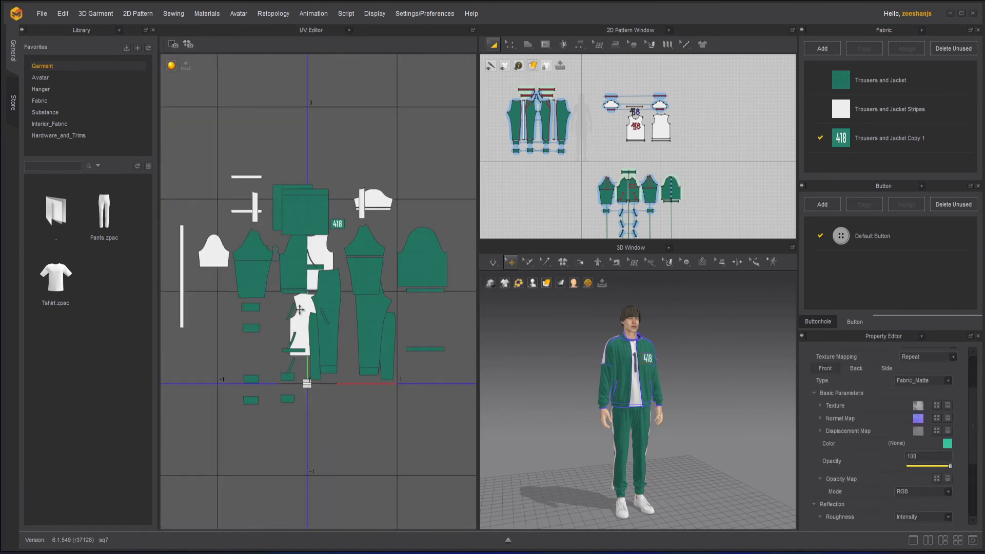
scroll(300, 309, down, 5)
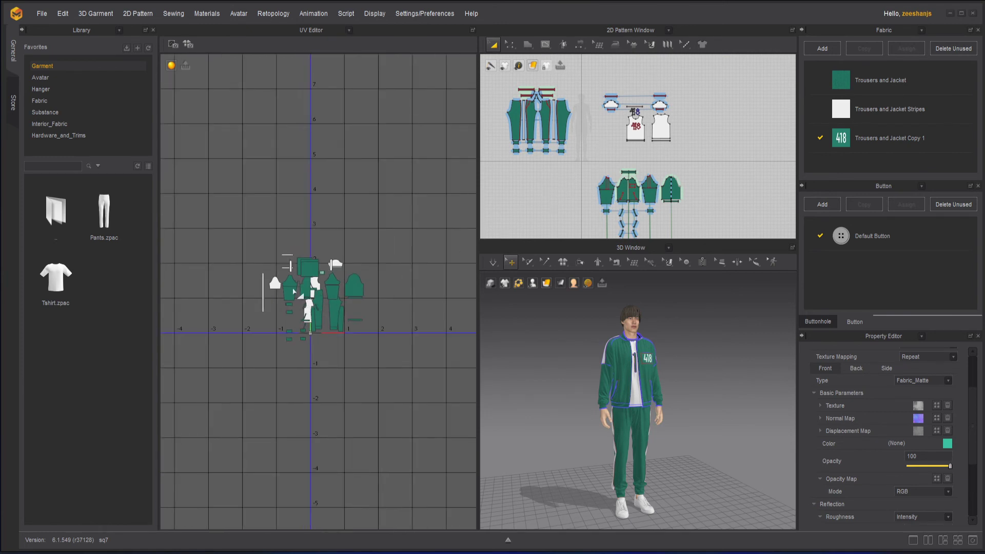
scroll(293, 292, up, 2)
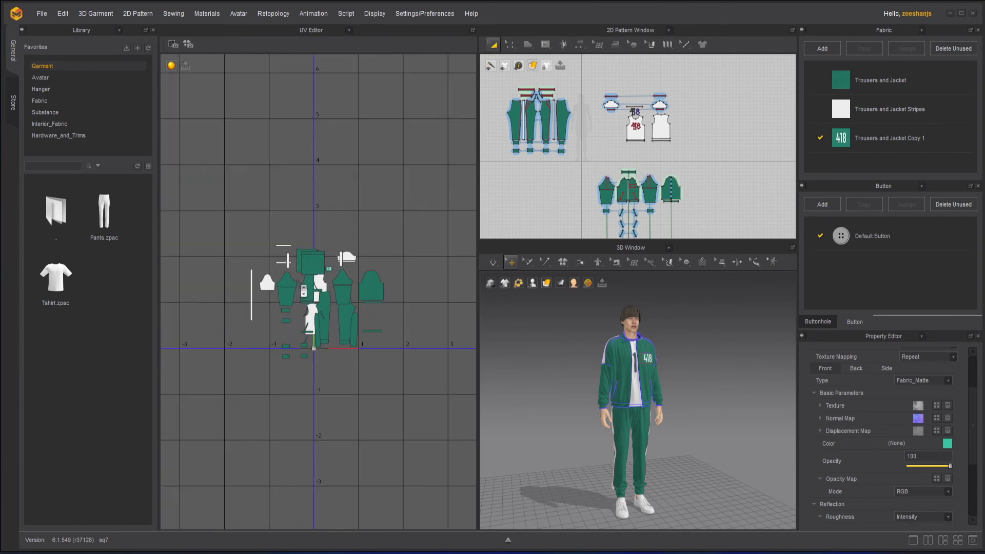
right_click(406, 318)
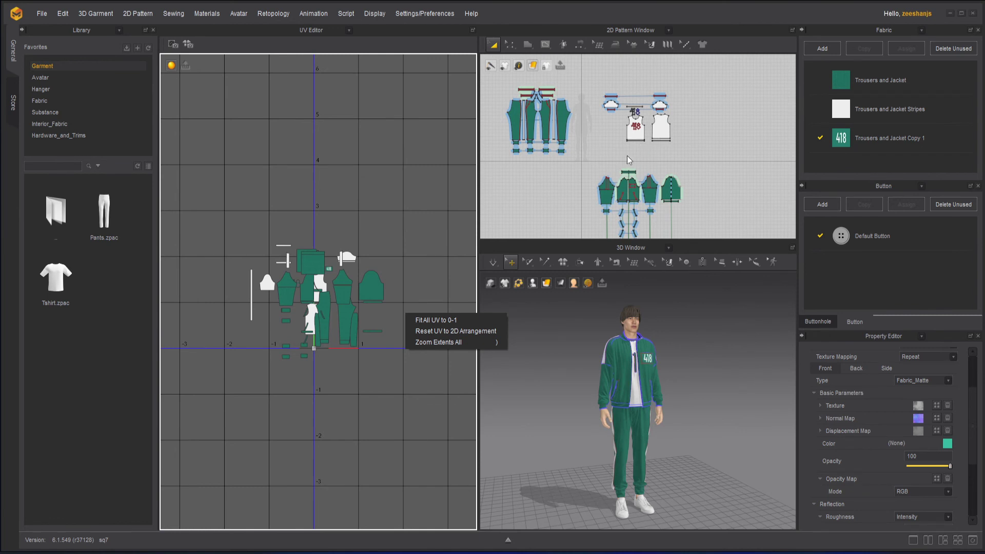
click(464, 331)
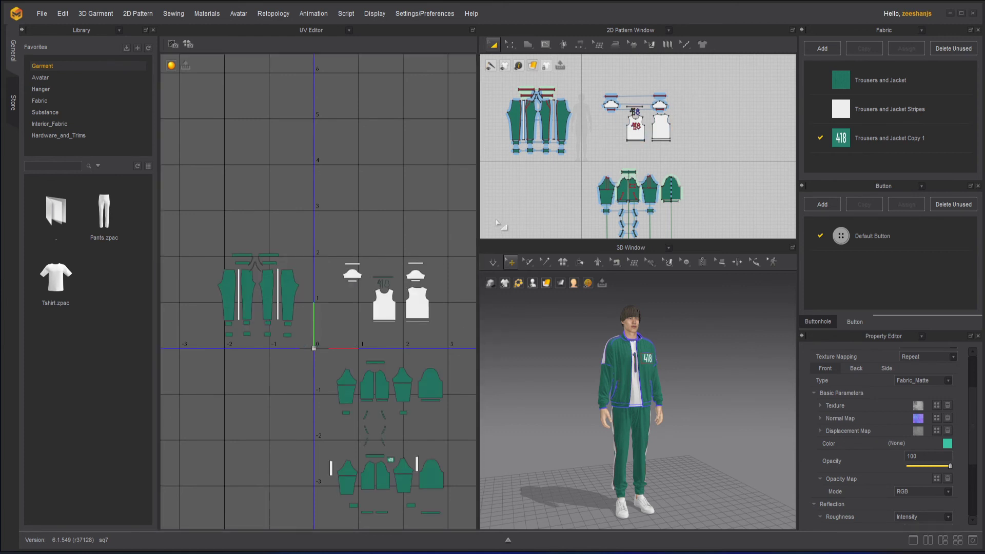
scroll(395, 271, up, 2)
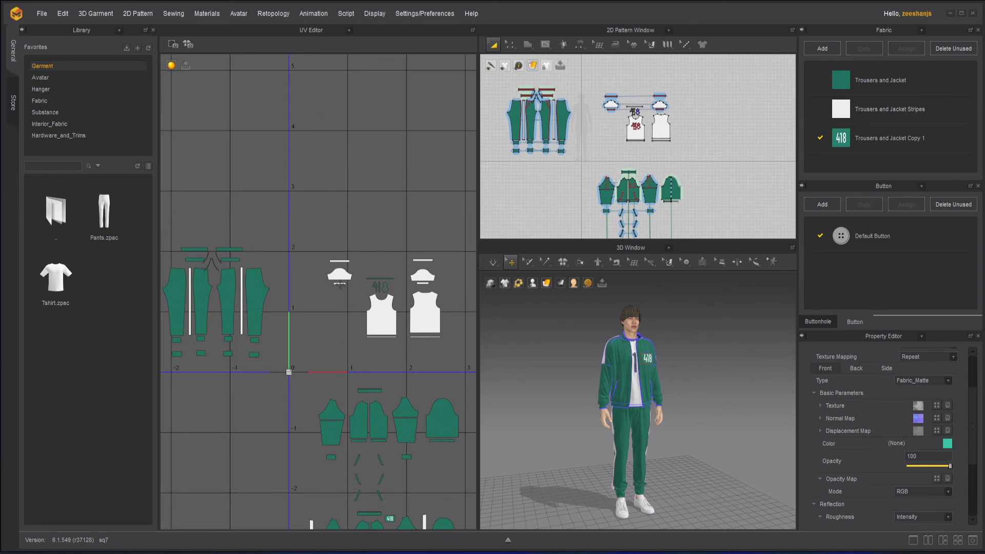
scroll(323, 262, down, 2)
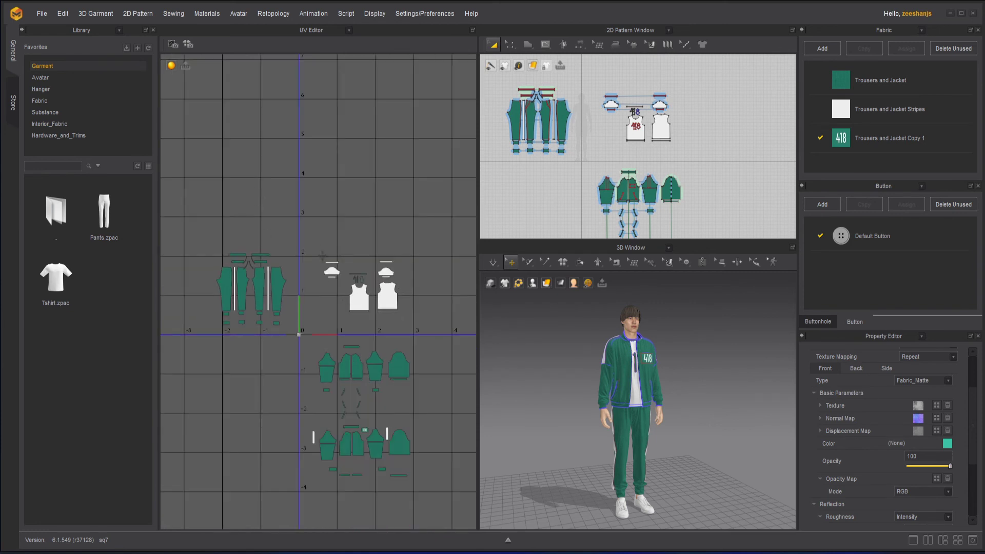
Move one T-shirt sleeve's UV pieces into the 0–1 tile and the T-shirt front's UV pieces into the adjoining tile
click(331, 271)
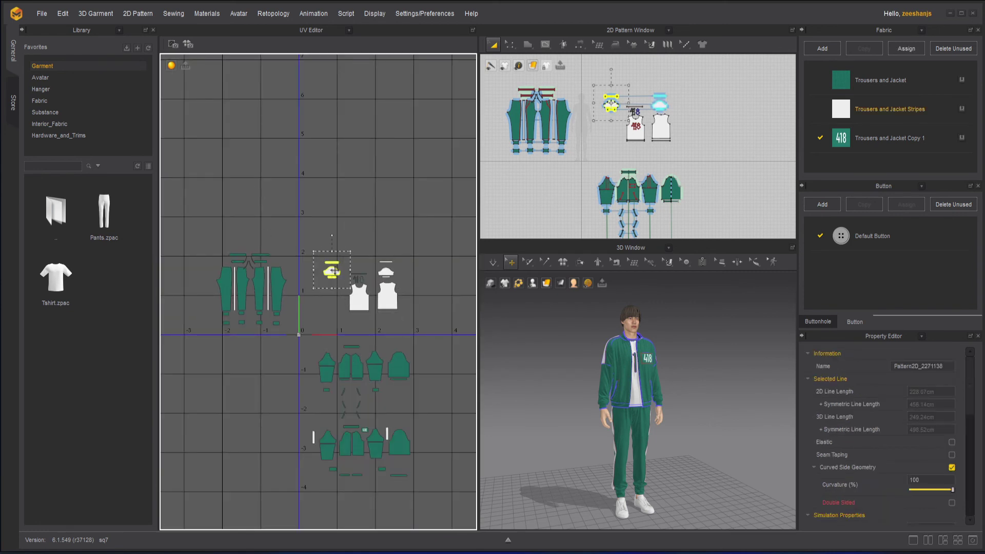
drag(332, 271, 322, 317)
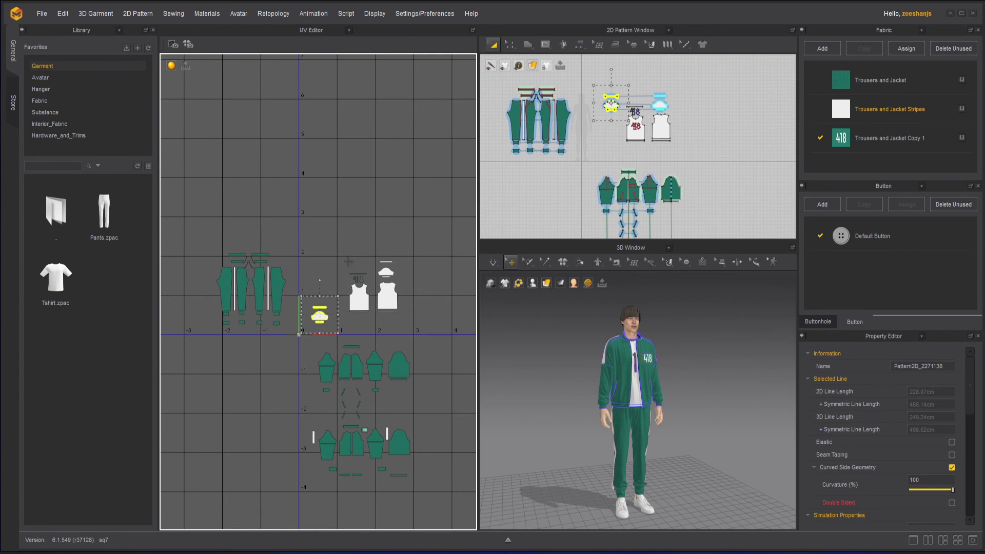
click(361, 321)
click(368, 319)
scroll(369, 318, up, 3)
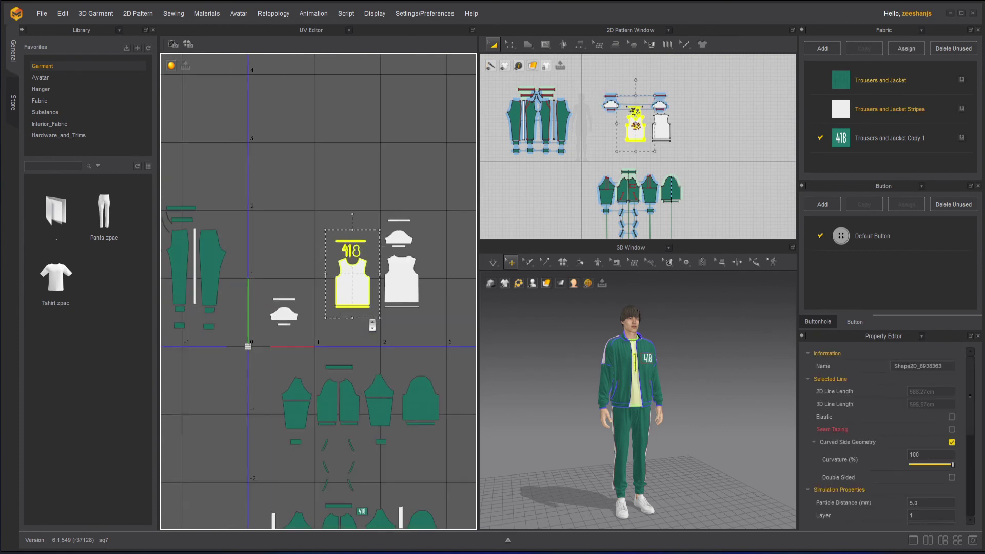
drag(356, 307, 360, 318)
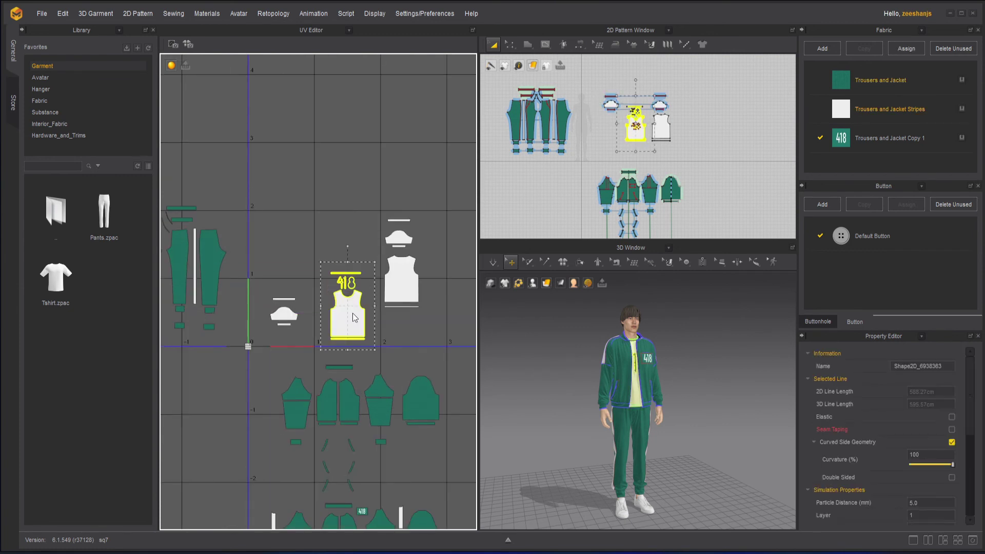
Separate the 418 graphic and neckband UVs from the T-shirt front, rotate them 90 degrees, and place them beside the sleeve in the 0–1 tile
scroll(369, 230, up, 5)
drag(278, 256, 449, 395)
scroll(449, 395, down, 5)
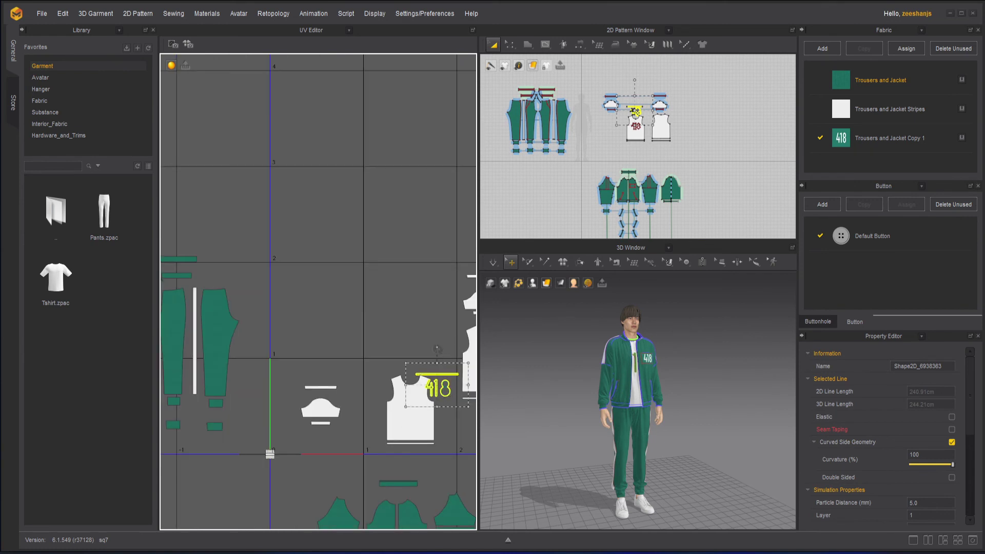
drag(439, 347, 303, 386)
scroll(437, 430, up, 3)
middle_drag(321, 331, 400, 288)
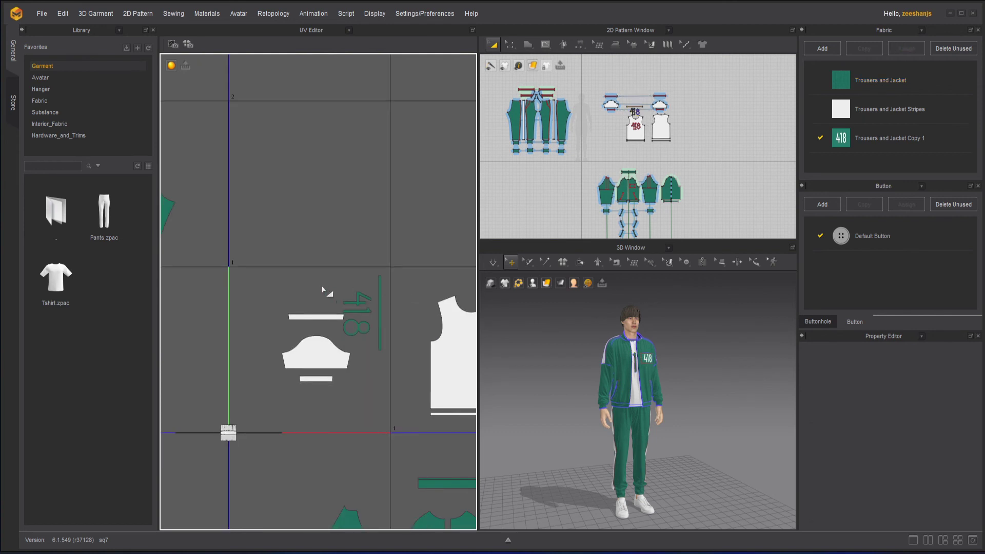
Move the T-shirt sleeve and its two narrow strip UV pieces closer to the origin within the 0–1 tile
drag(250, 293, 333, 389)
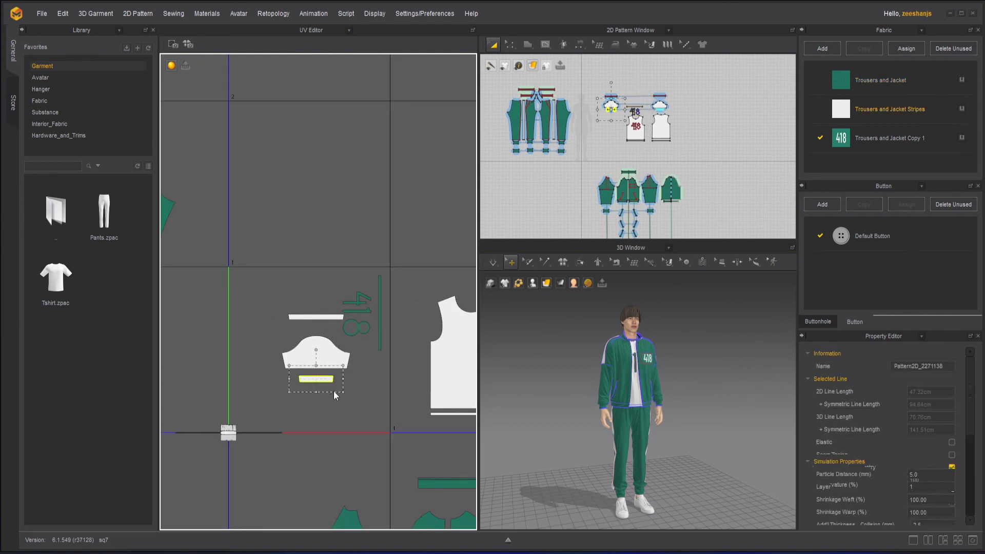
shift+click(332, 354)
shift+click(322, 318)
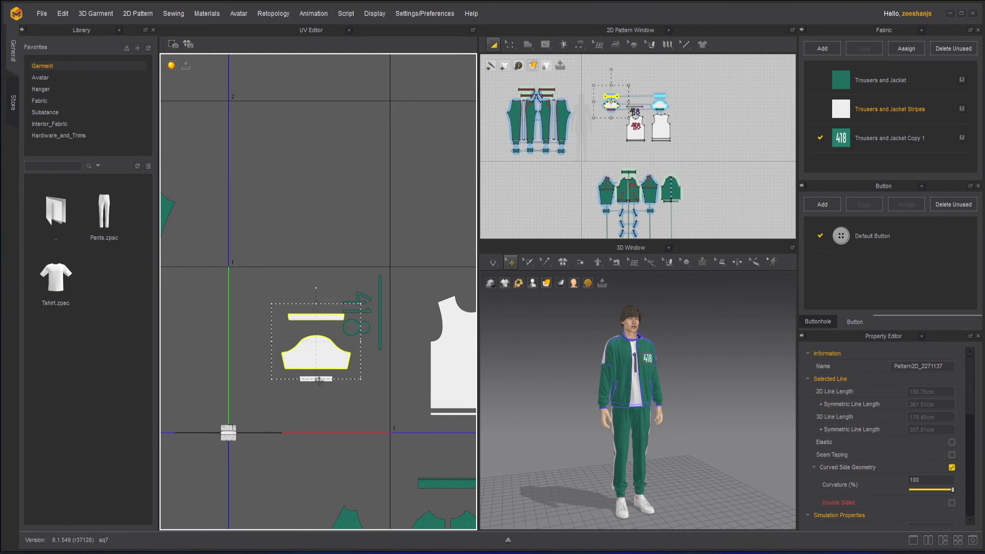
shift+click(318, 378)
drag(332, 352, 305, 368)
Select the tiny overlapping UV pieces at the tile origin and examine them up close
click(229, 432)
scroll(244, 445, up, 5)
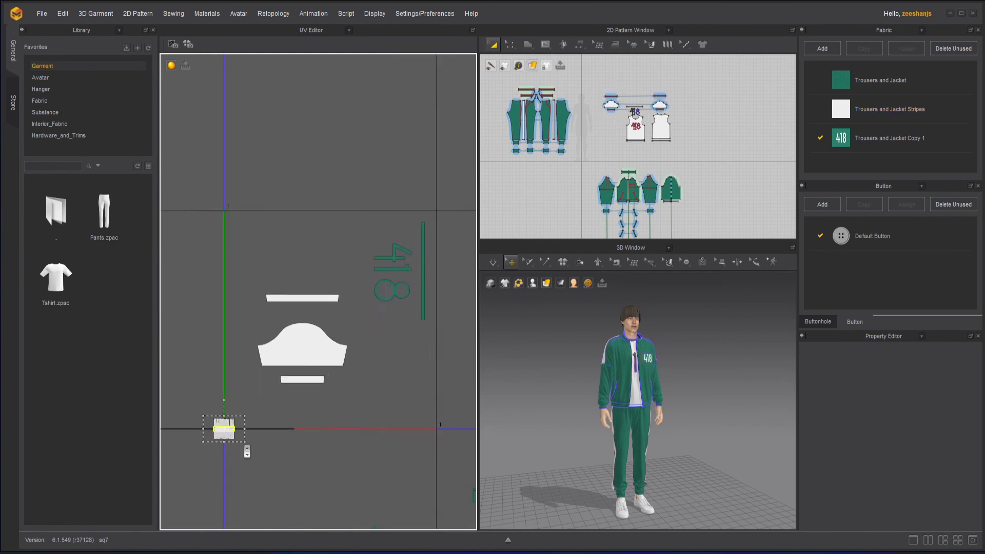
scroll(323, 416, up, 4)
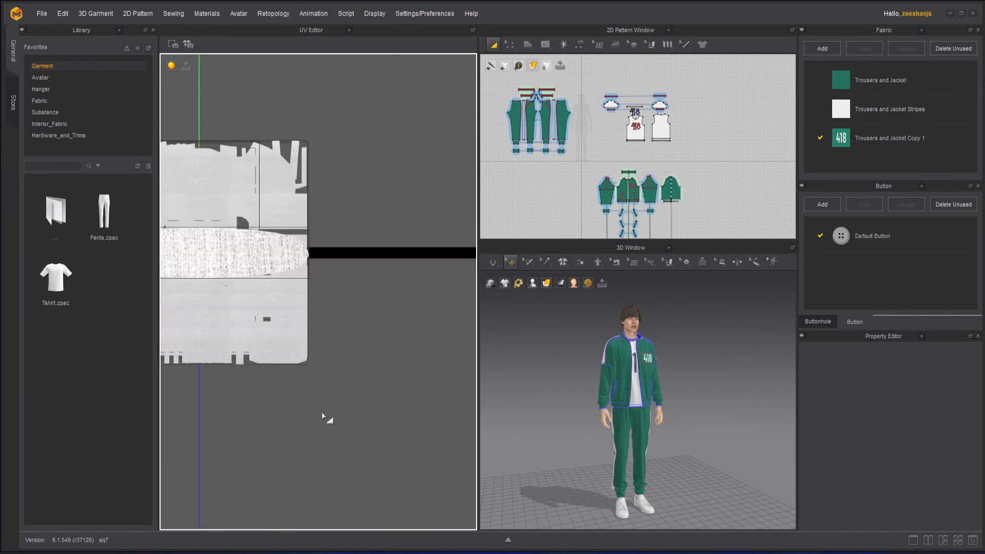
scroll(255, 301, down, 5)
drag(256, 301, 314, 370)
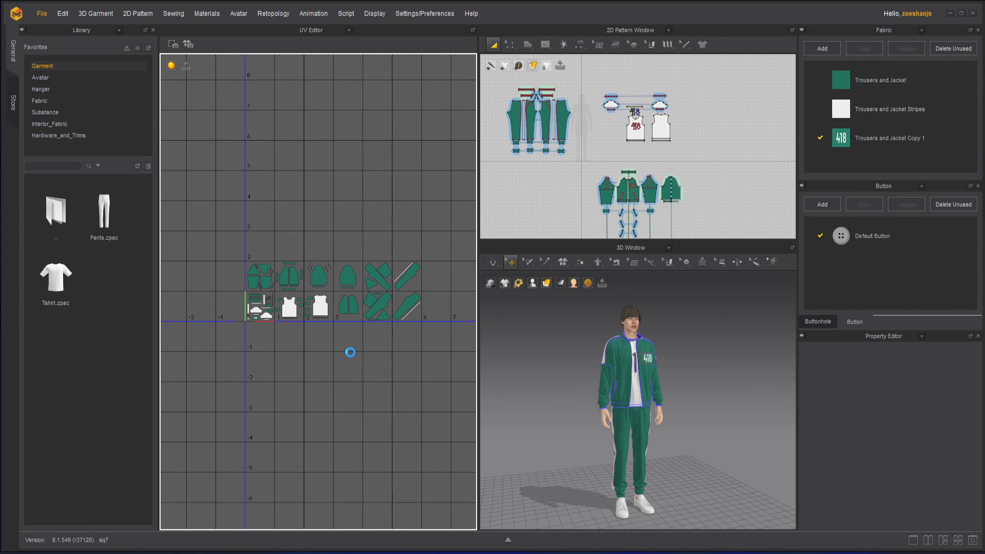
Review the garment pieces' UV layout across all tiles
scroll(353, 356, up, 10)
scroll(354, 359, down, 15)
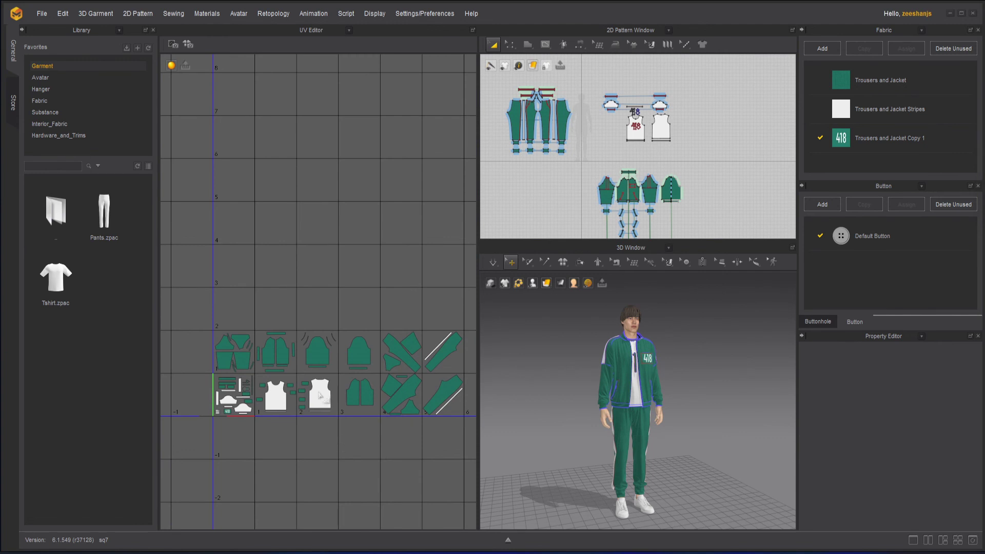
middle_drag(326, 427, 317, 367)
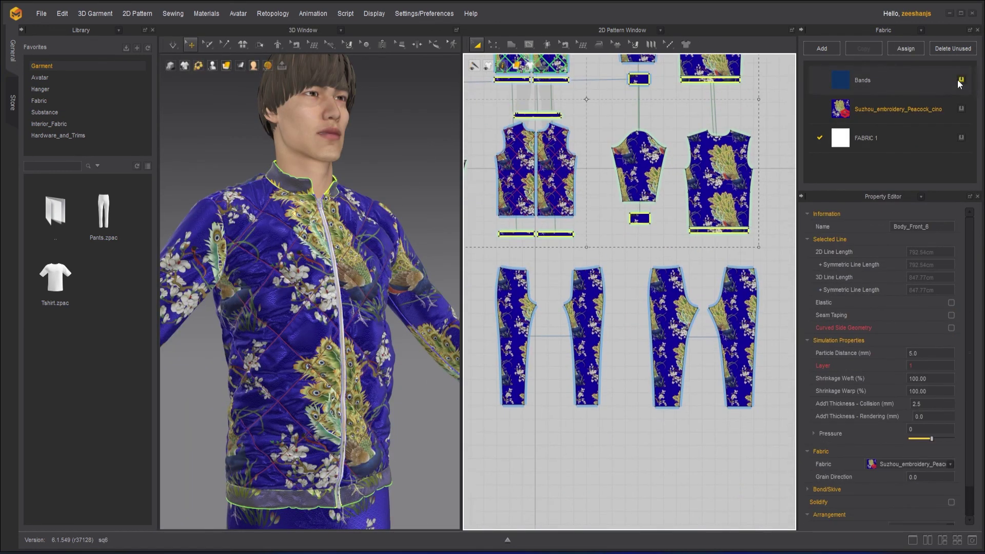
Open the Avatar assets in the library
click(40, 77)
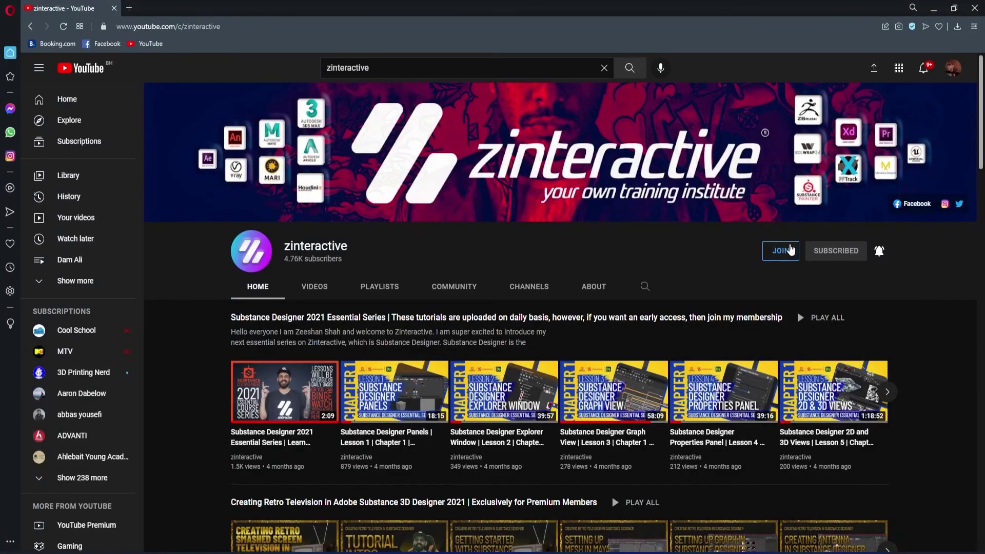
View the zinteractive YouTube channel's membership options and select the Zi Early Bird Level
click(787, 250)
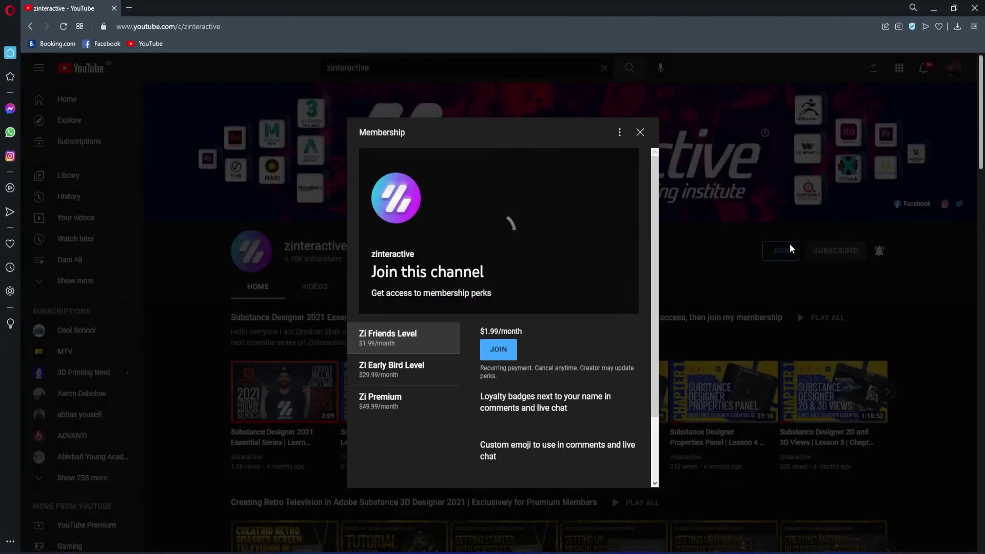
click(405, 372)
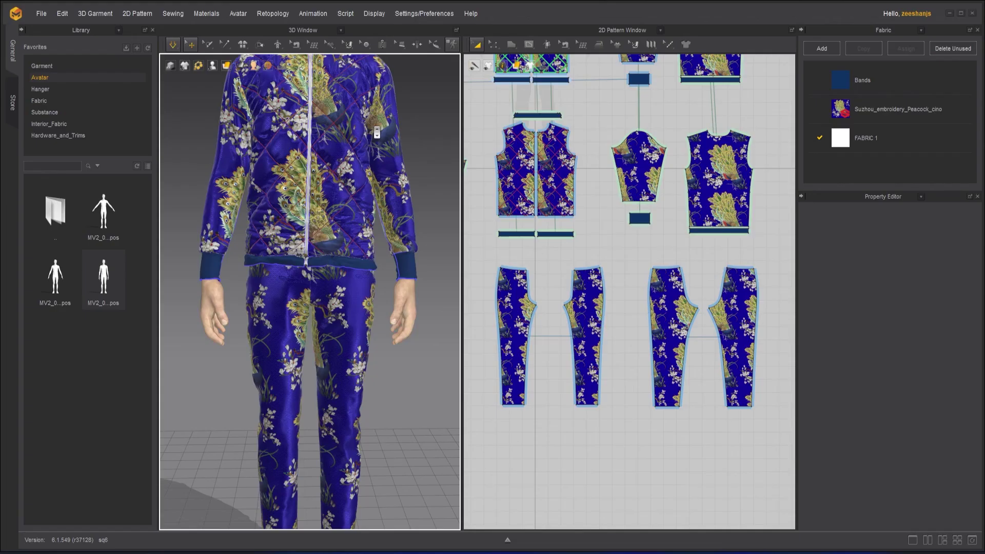
Load floral2.sbsar as the Substance material of the peacock embroidery fabric
right_drag(377, 132, 387, 180)
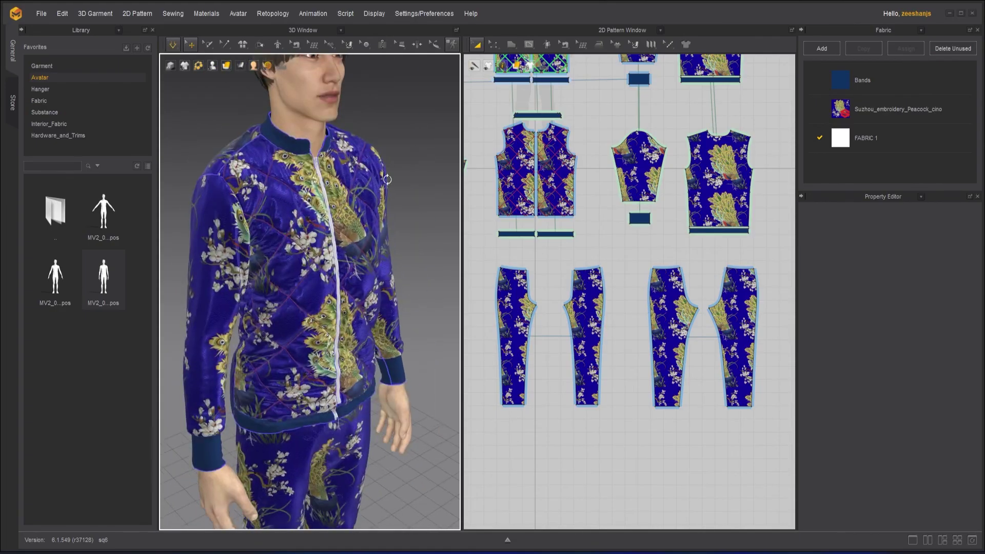
scroll(387, 180, down, 5)
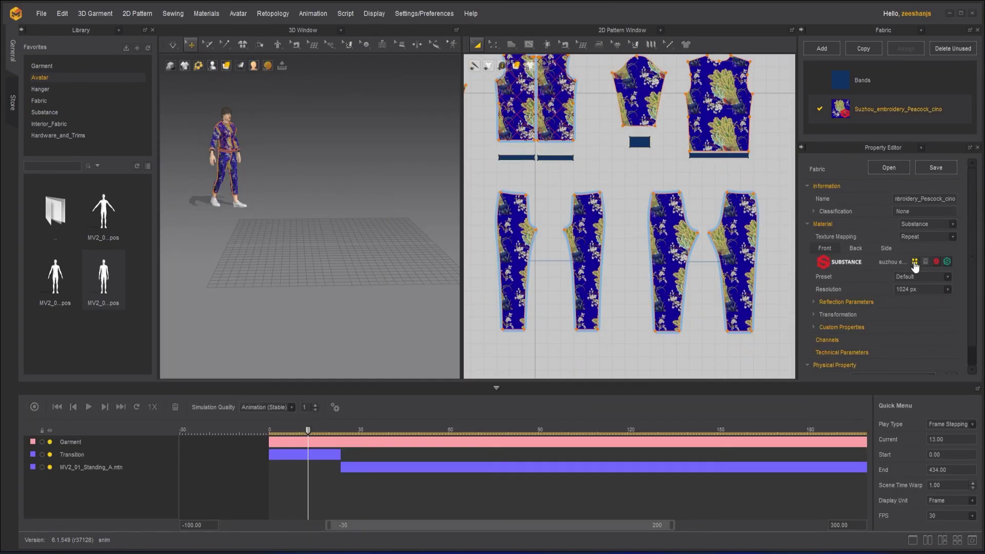
click(915, 261)
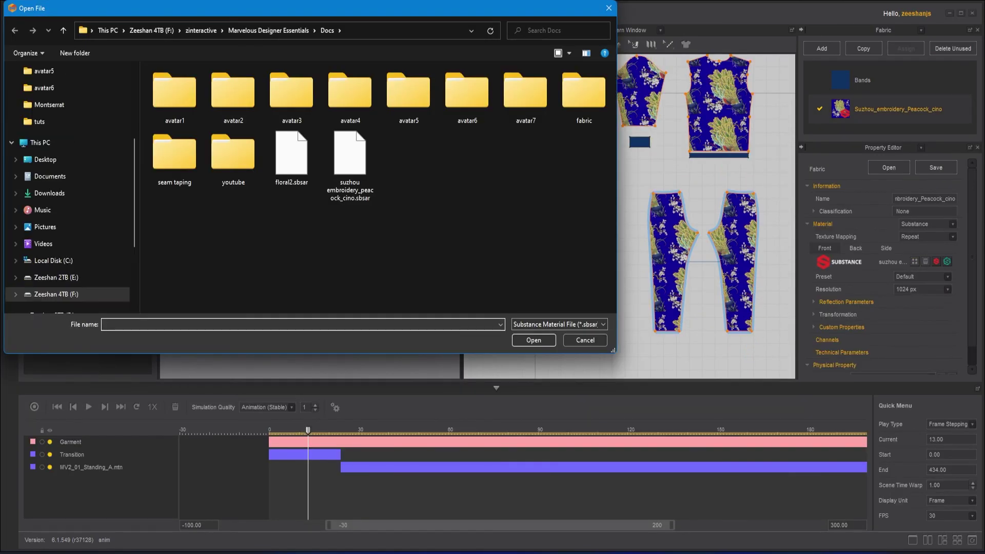
click(291, 154)
click(534, 340)
click(503, 297)
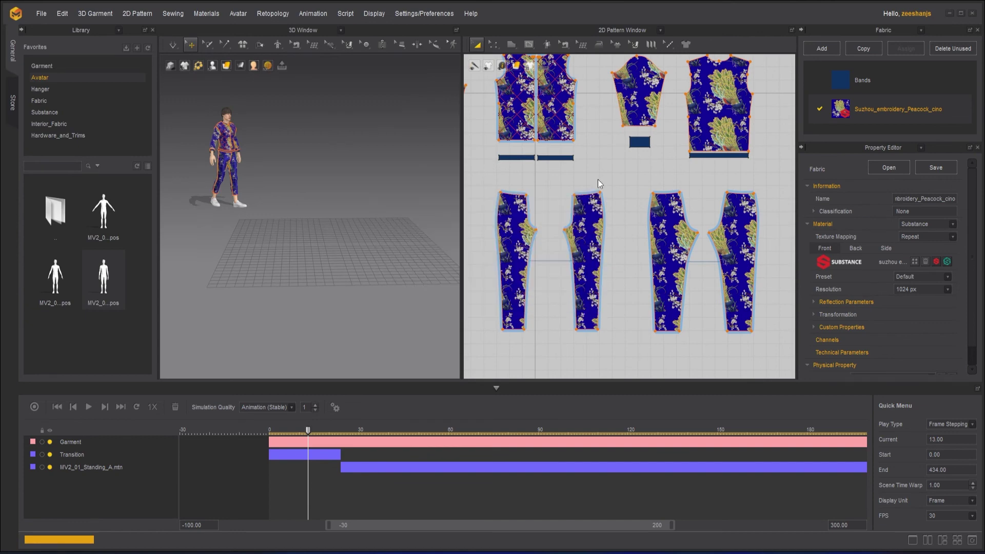